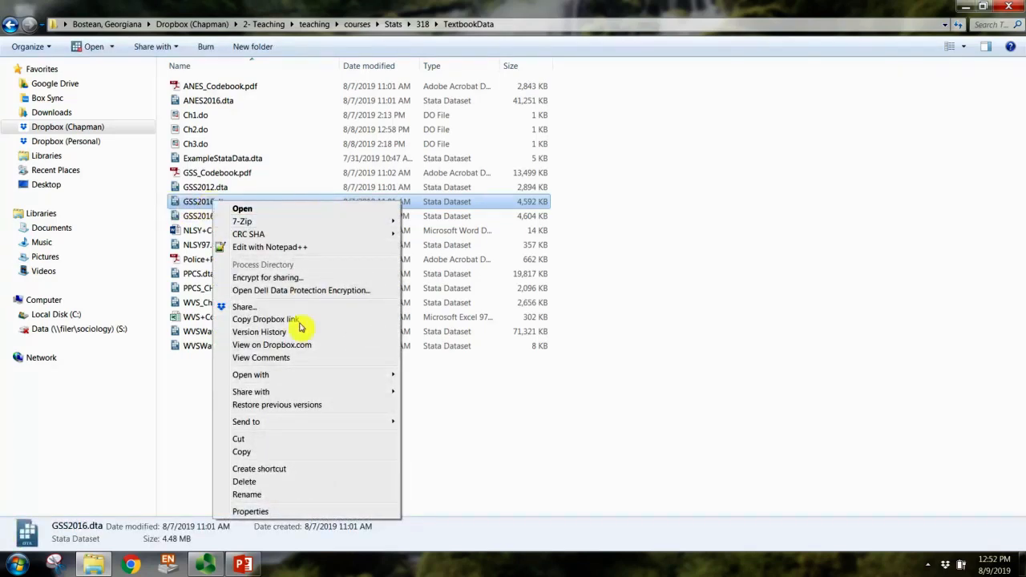
# Step: Open the GSS2016.dta dataset from the TextbookData folder in Stata and narrow the Variables pane
pyautogui.moveTo(316, 382)
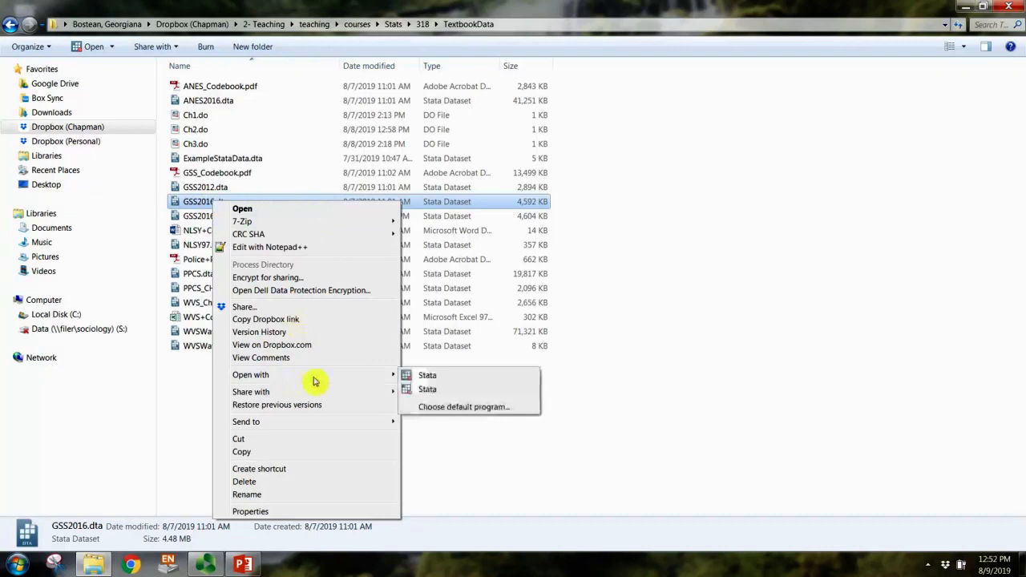
pyautogui.click(434, 393)
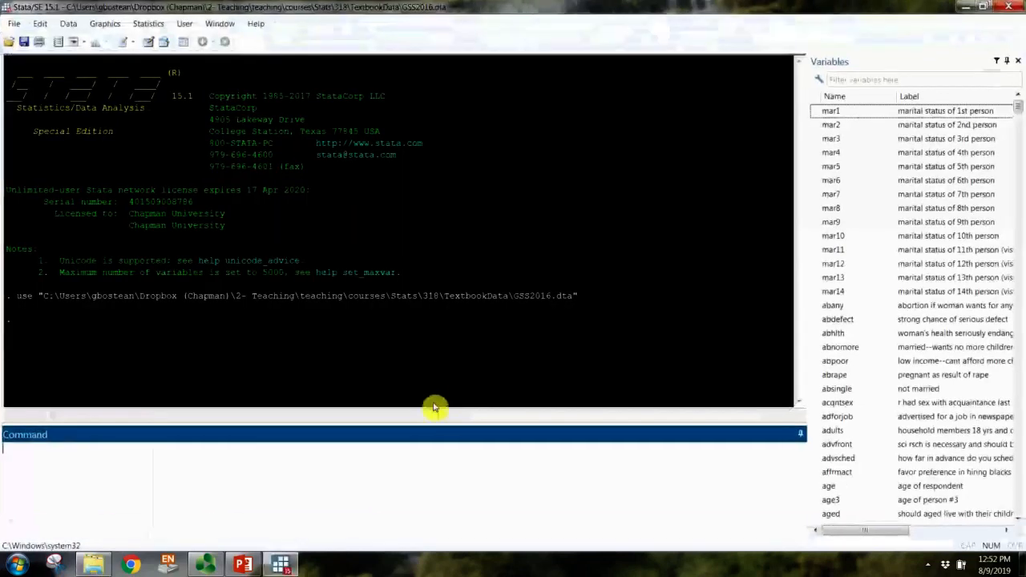
pyautogui.click(94, 565)
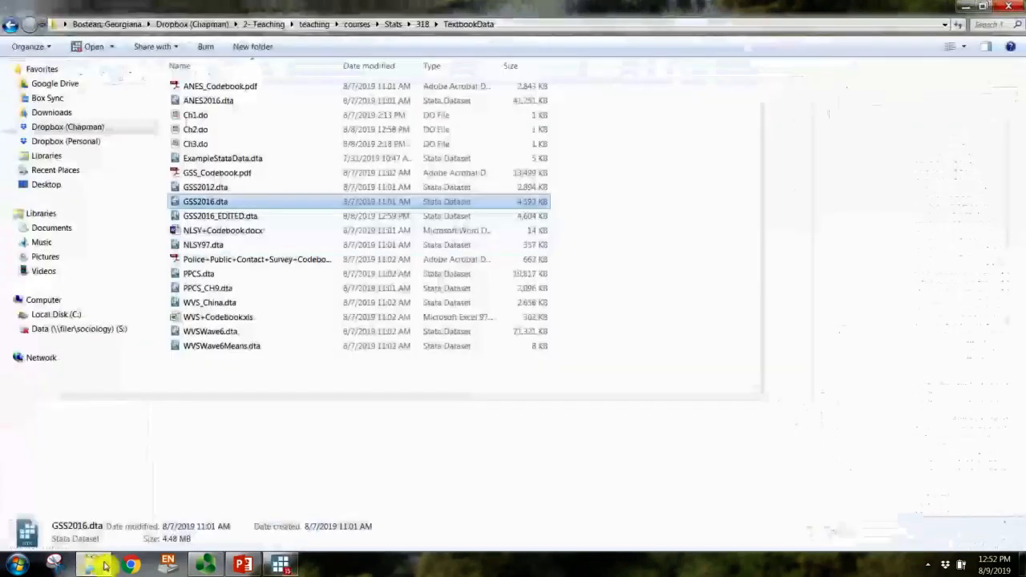
pyautogui.click(965, 7)
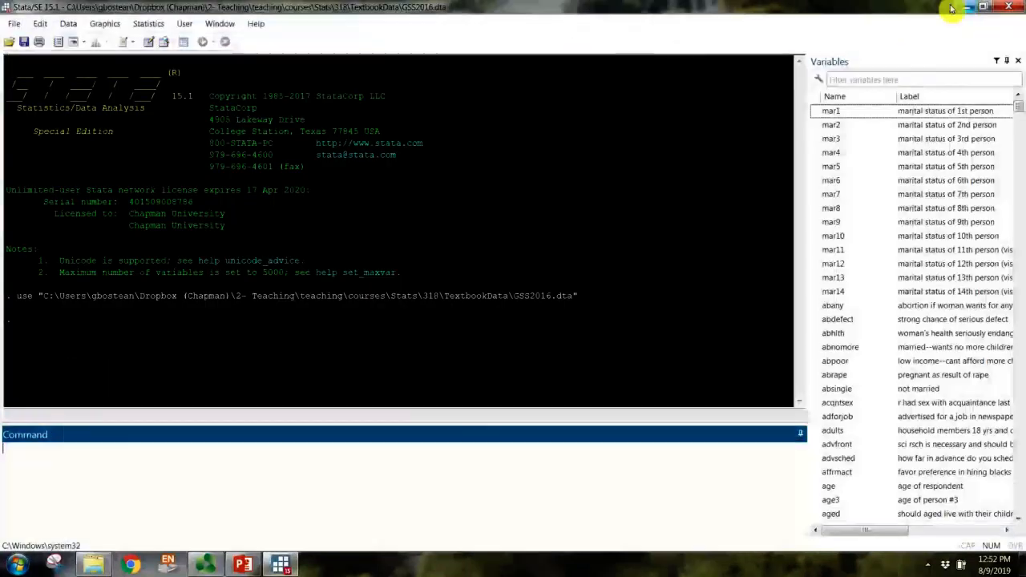
pyautogui.moveTo(809, 307); pyautogui.dragTo(873, 313)
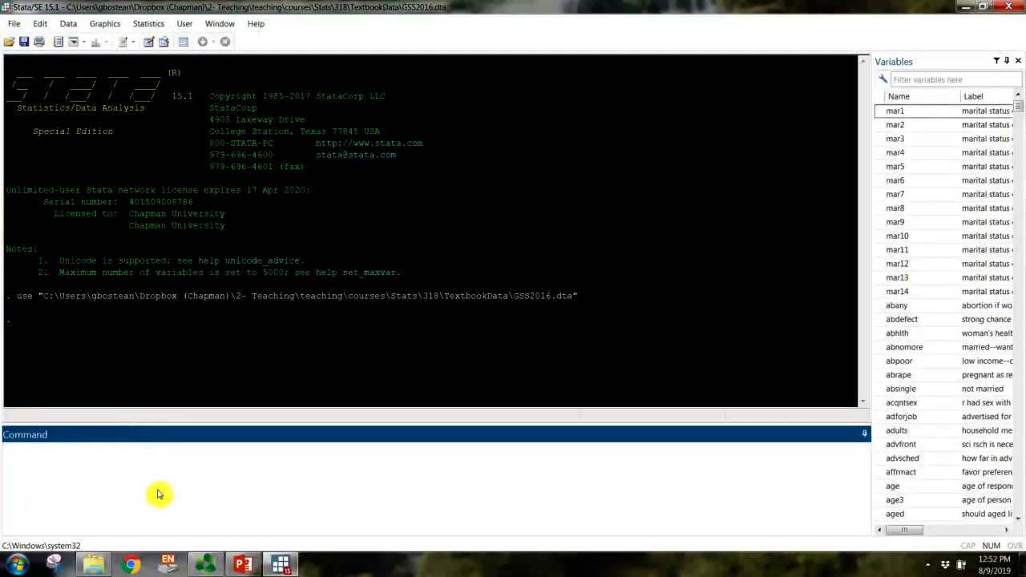
# Step: Open a new do-file and resize its editor window so the results stay visible beside it
pyautogui.click(220, 24)
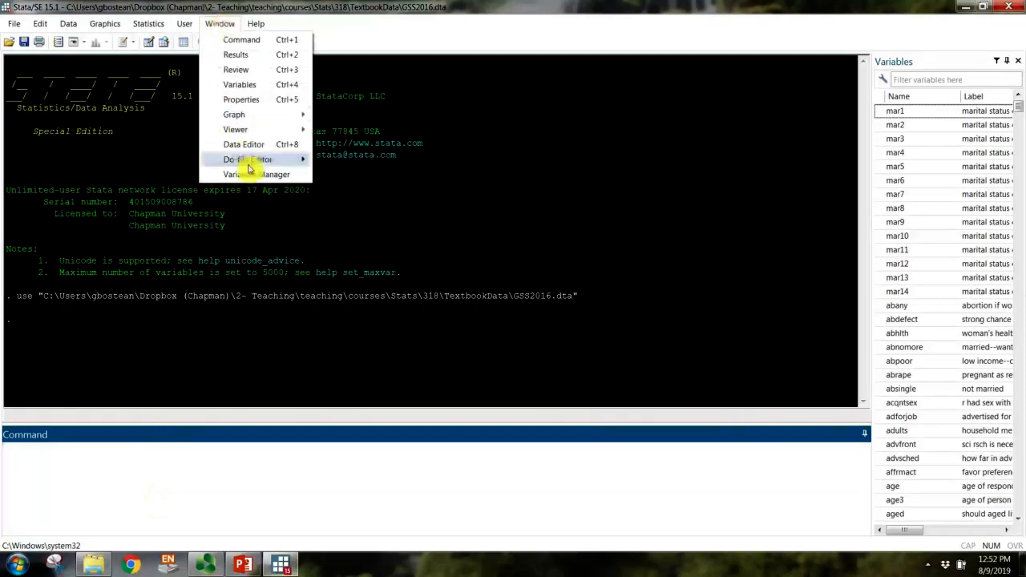
pyautogui.moveTo(248, 164)
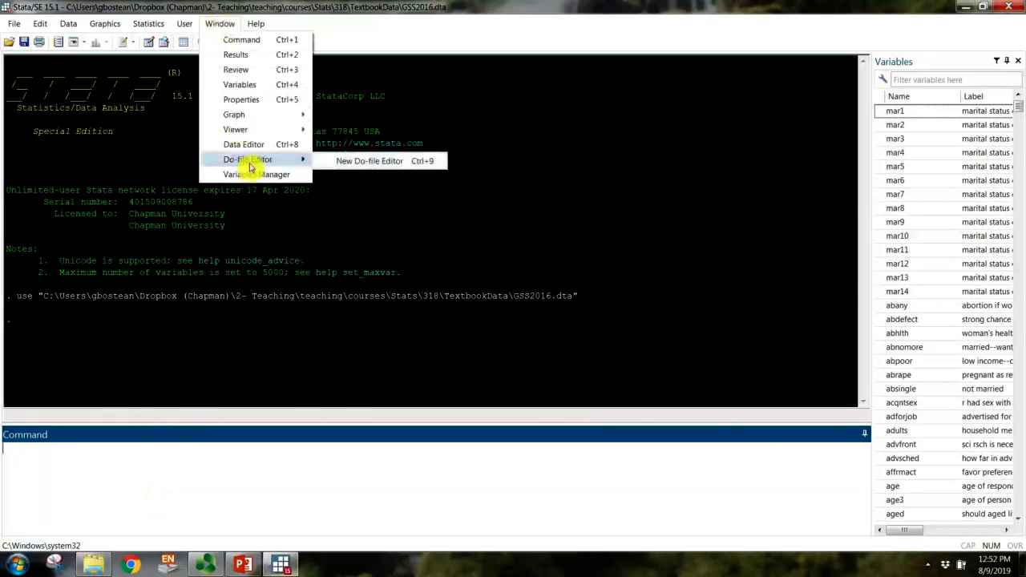
pyautogui.click(395, 162)
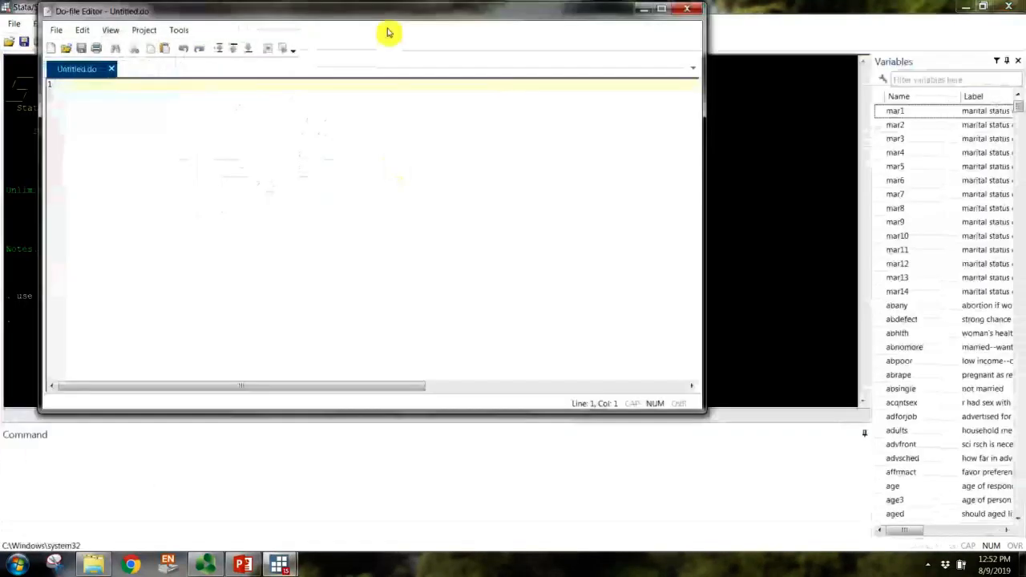
pyautogui.moveTo(264, 15); pyautogui.dragTo(573, 131)
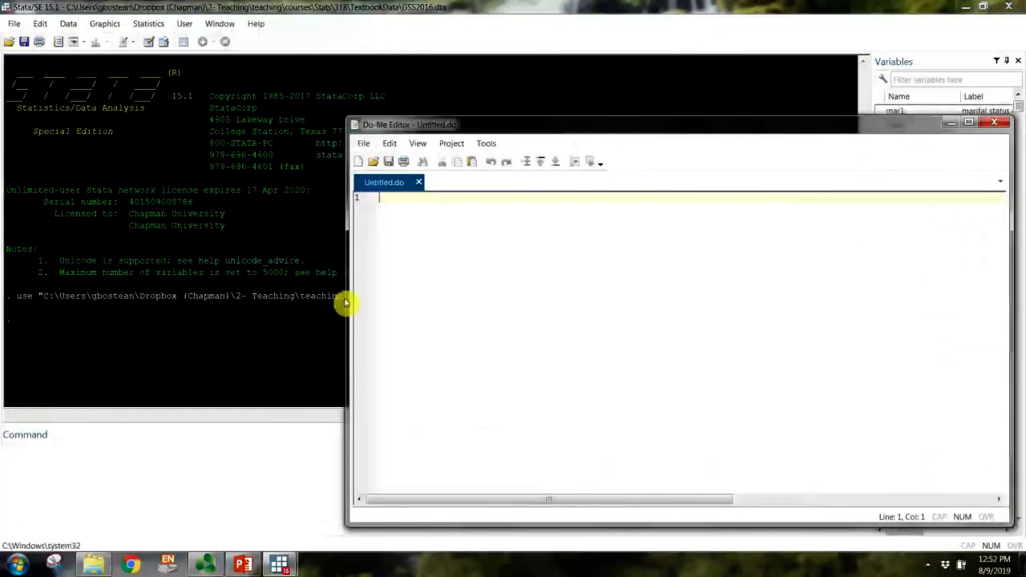
pyautogui.moveTo(347, 303); pyautogui.dragTo(507, 323)
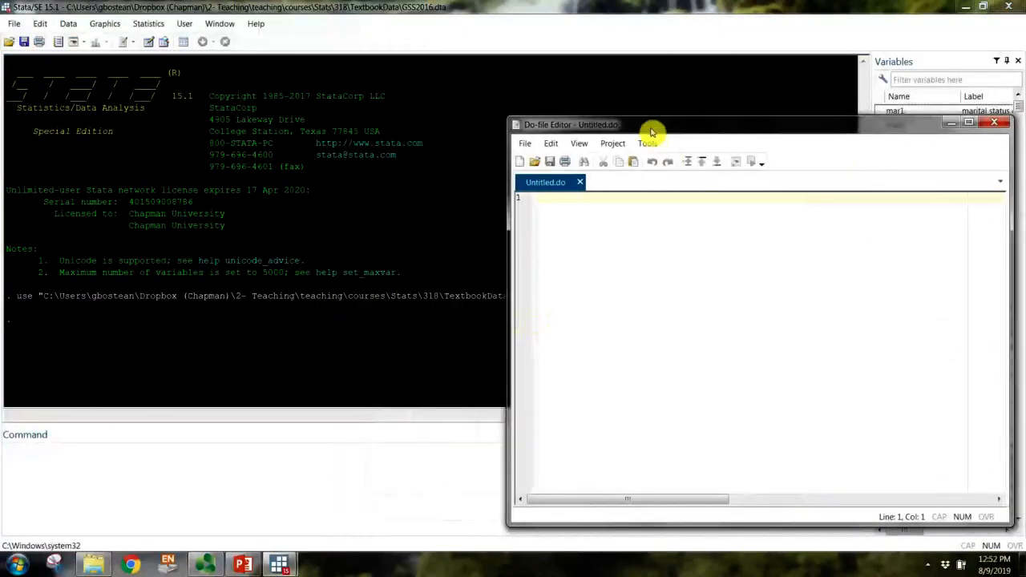
pyautogui.moveTo(652, 131); pyautogui.dragTo(664, 149)
# Step: Write the comment "*Ch.4" on line 2 of the do-file, with the editor window placed beside the results
pyautogui.press('Return')
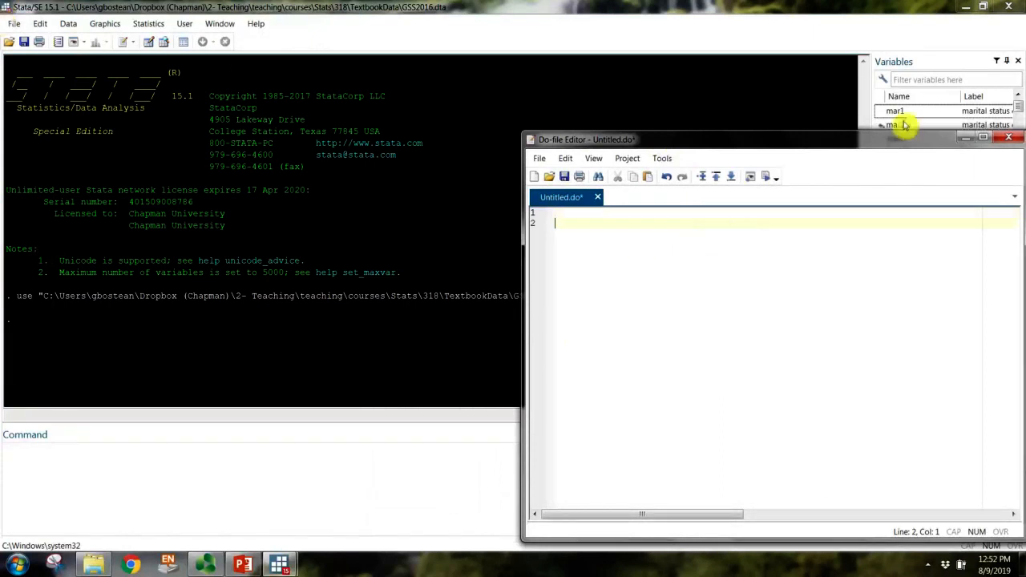
pyautogui.moveTo(845, 145); pyautogui.dragTo(623, 121)
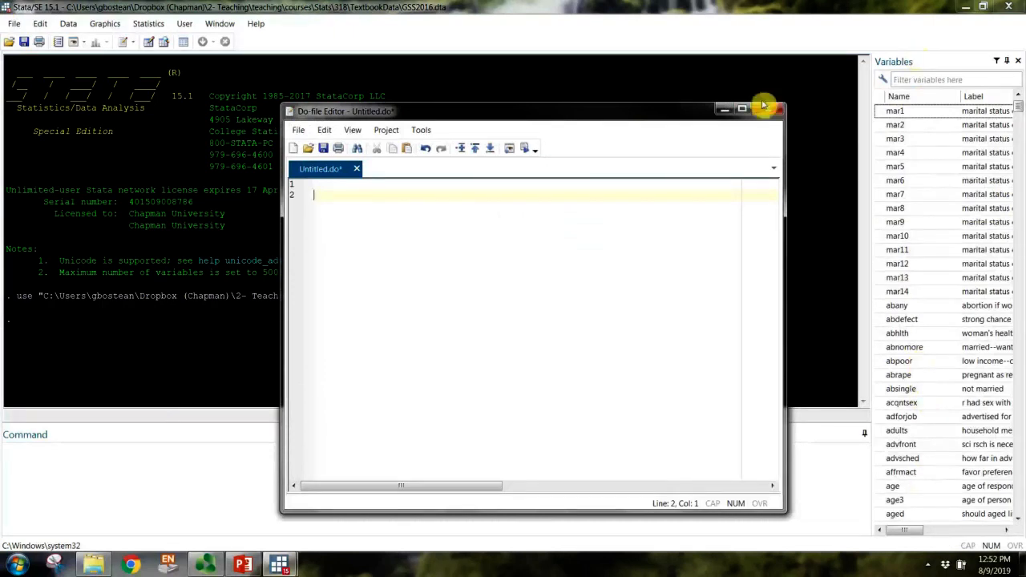
pyautogui.moveTo(561, 114); pyautogui.dragTo(806, 129)
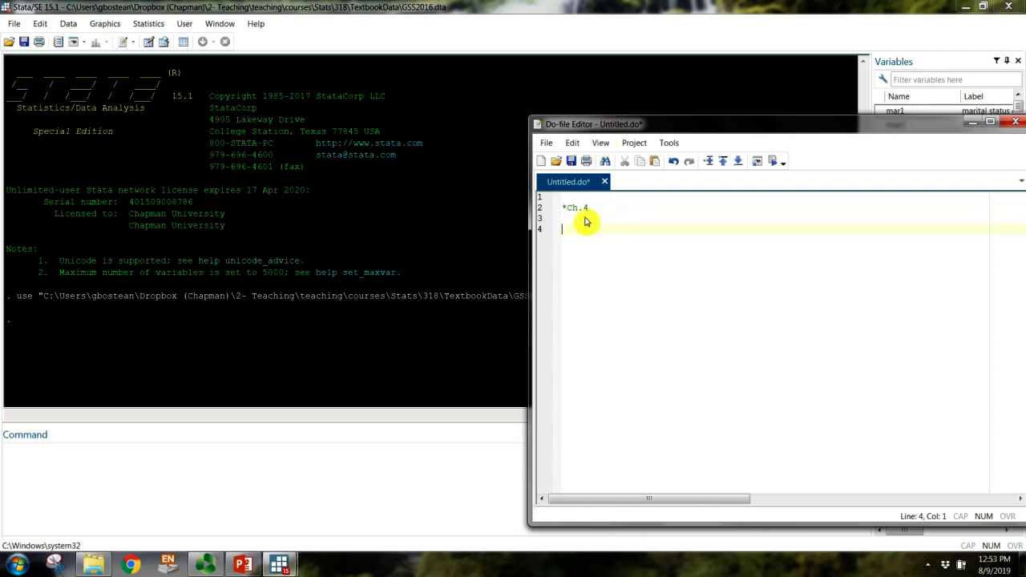
pyautogui.moveTo(561, 210); pyautogui.dragTo(589, 215)
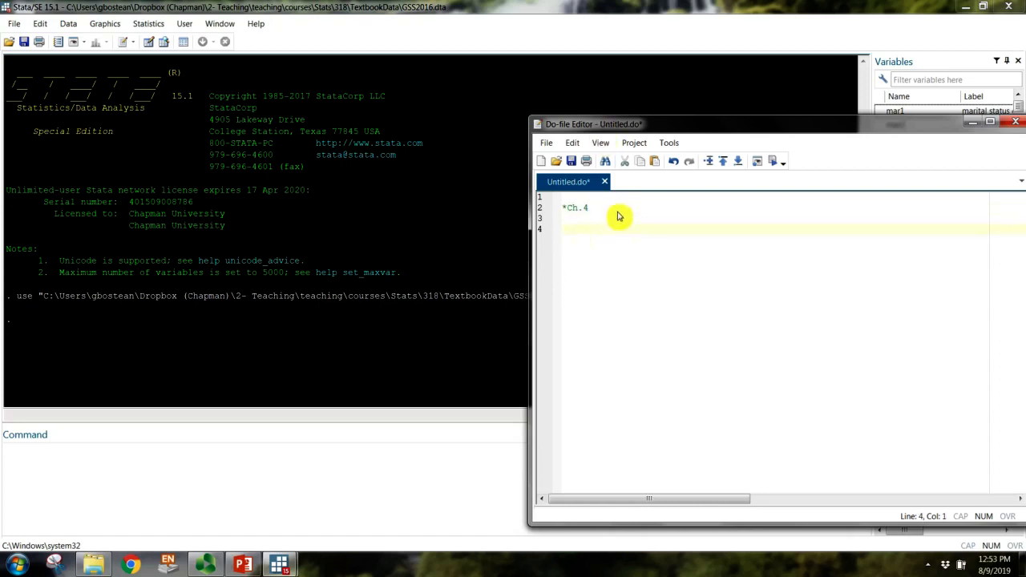
# Step: Copy the use command that loads GSS2016.dta from the results into line 4 of the do-file and widen the editor to fit it
pyautogui.moveTo(16, 300); pyautogui.dragTo(585, 301)
pyautogui.hotkey('ctrl', 'c')
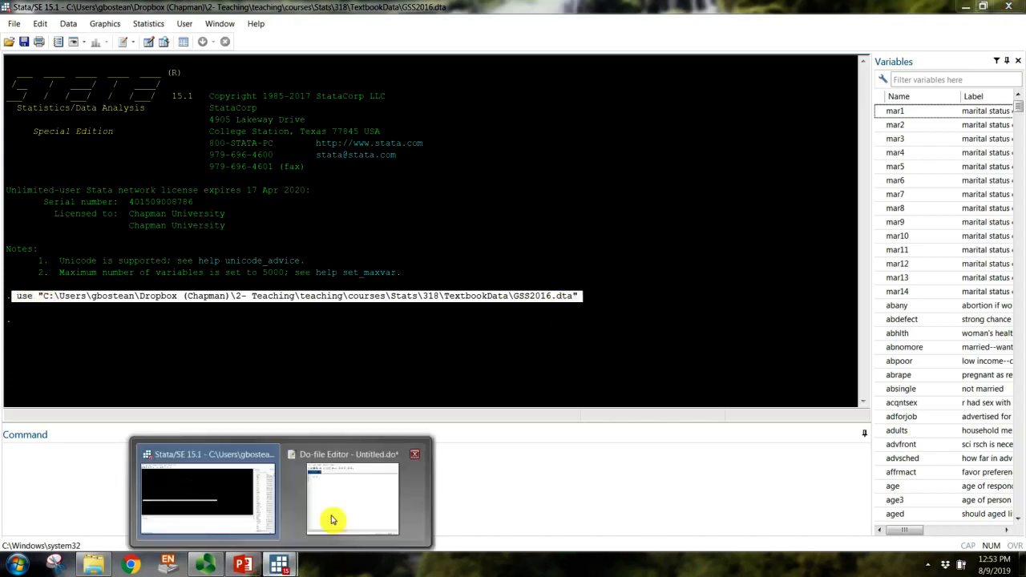
pyautogui.click(328, 518)
pyautogui.hotkey('ctrl', 'v')
pyautogui.moveTo(666, 499); pyautogui.dragTo(605, 499)
pyautogui.moveTo(664, 128); pyautogui.dragTo(565, 140)
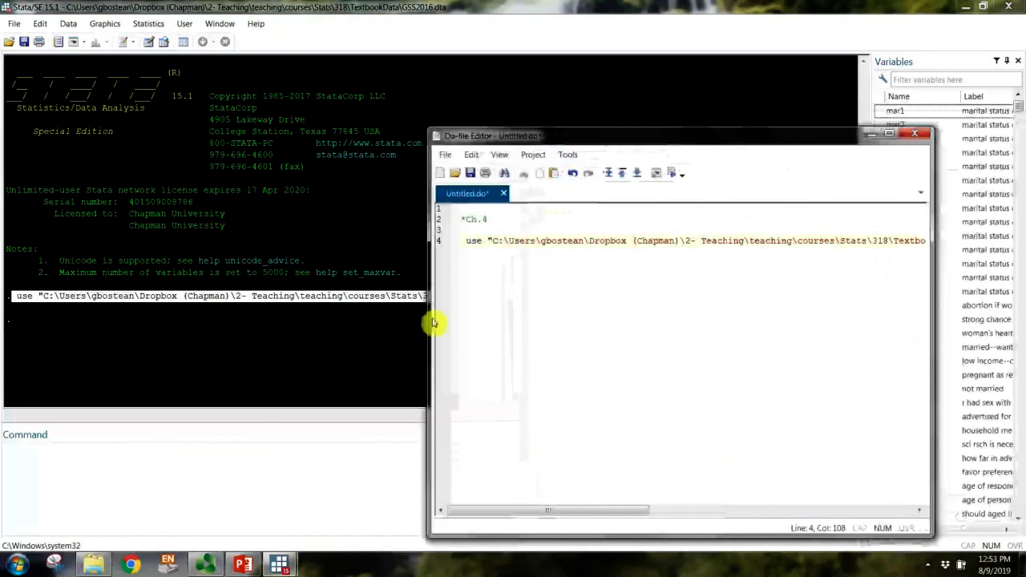
pyautogui.moveTo(430, 324); pyautogui.dragTo(272, 353)
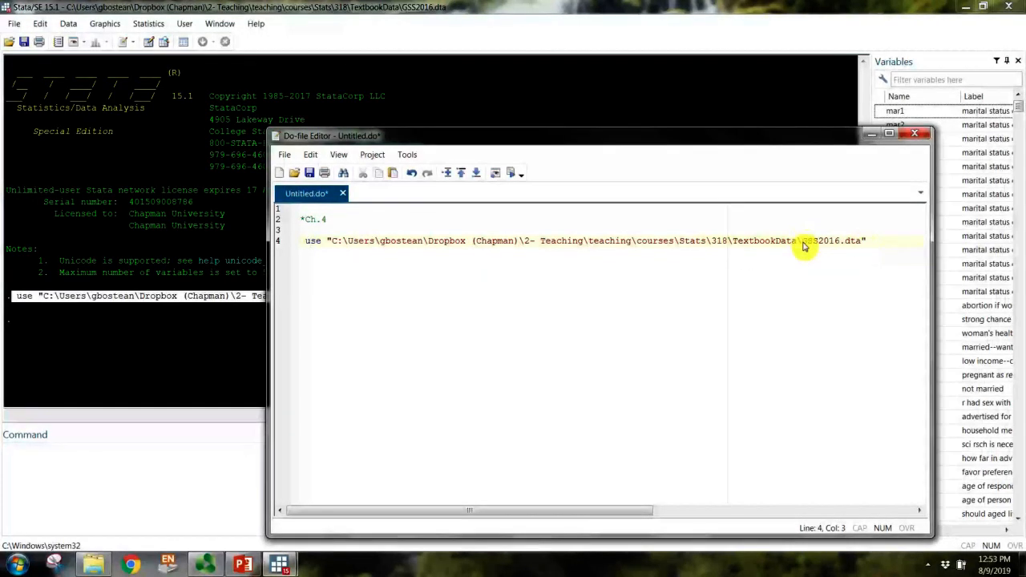
# Step: Start line 6 of the do-file, leaving a blank line below the use command, and narrow the editor window
pyautogui.moveTo(805, 246); pyautogui.dragTo(854, 243)
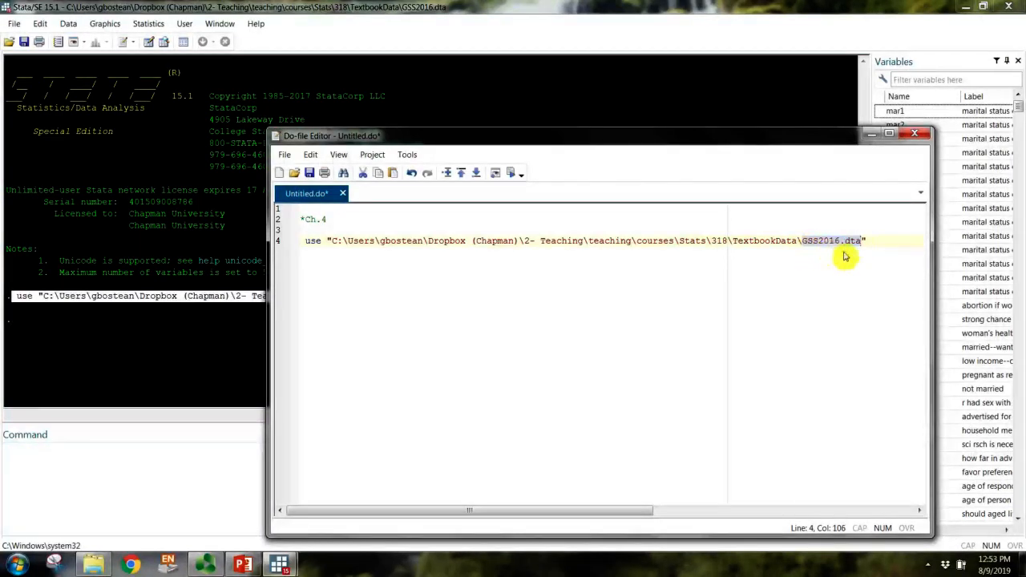
pyautogui.click(872, 244)
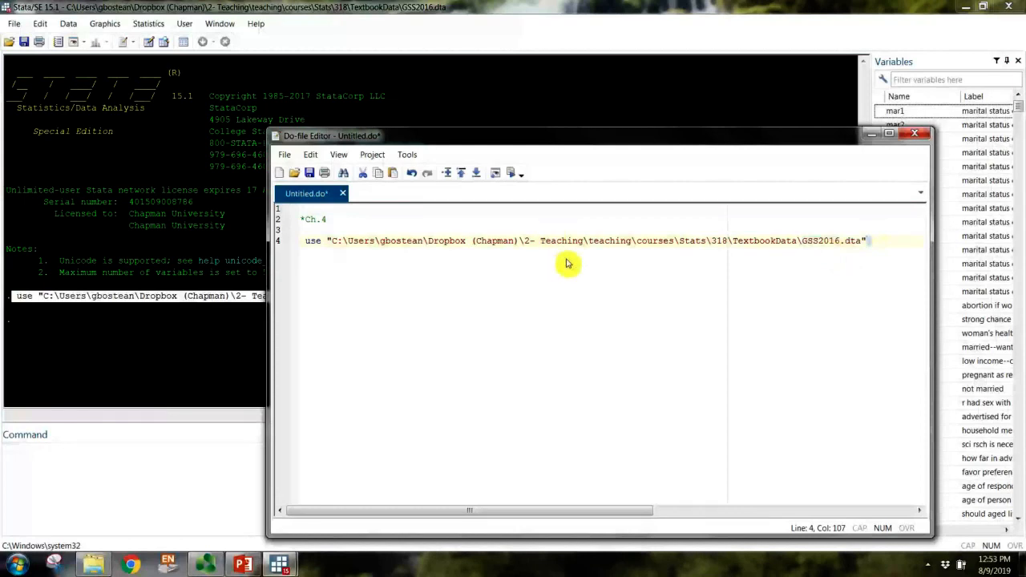
pyautogui.press('Return')
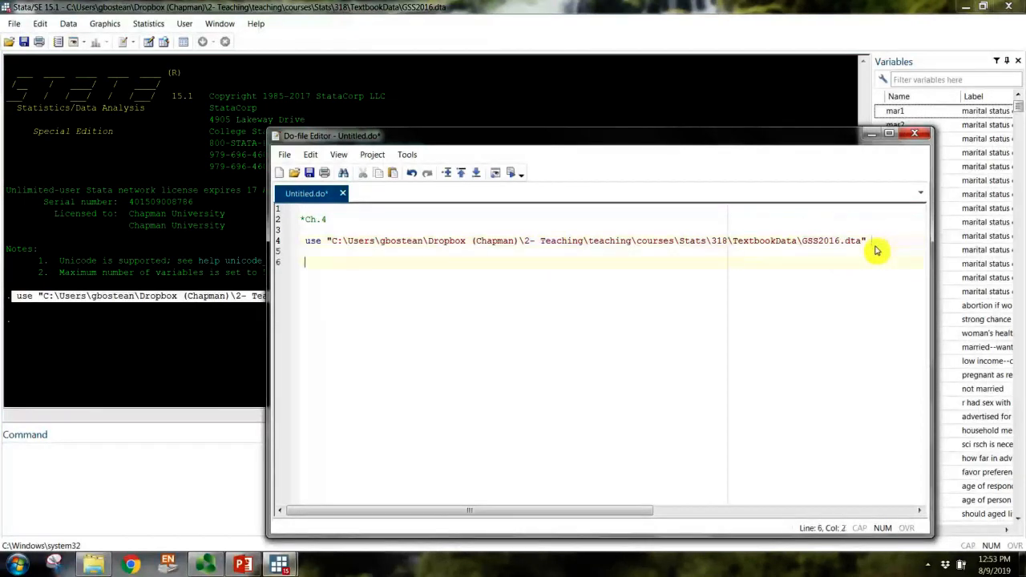
pyautogui.moveTo(513, 136); pyautogui.dragTo(585, 134)
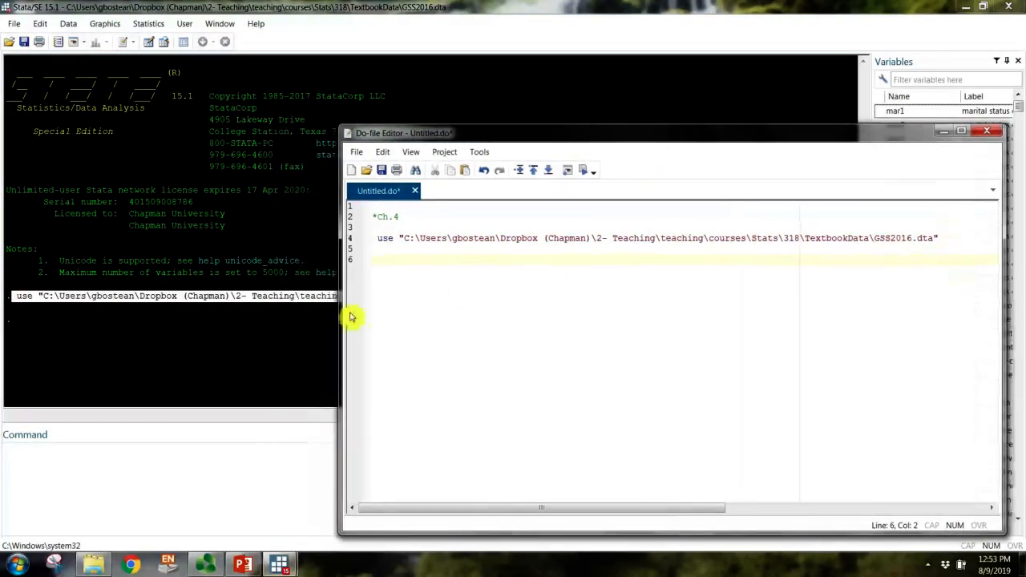
pyautogui.moveTo(339, 316); pyautogui.dragTo(416, 323)
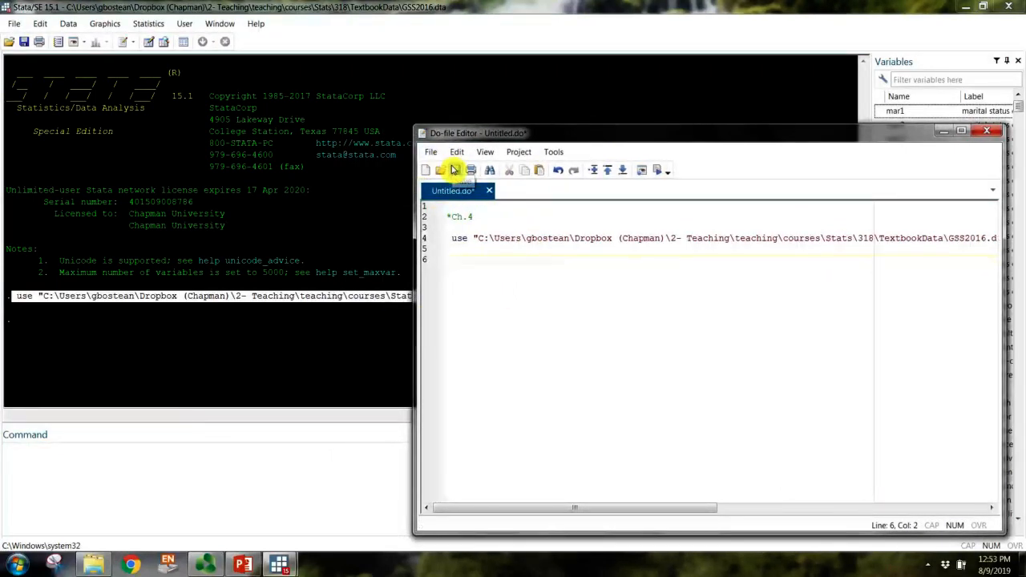
# Step: Save the do-file as Ch4.do in the TextbookData folder
pyautogui.click(454, 170)
pyautogui.moveTo(536, 445); pyautogui.dragTo(474, 435)
pyautogui.press('BackSpace')
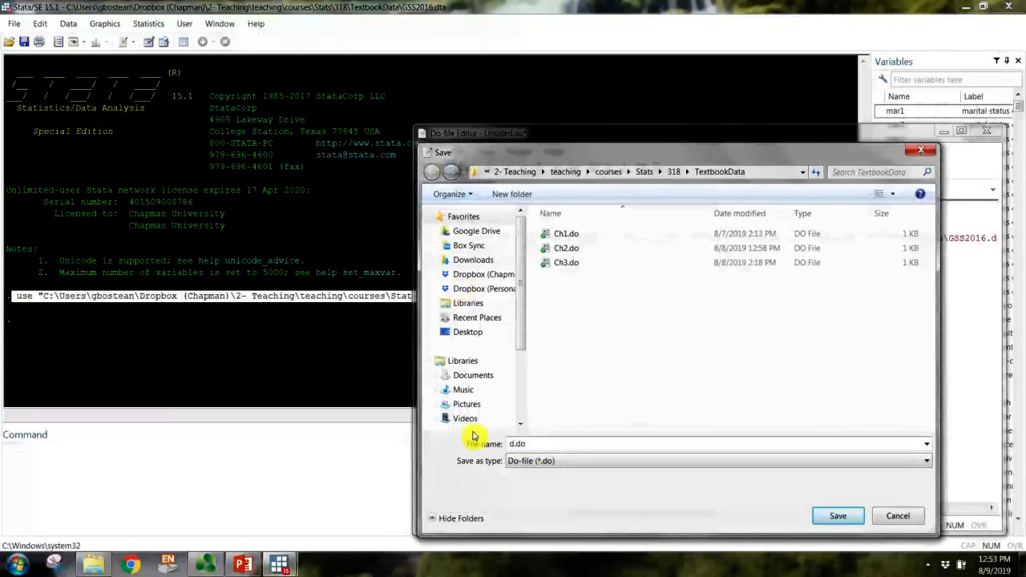
pyautogui.write('Ch4')
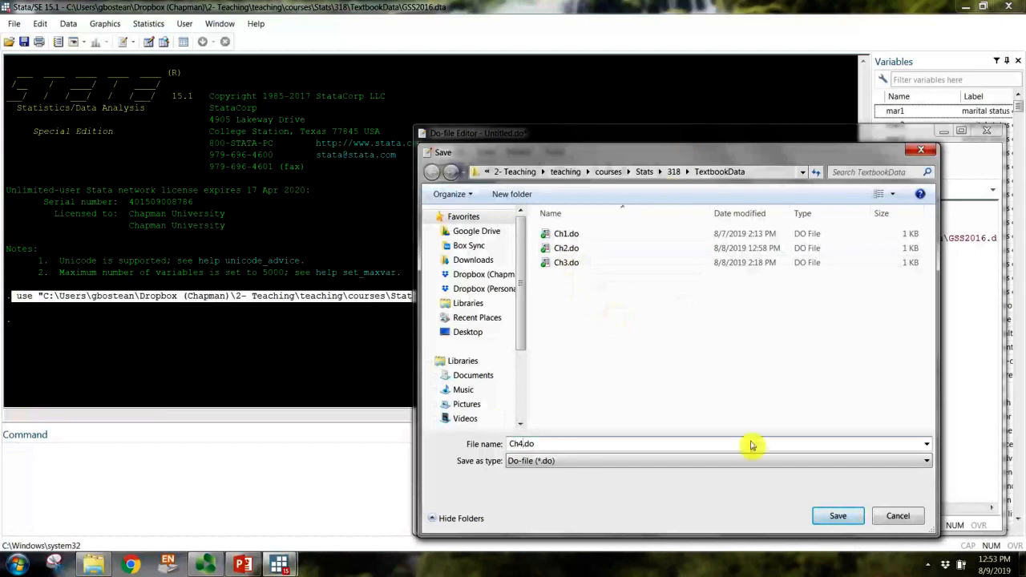
pyautogui.click(835, 520)
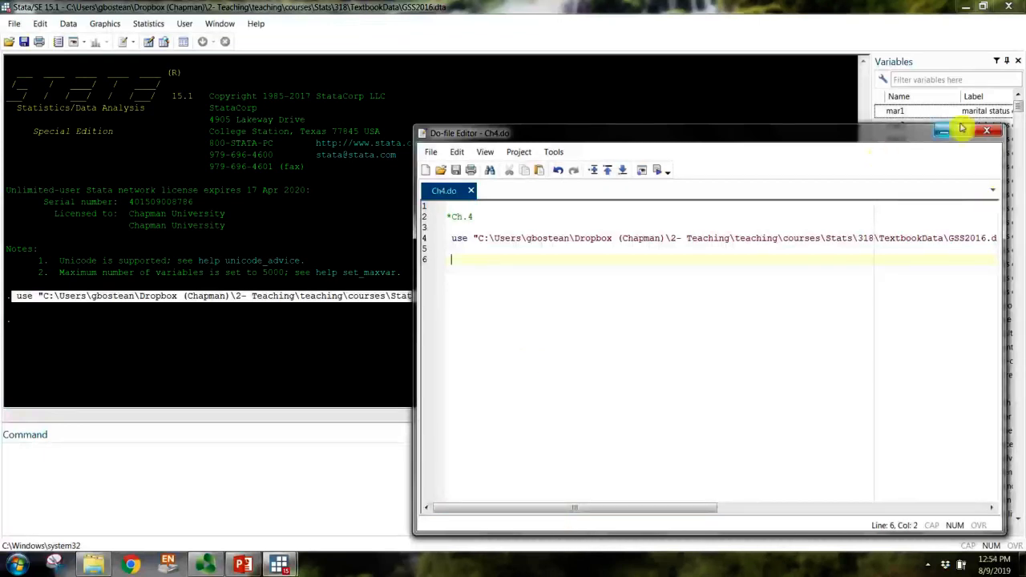
# Step: Move the do-file window off the variable list and widen the Variables pane to read the variable labels
pyautogui.moveTo(749, 135); pyautogui.dragTo(558, 121)
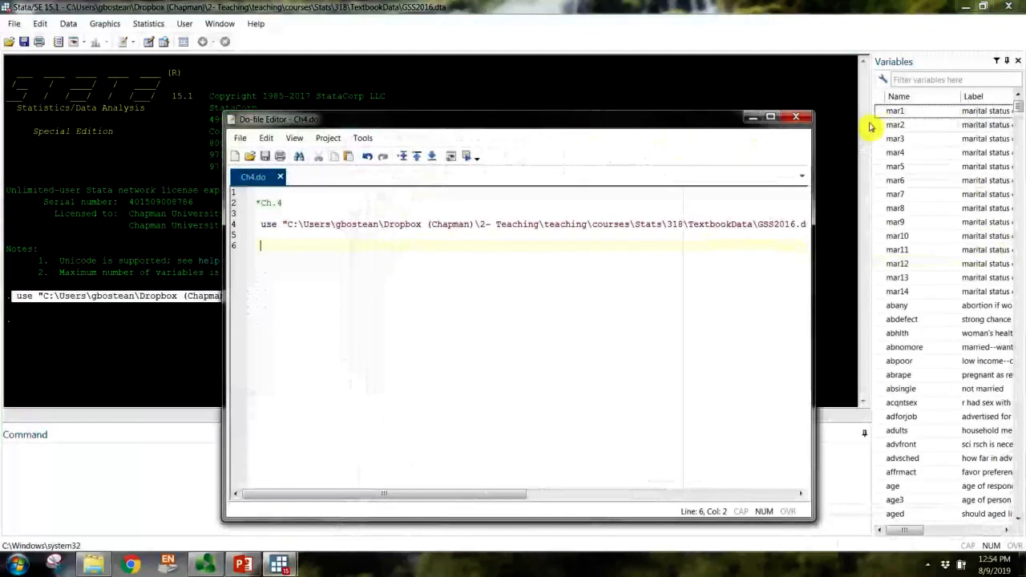
pyautogui.moveTo(872, 127); pyautogui.dragTo(757, 145)
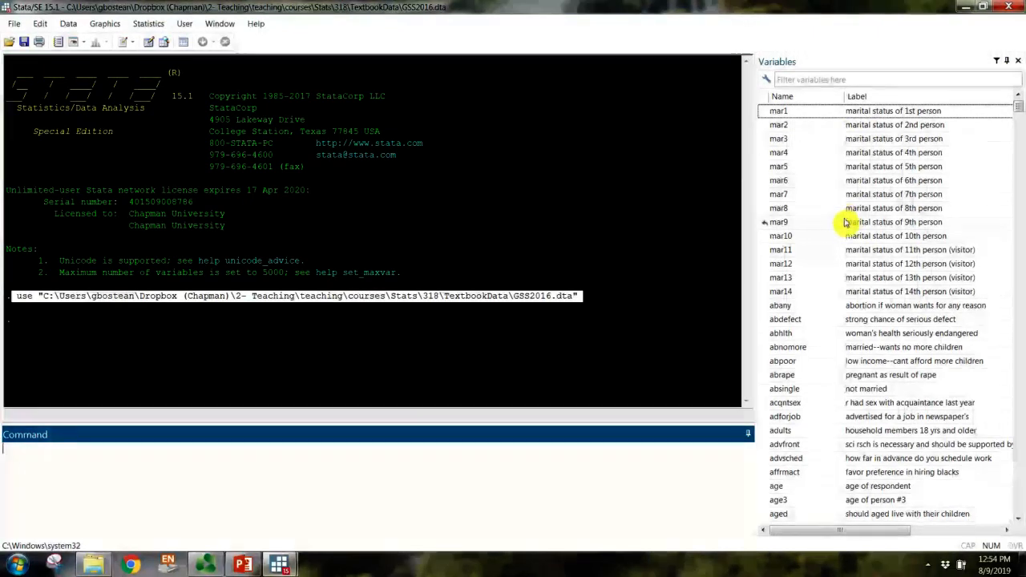
pyautogui.moveTo(1020, 102)
pyautogui.mouseDown()
pyautogui.moveTo(1019, 476)
pyautogui.moveTo(1018, 106)
pyautogui.mouseUp()
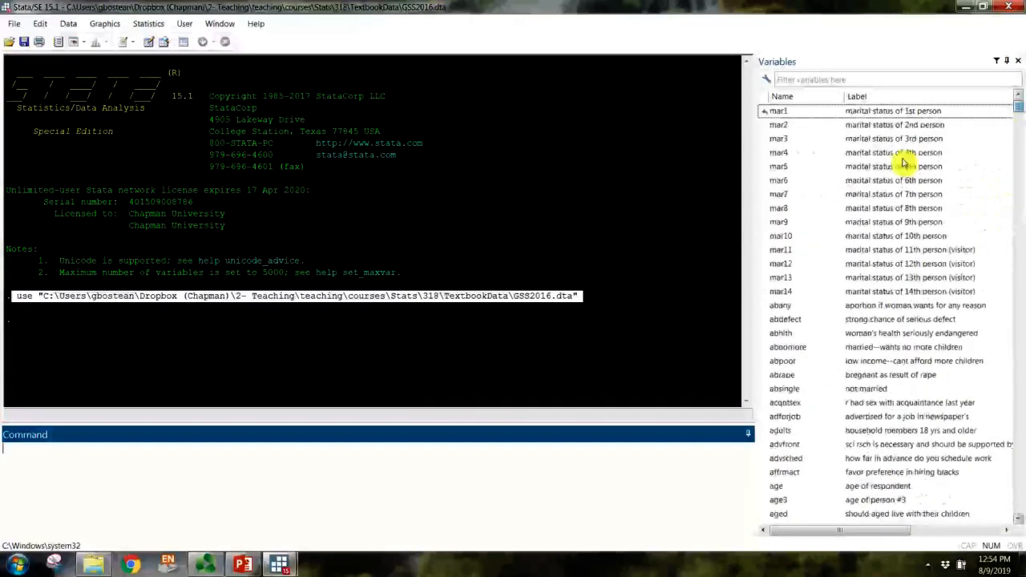
# Step: Add the command "browse" on line 6 of Ch4.do and run it, enlarging the Data Editor window that opens
pyautogui.click(279, 565)
pyautogui.click(360, 523)
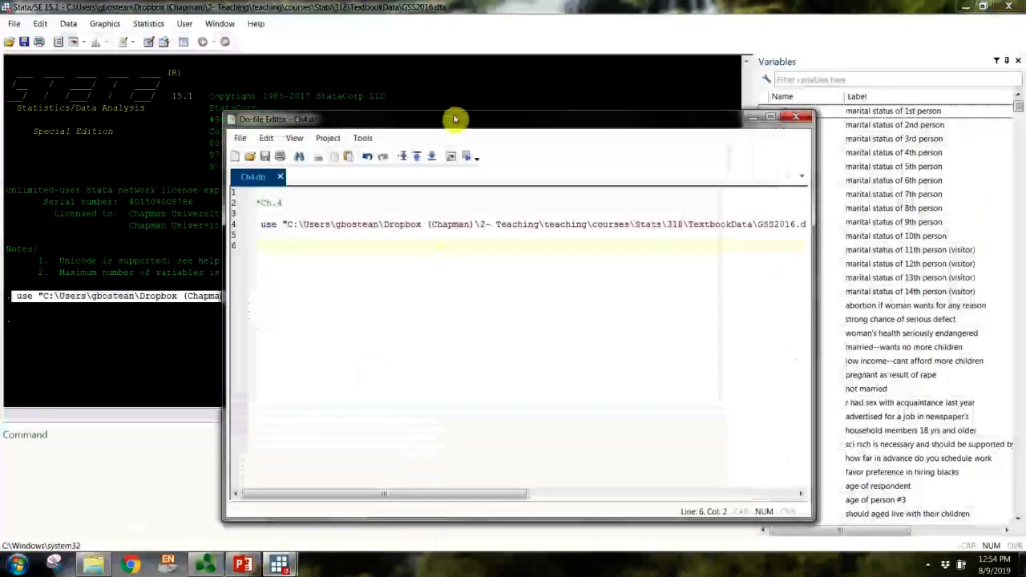
pyautogui.moveTo(454, 119); pyautogui.dragTo(475, 85)
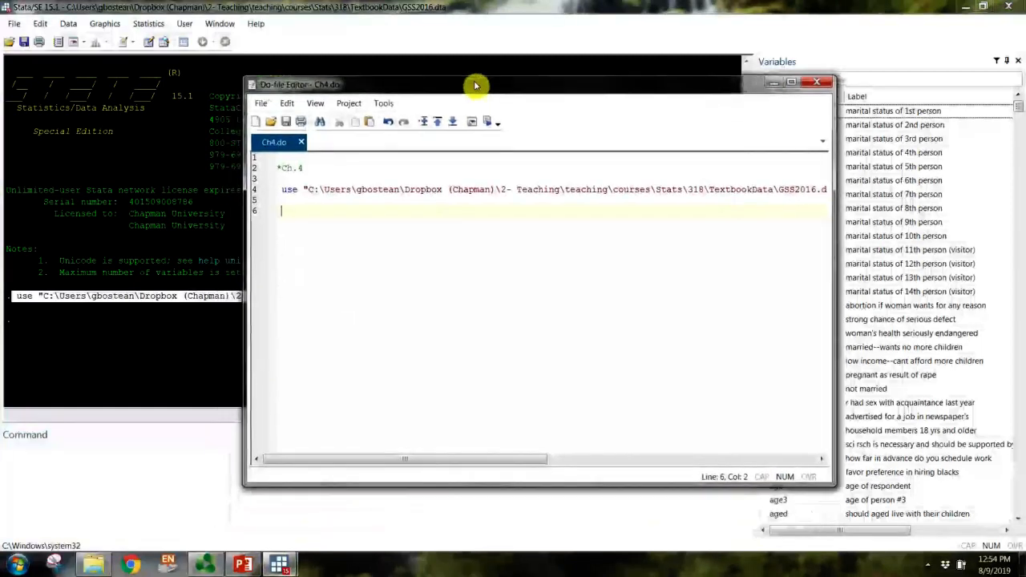
pyautogui.write('b')
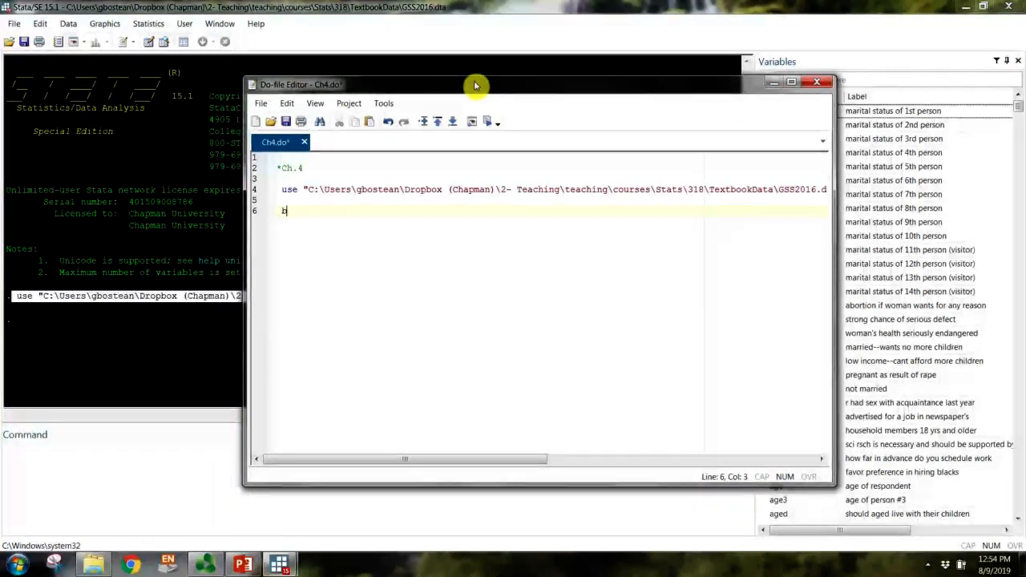
pyautogui.write('rows')
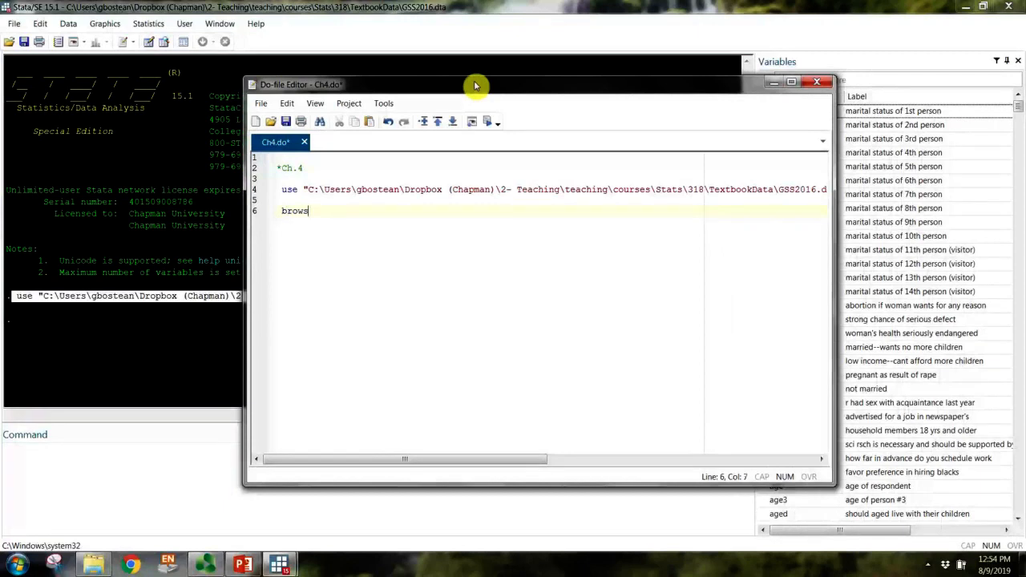
pyautogui.write('e')
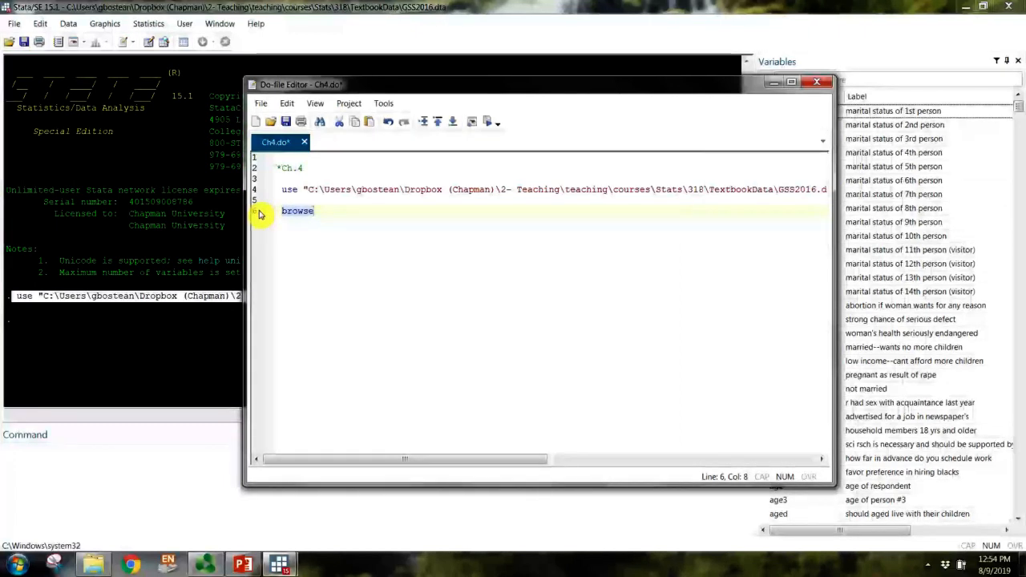
pyautogui.click(488, 122)
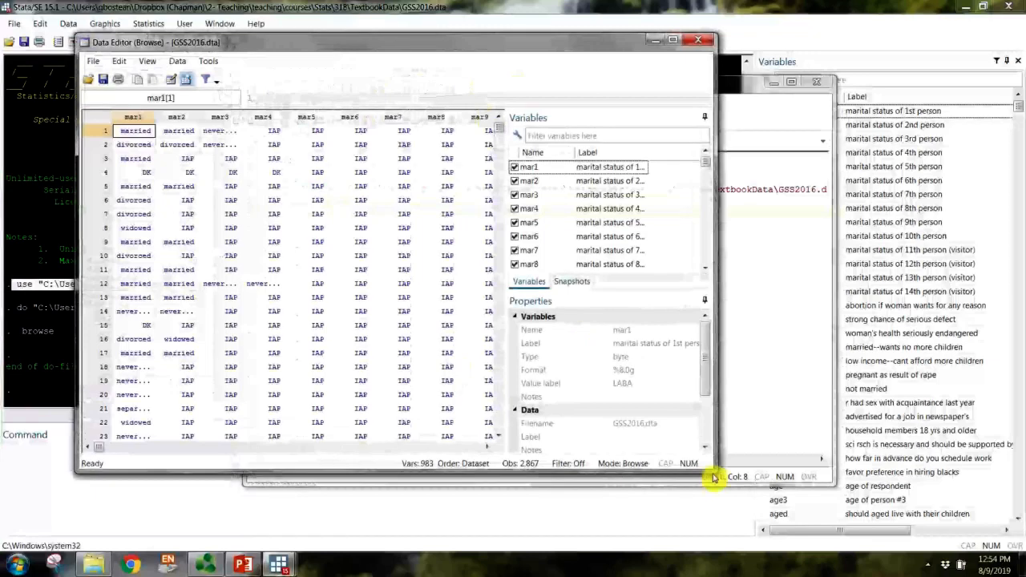
pyautogui.moveTo(715, 476); pyautogui.dragTo(905, 538)
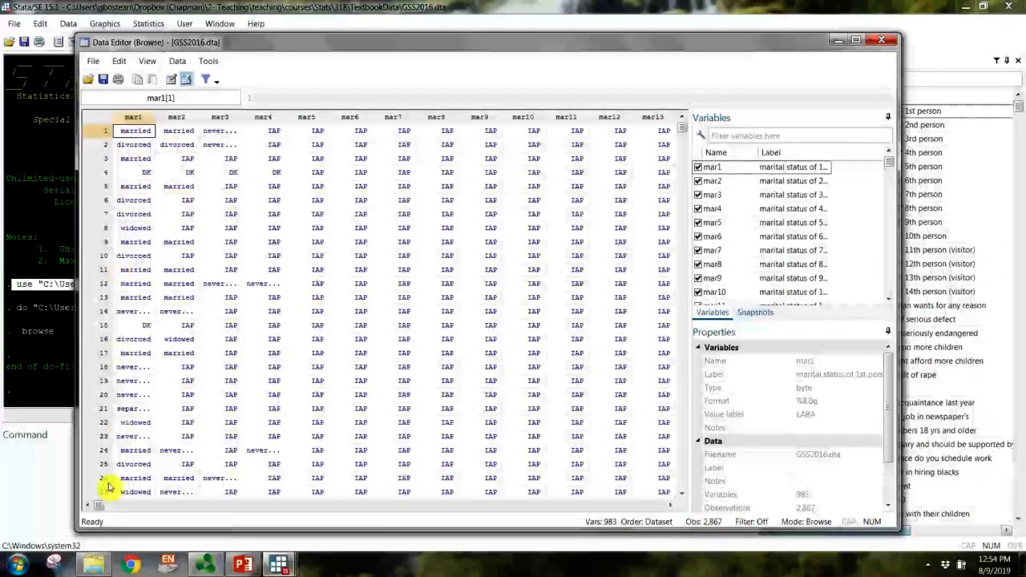
# Step: Look through the observations down to the last row and back, and widen the Data Editor window to show more columns
pyautogui.moveTo(679, 131); pyautogui.dragTo(678, 488)
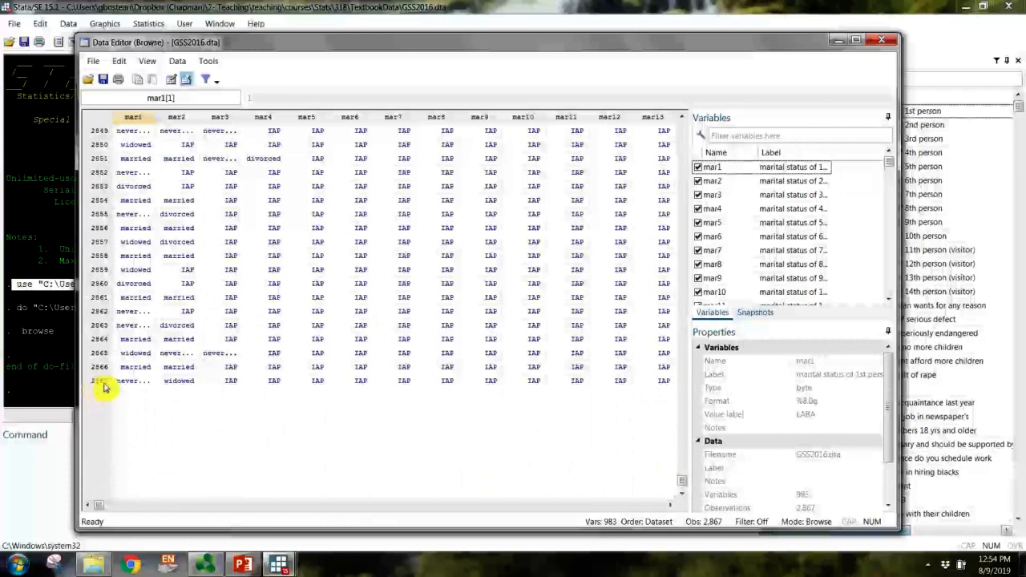
pyautogui.moveTo(679, 478); pyautogui.dragTo(706, 121)
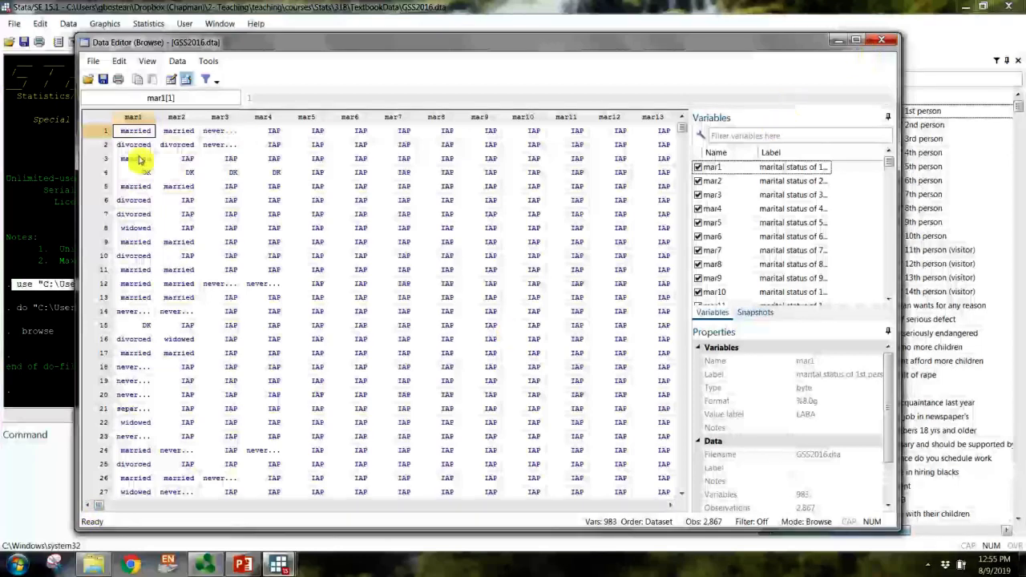
pyautogui.moveTo(78, 151); pyautogui.dragTo(11, 142)
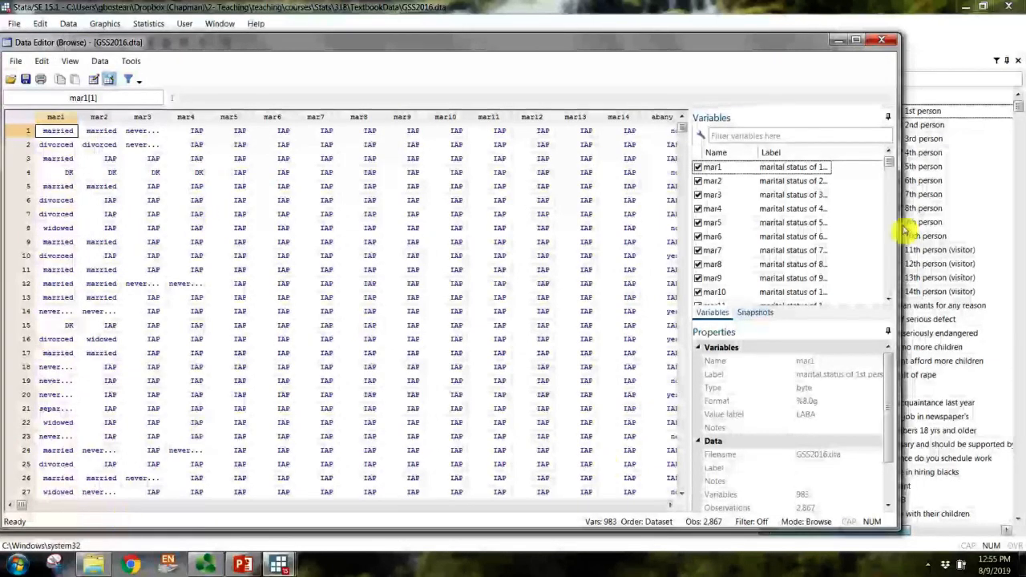
# Step: Review the variable names and labels in the Data Editor's variable list, from the first entries to the end and back
pyautogui.moveTo(890, 166); pyautogui.dragTo(877, 291)
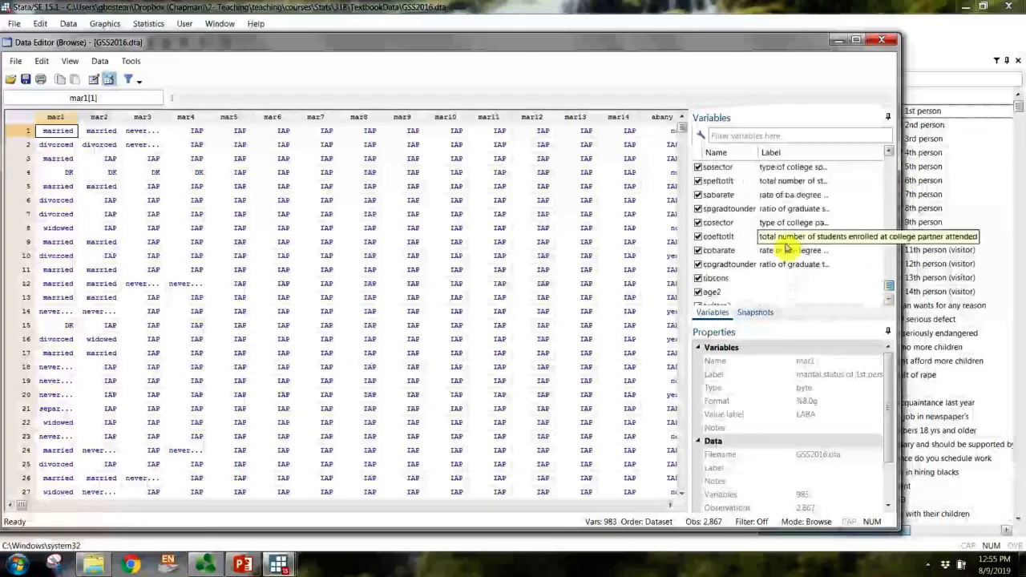
pyautogui.scroll(-1, 818, 237)
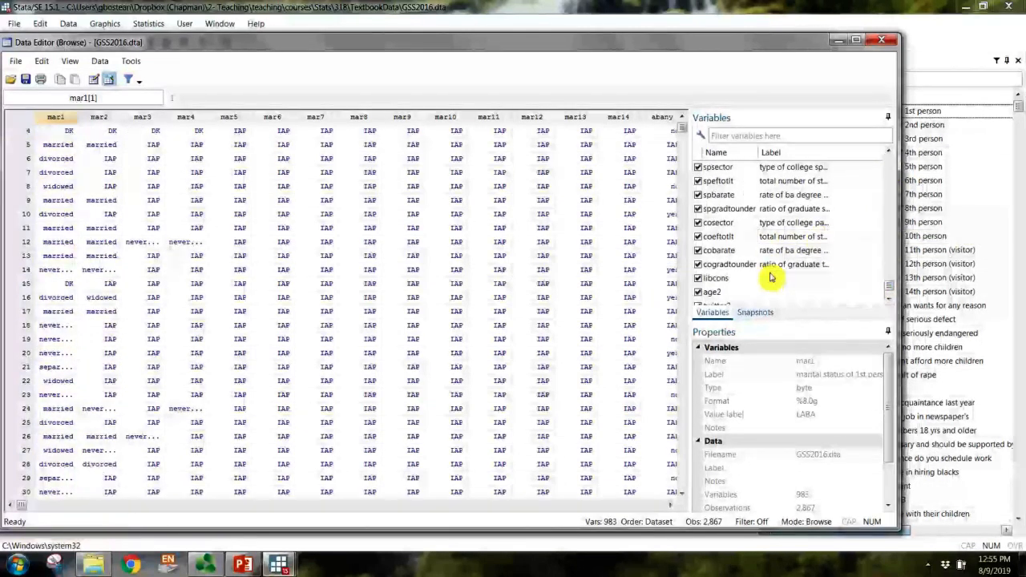
pyautogui.click(887, 293)
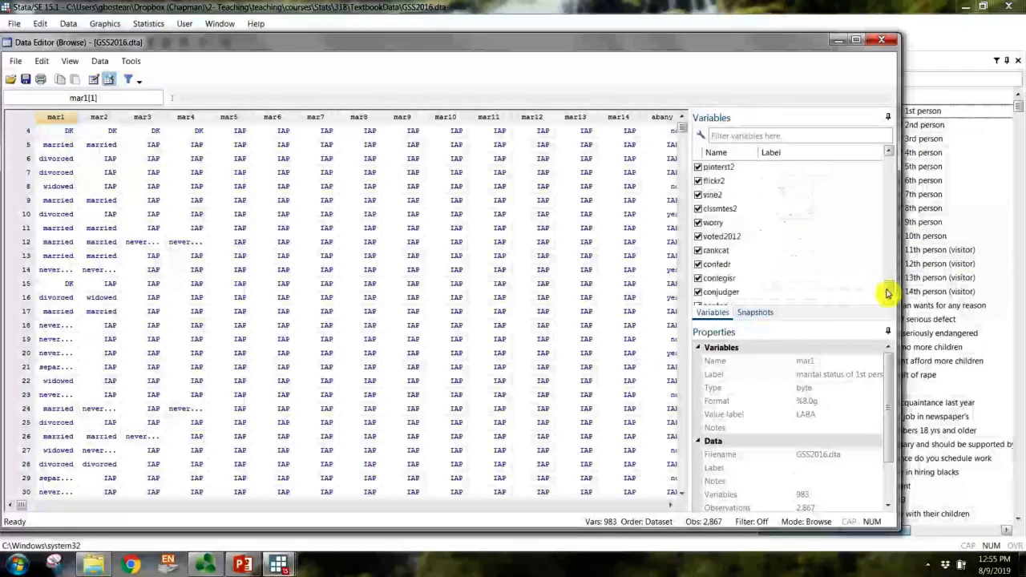
pyautogui.moveTo(888, 292); pyautogui.dragTo(890, 155)
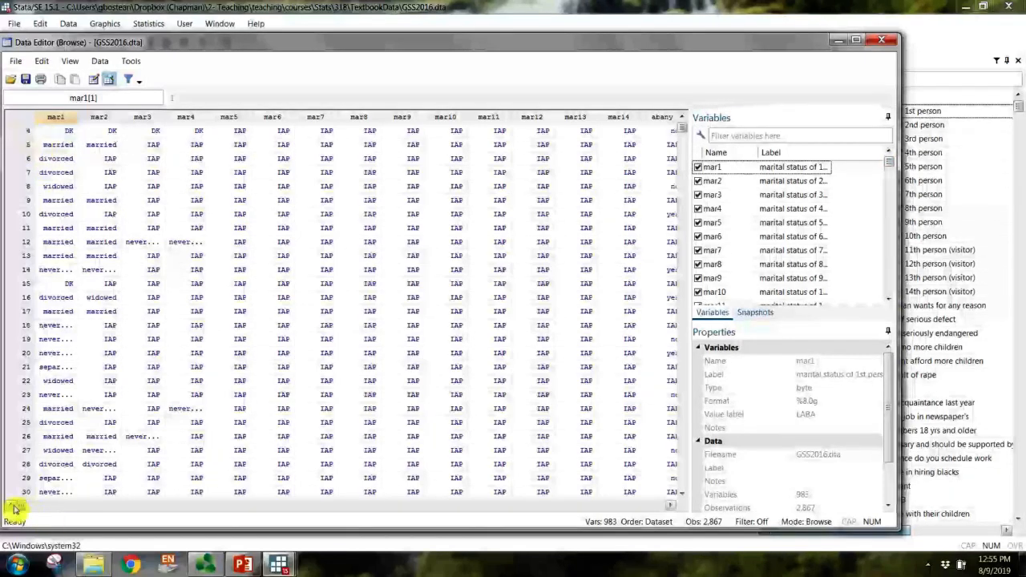
pyautogui.scroll(1, 84, 231)
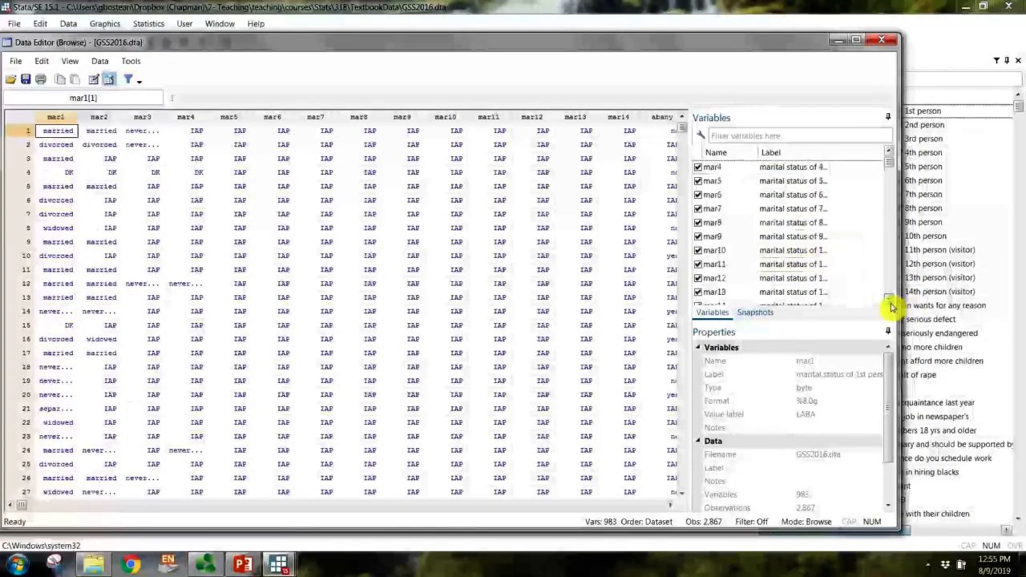
pyautogui.scroll(-3, 891, 305)
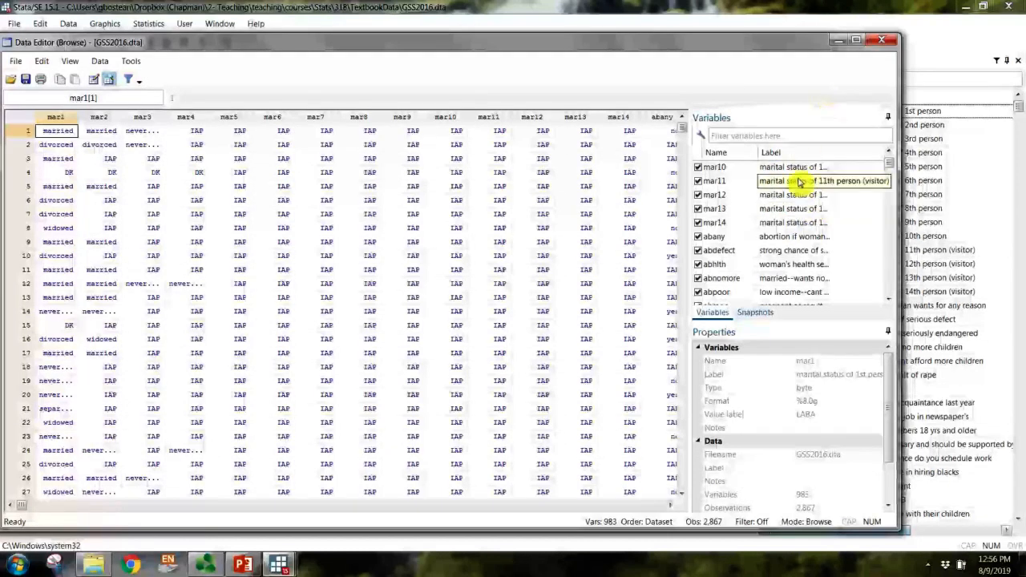
# Step: Open GSS_Codebook.pdf from the TextbookData folder and read through to the GRASS example explaining the codebook format on page 9
pyautogui.moveTo(580, 44); pyautogui.dragTo(614, 46)
pyautogui.click(93, 564)
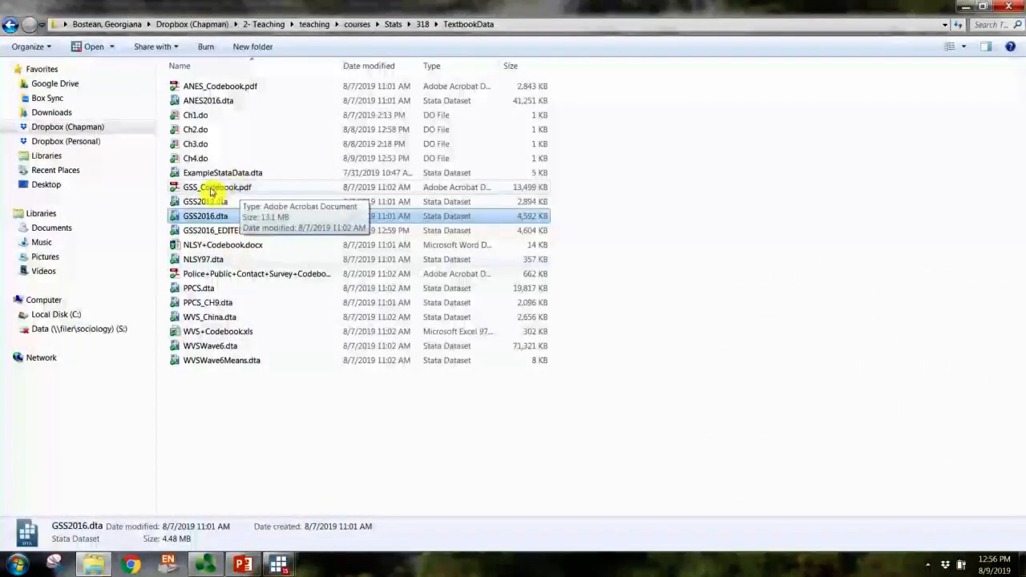
pyautogui.doubleClick(222, 189)
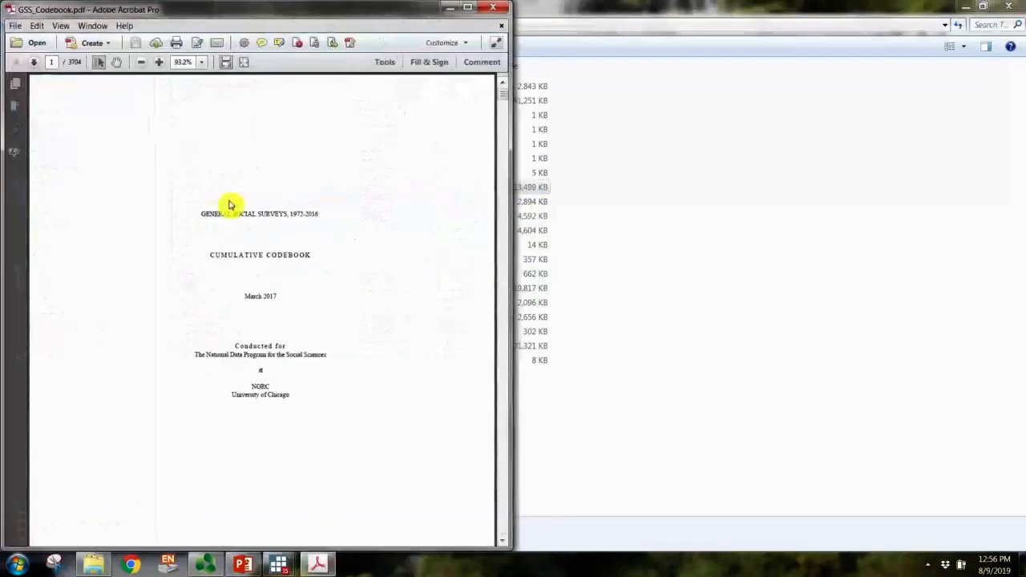
pyautogui.scroll(-15, 329, 241)
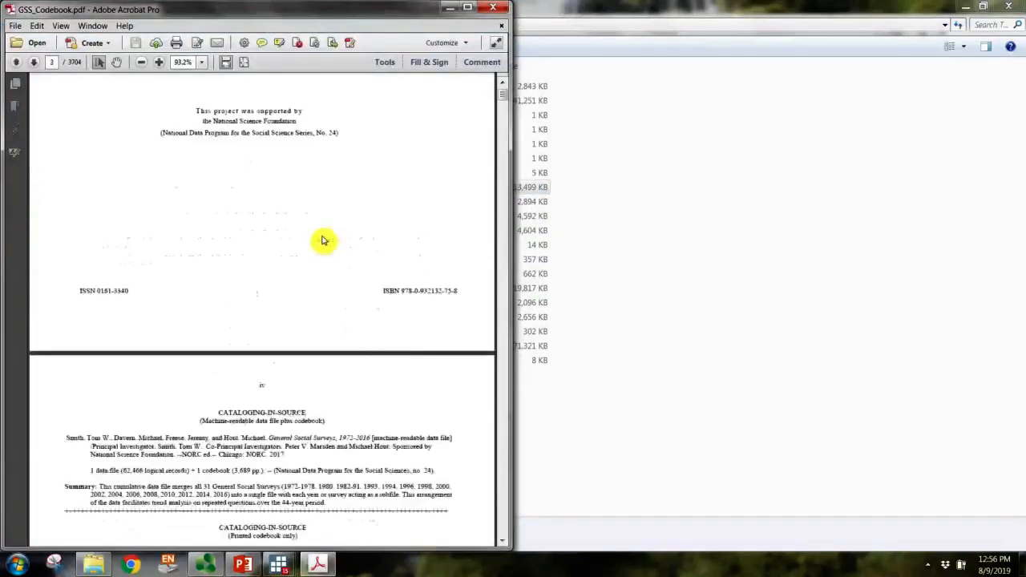
pyautogui.scroll(-15, 322, 240)
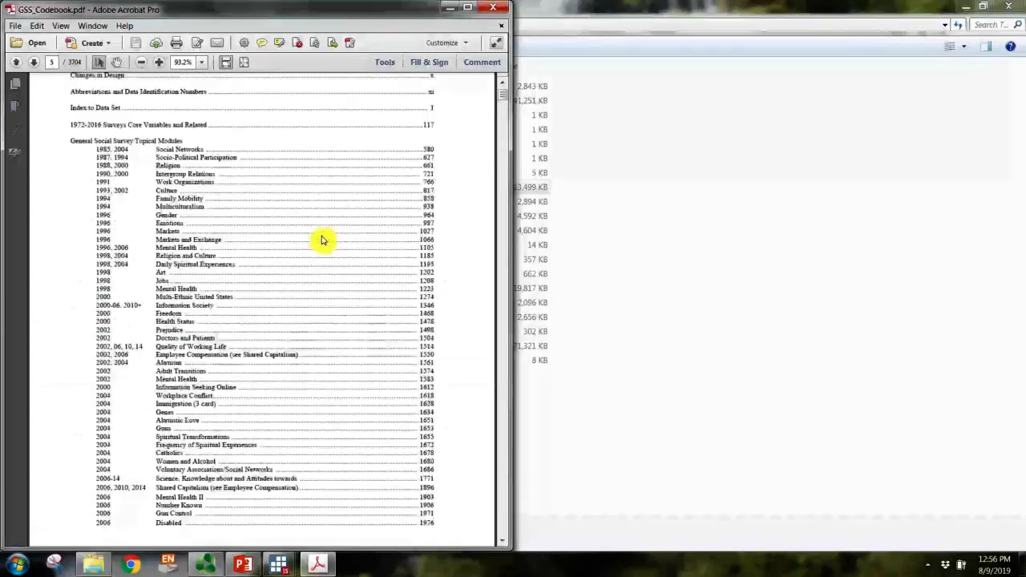
pyautogui.scroll(-15, 322, 240)
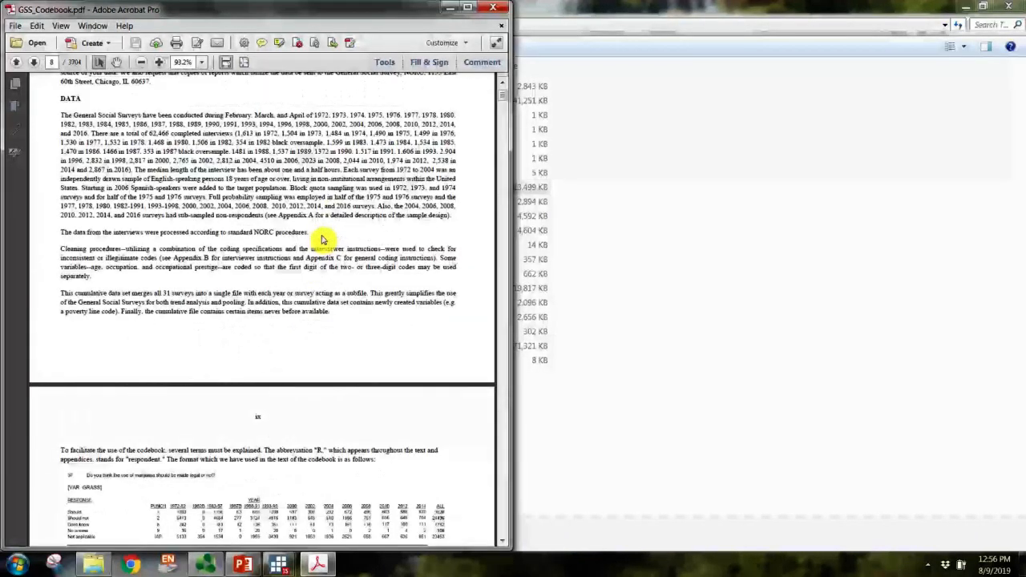
pyautogui.scroll(-5, 324, 235)
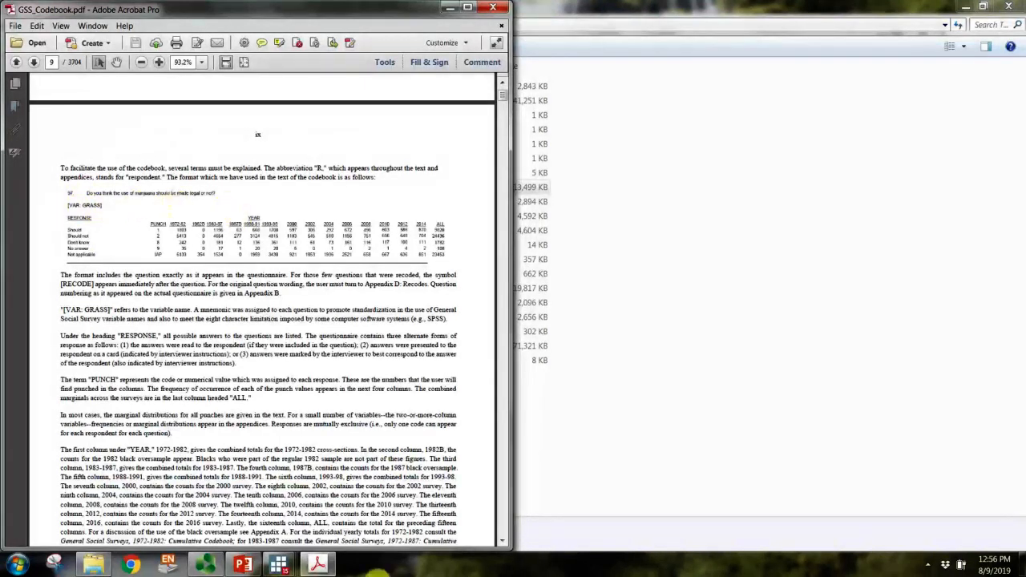
# Step: Return to the main Stata window, search the variable list for "gras" to check its label, and clear the filter
pyautogui.moveTo(281, 567)
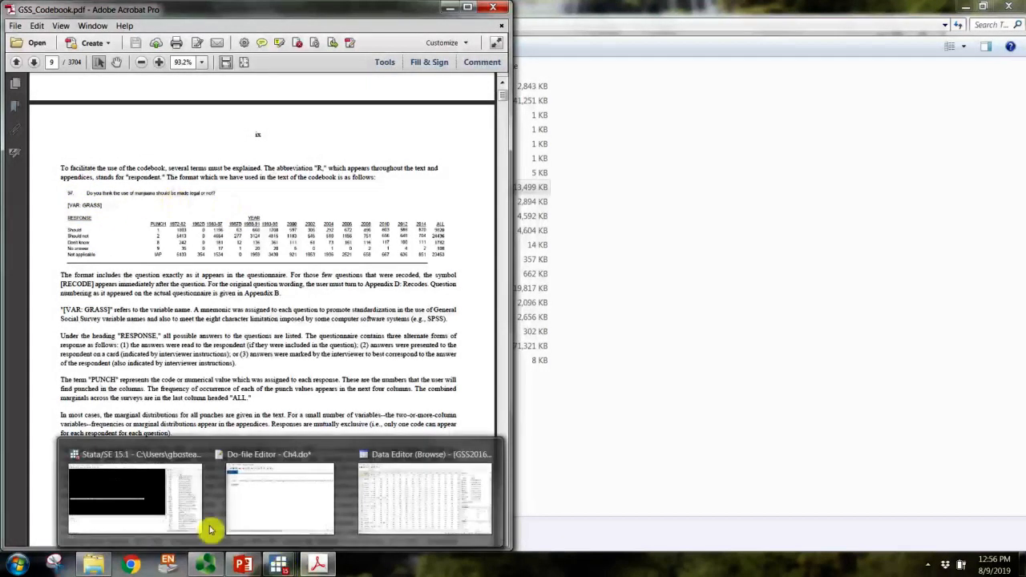
pyautogui.click(186, 505)
pyautogui.click(793, 80)
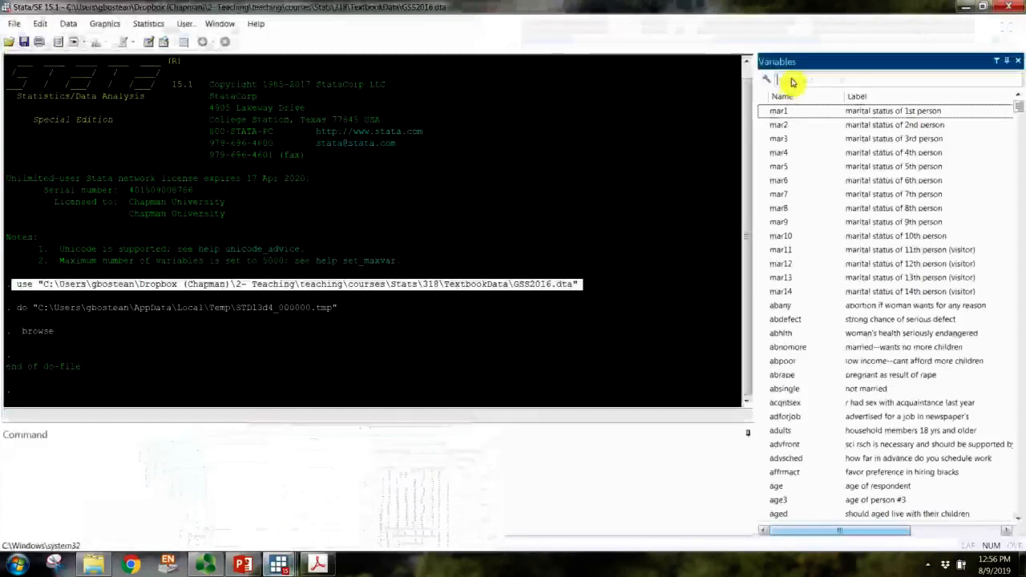
pyautogui.write('gras')
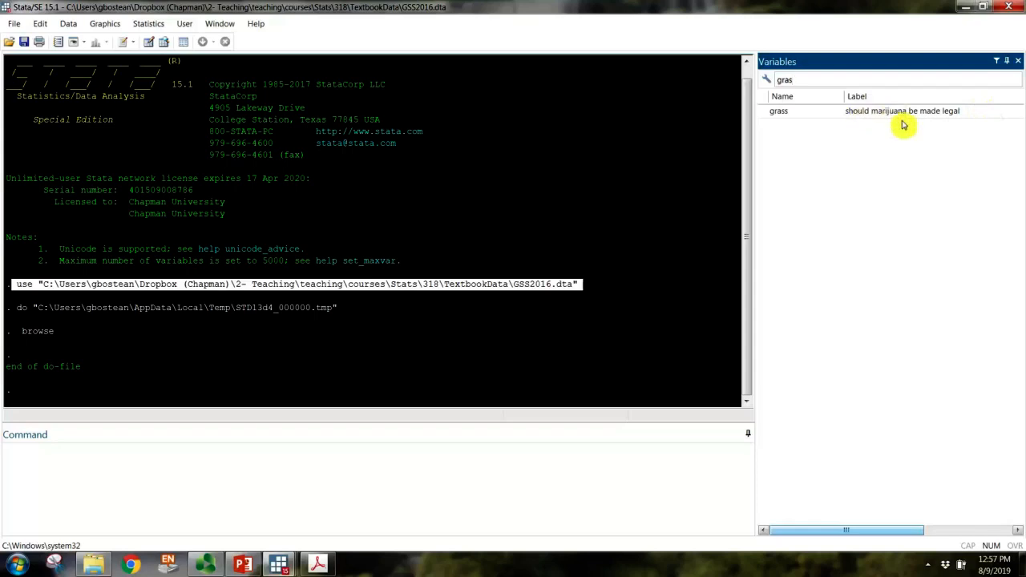
pyautogui.press('BackSpace')
pyautogui.press('BackSpace')
pyautogui.press('BackSpace')
pyautogui.press('BackSpace')
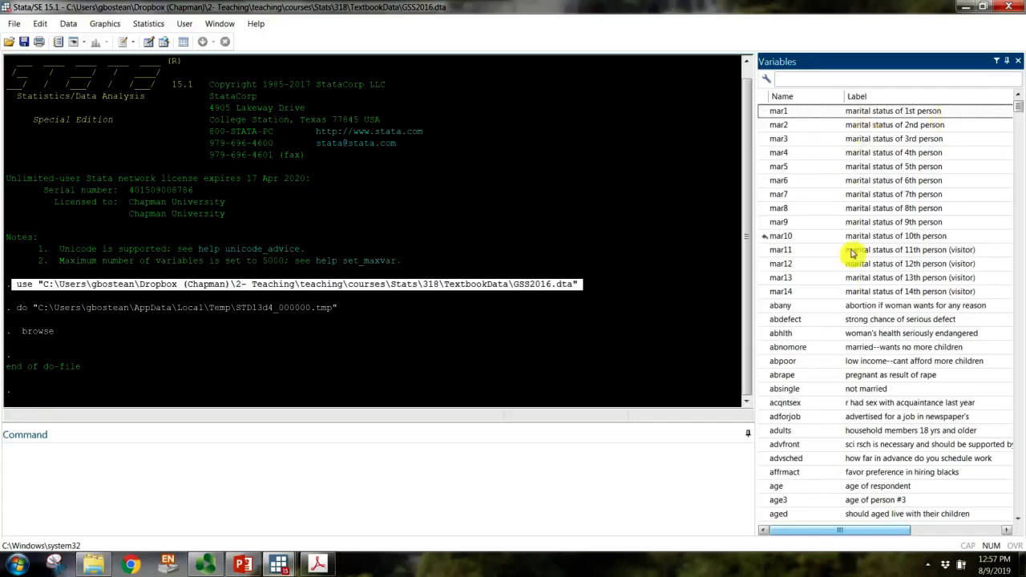
# Step: Minimize the codebook, start line 8 of Ch4.do with a blank line below the browse command, and minimize the do-file window
pyautogui.click(330, 566)
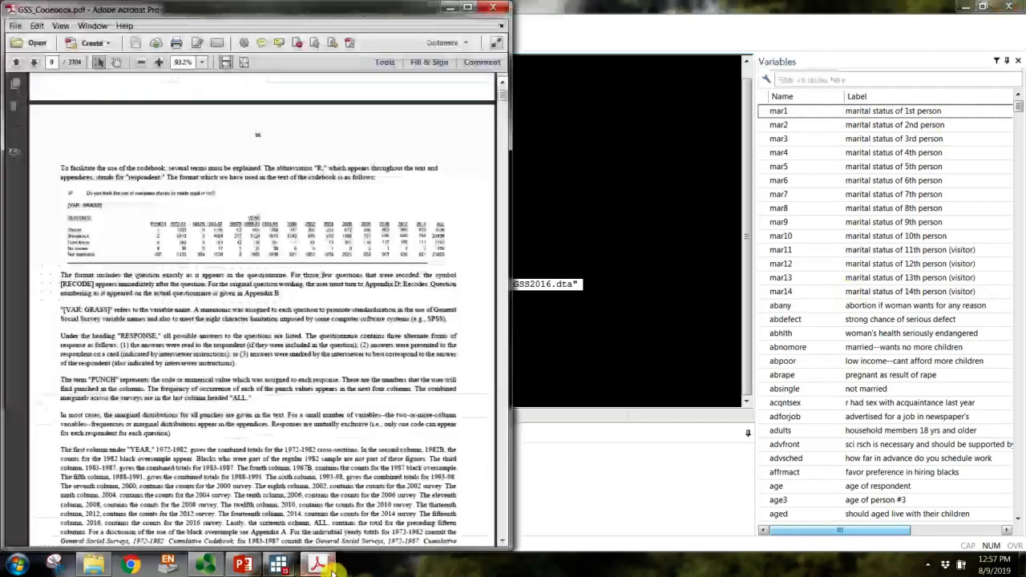
pyautogui.click(451, 8)
pyautogui.moveTo(281, 566)
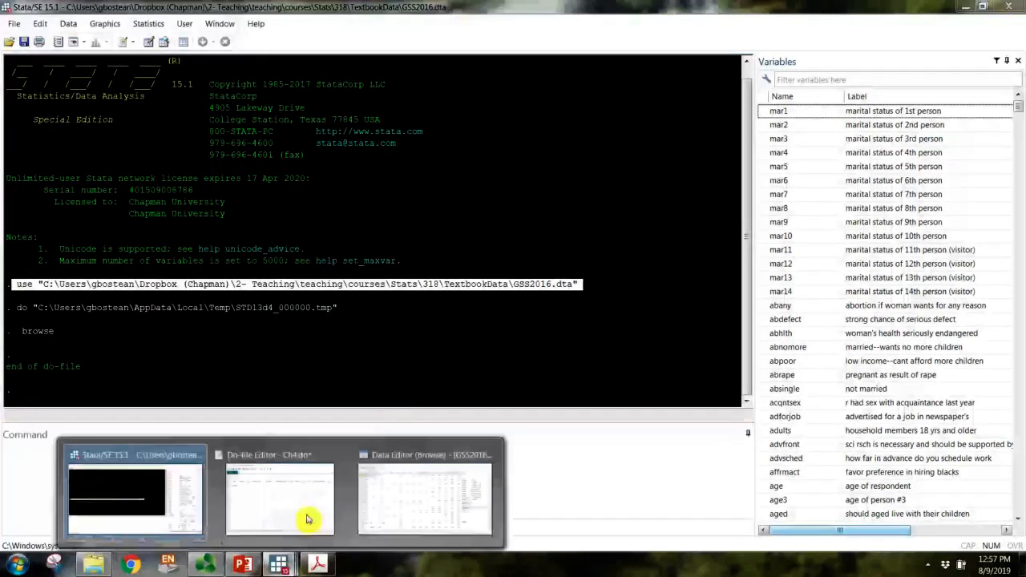
pyautogui.click(270, 421)
pyautogui.click(341, 215)
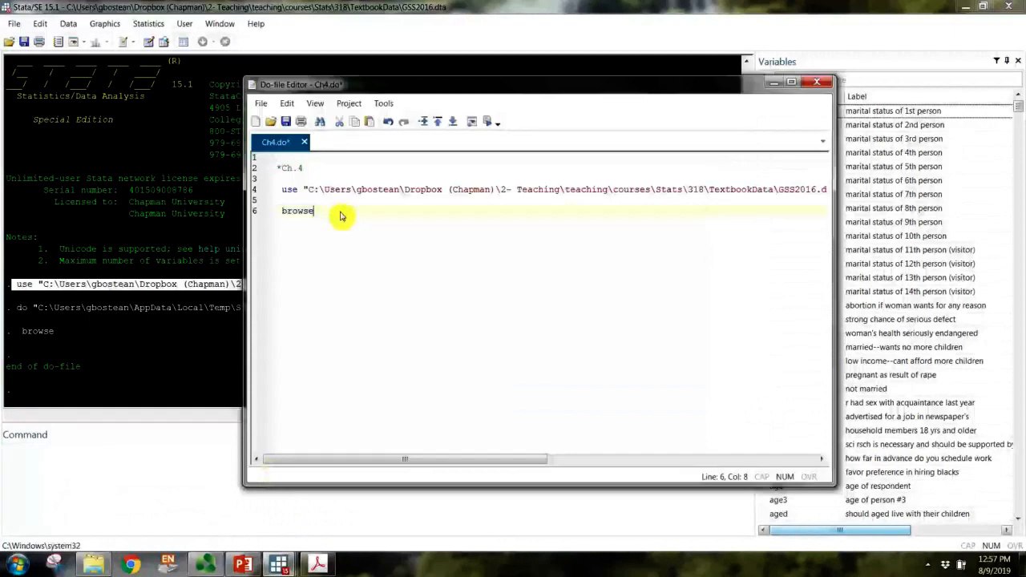
pyautogui.press('Return')
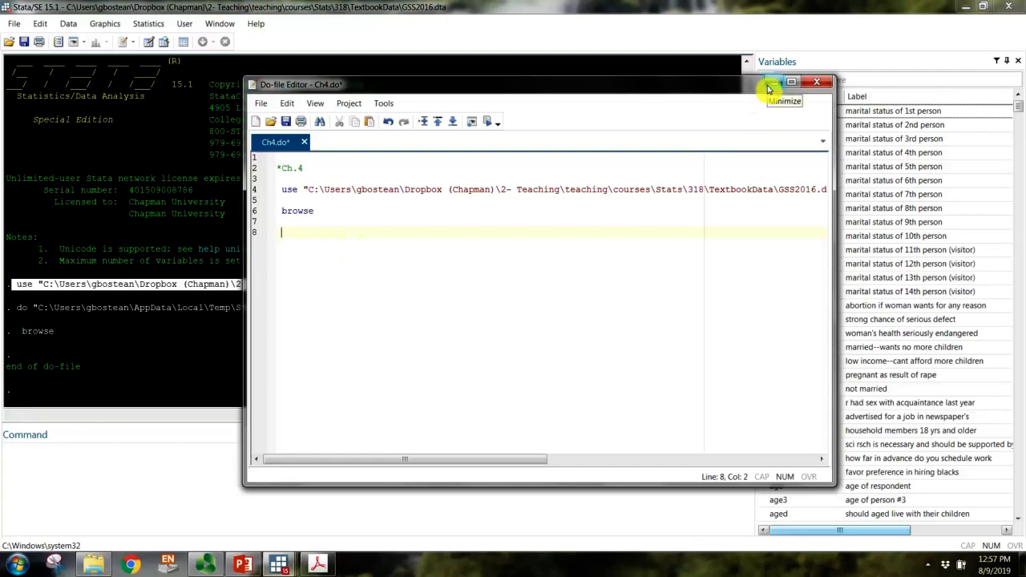
pyautogui.click(769, 83)
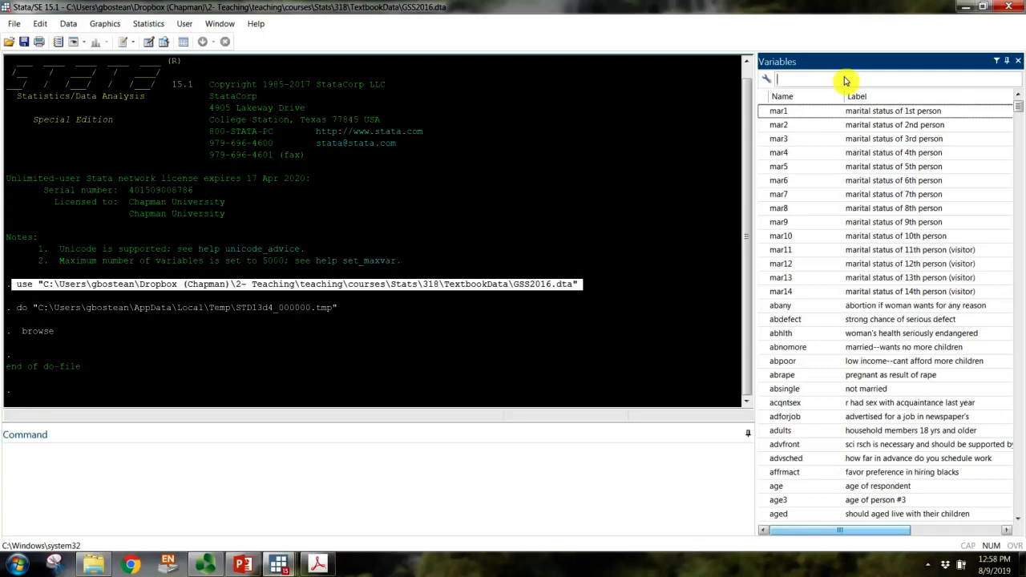
# Step: Search the variable list for "twi" to check the Twitter variable names, and clear the filter
pyautogui.write('twi')
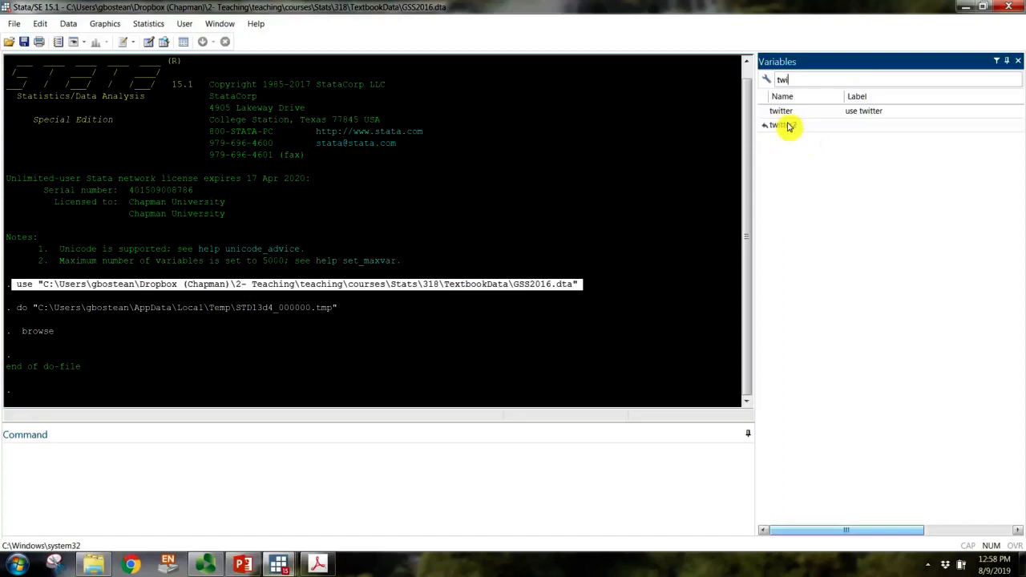
pyautogui.click(808, 83)
pyautogui.press('BackSpace')
pyautogui.press('BackSpace')
pyautogui.press('BackSpace')
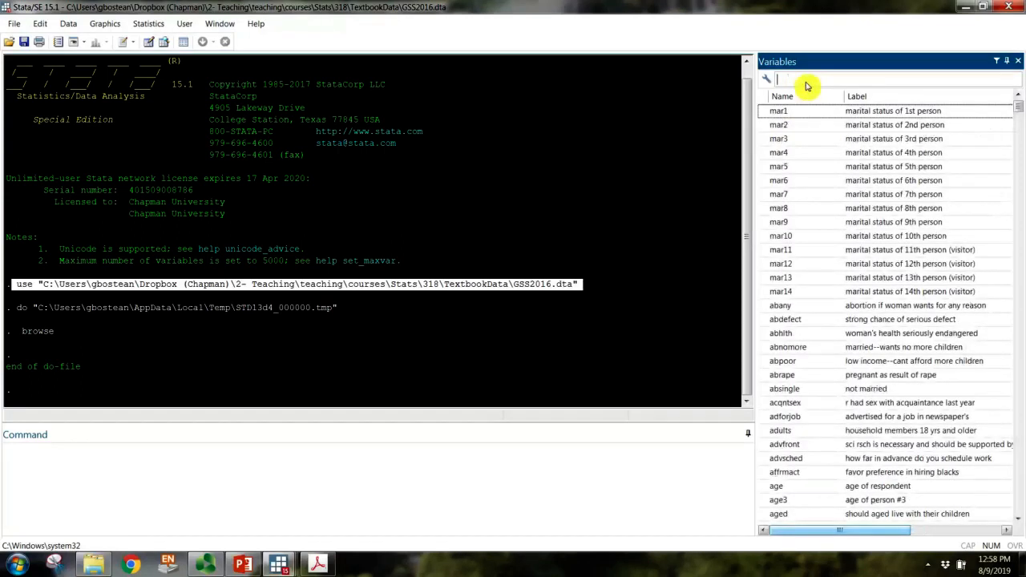
# Step: Search the variable list for "fli" to check the Flickr variable names, and clear the filter
pyautogui.write('fli')
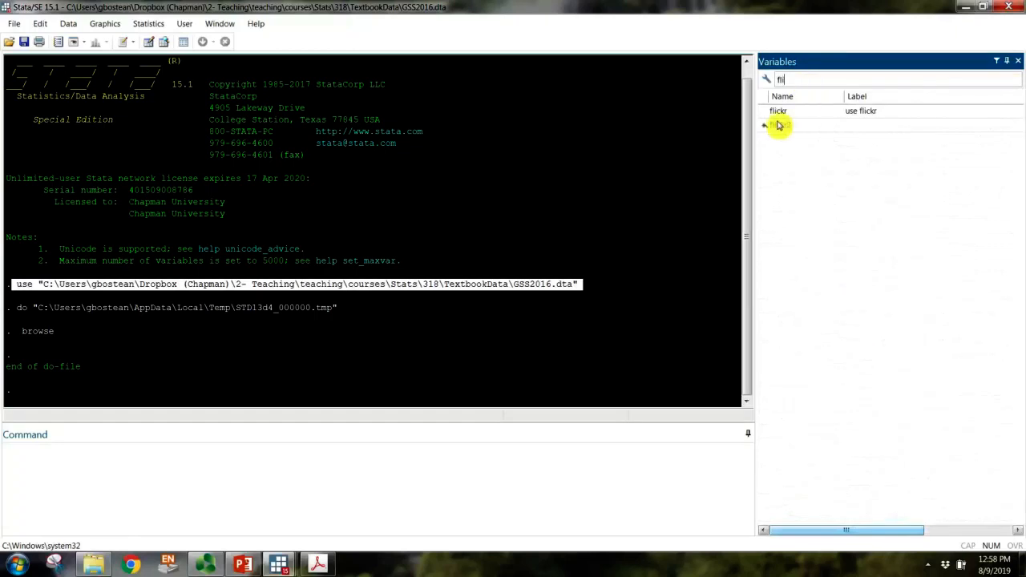
pyautogui.click(806, 79)
pyautogui.press('BackSpace')
pyautogui.press('BackSpace')
pyautogui.press('BackSpace')
# Step: Search the variable list for "goog" to check the Google variable names, and clear the filter
pyautogui.write('go')
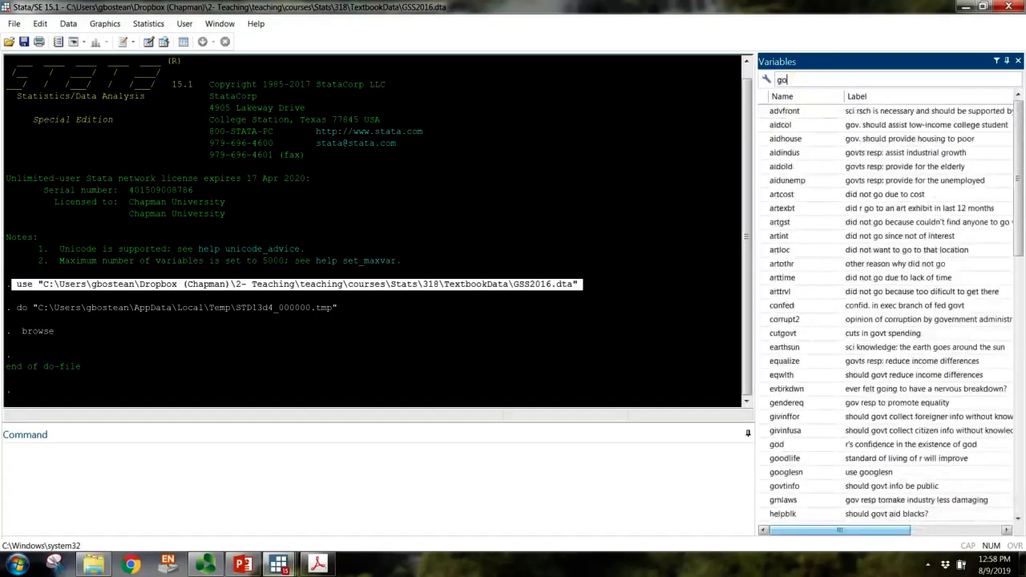
pyautogui.write('og')
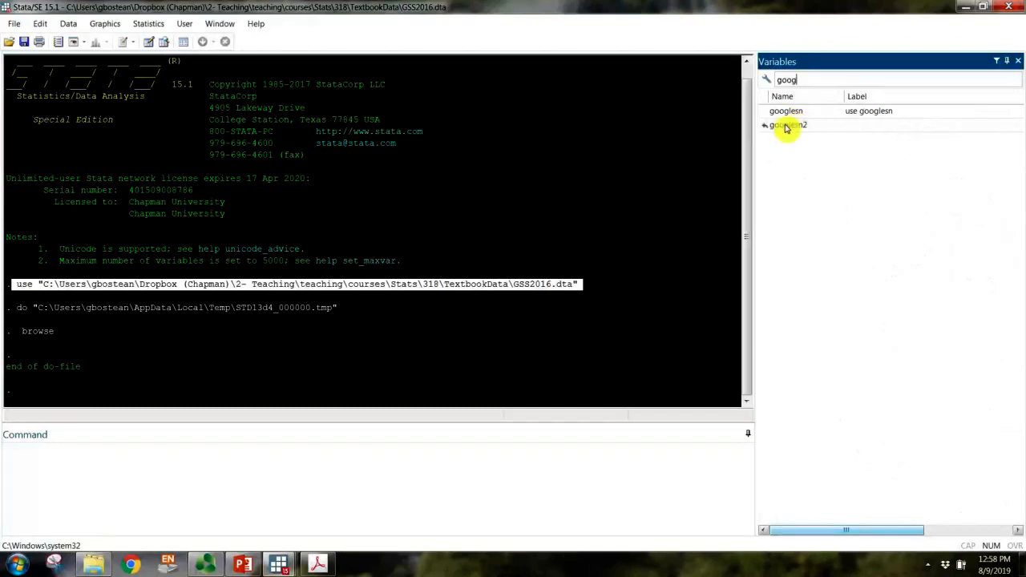
pyautogui.press('BackSpace')
pyautogui.press('BackSpace')
pyautogui.press('BackSpace')
pyautogui.press('BackSpace')
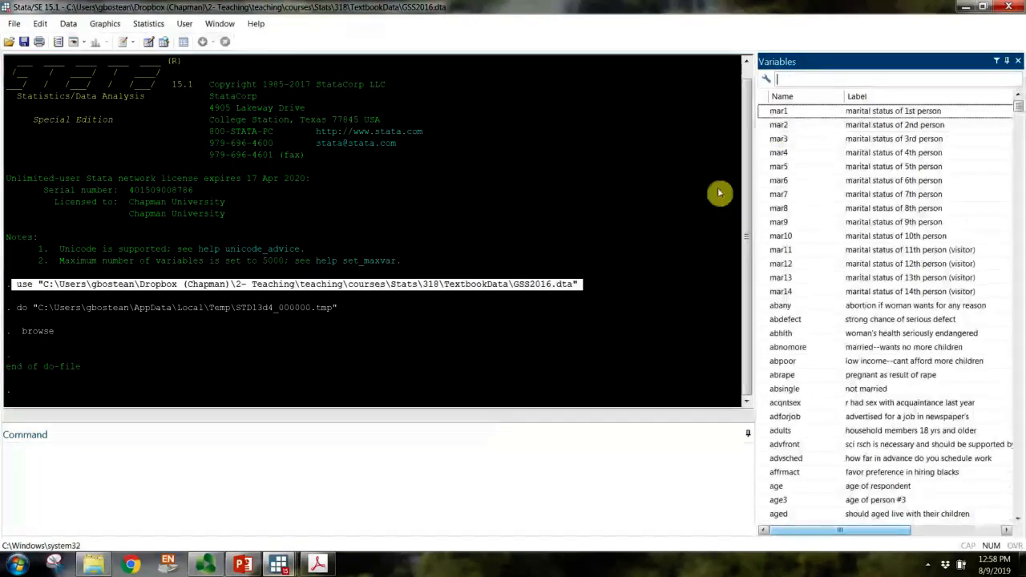
# Step: Add "tab1 twitter2 facebook2 linkedin2 snapchat2 tumblr2 whatsapp2 googlesn2 pinterst2 flickr2 vine2" on line 8 of Ch4.do, with its window moved off the variable list
pyautogui.moveTo(278, 565)
pyautogui.moveTo(382, 525)
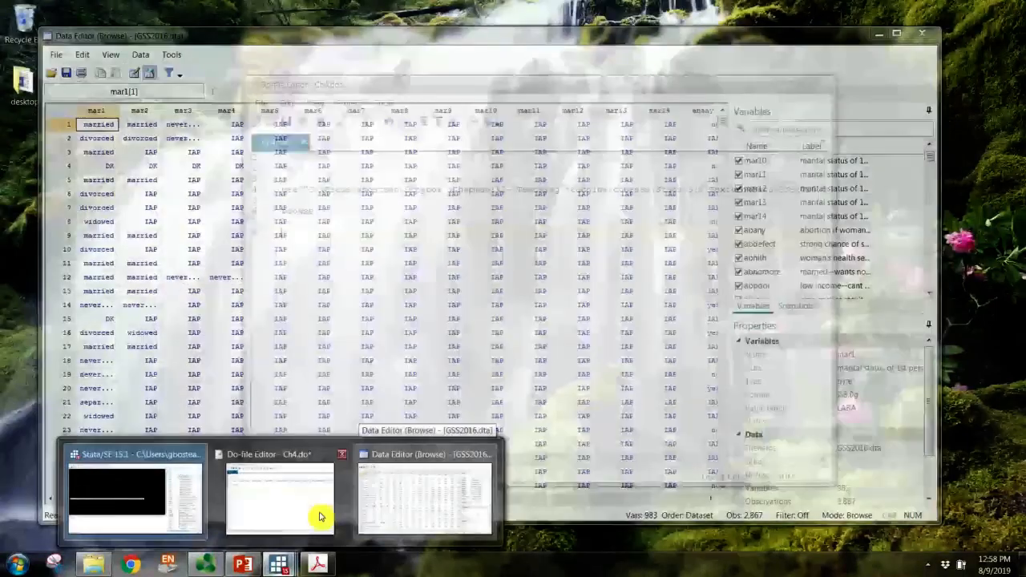
pyautogui.click(323, 513)
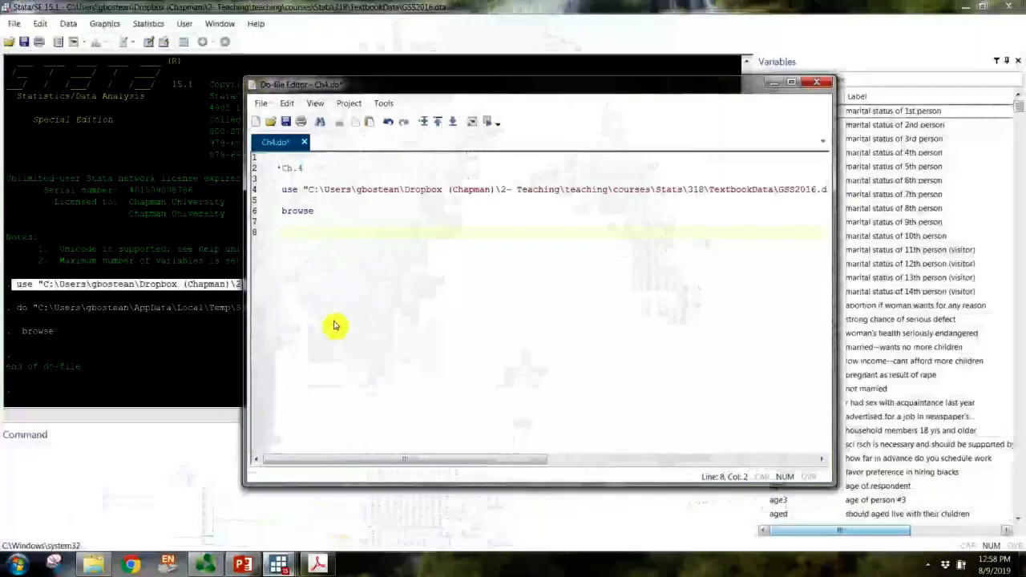
pyautogui.moveTo(627, 84); pyautogui.dragTo(535, 29)
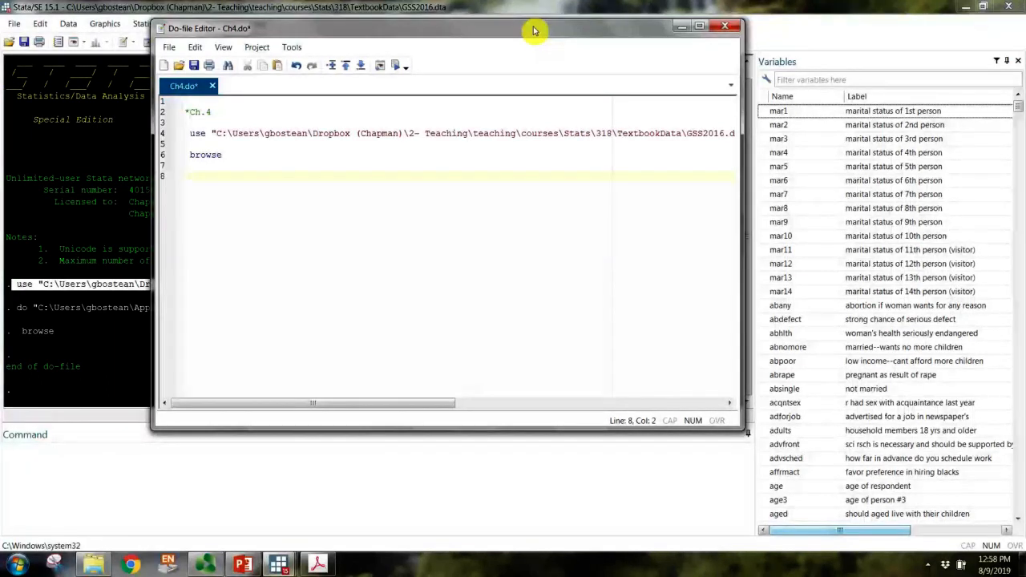
pyautogui.write('l')
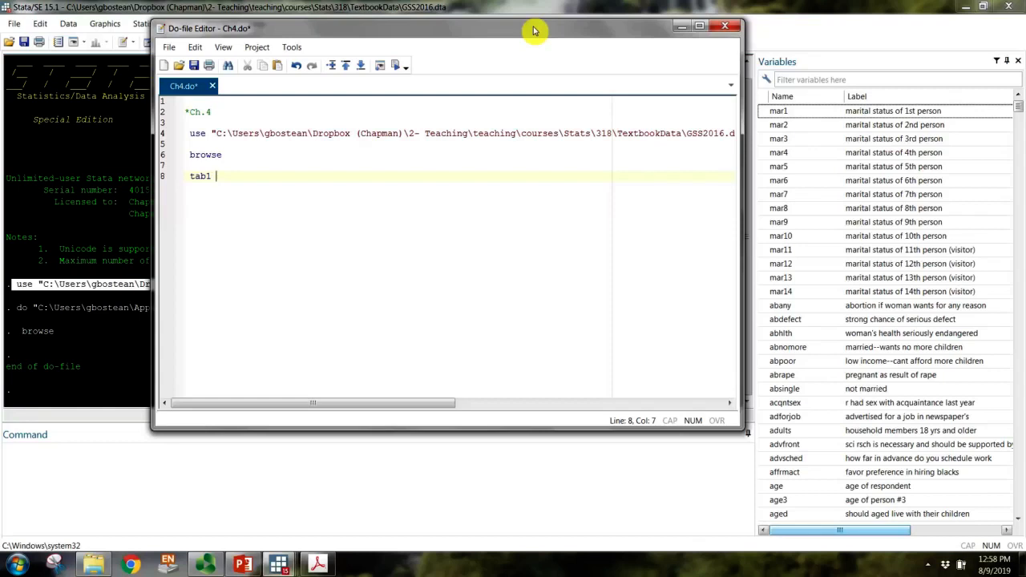
pyautogui.write('tw')
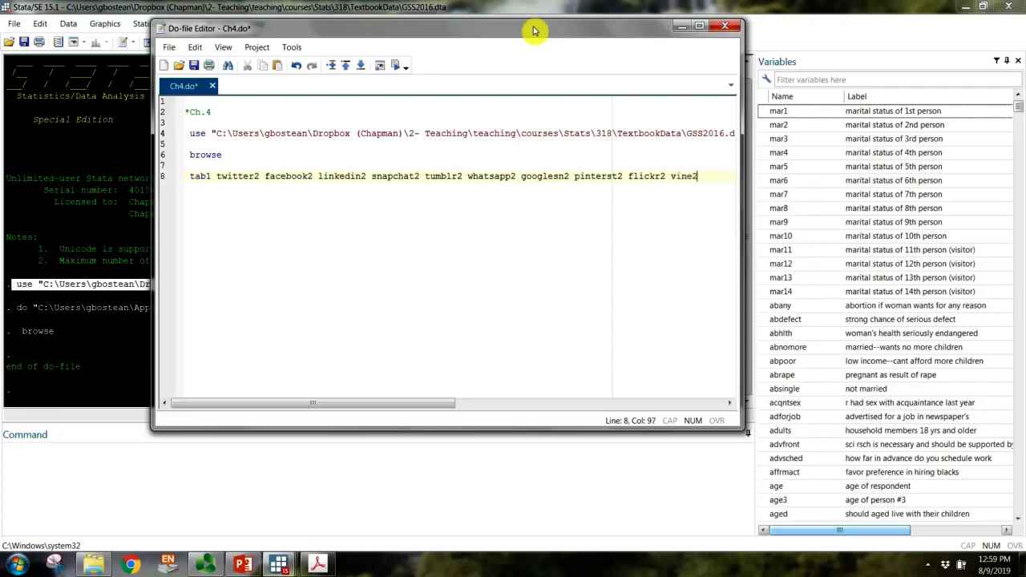
# Step: Append clssmtes2 to the tab1 command on line 8 of Ch4.do, start line 9, and widen the editor to fit the command
pyautogui.write('lssmtes2')
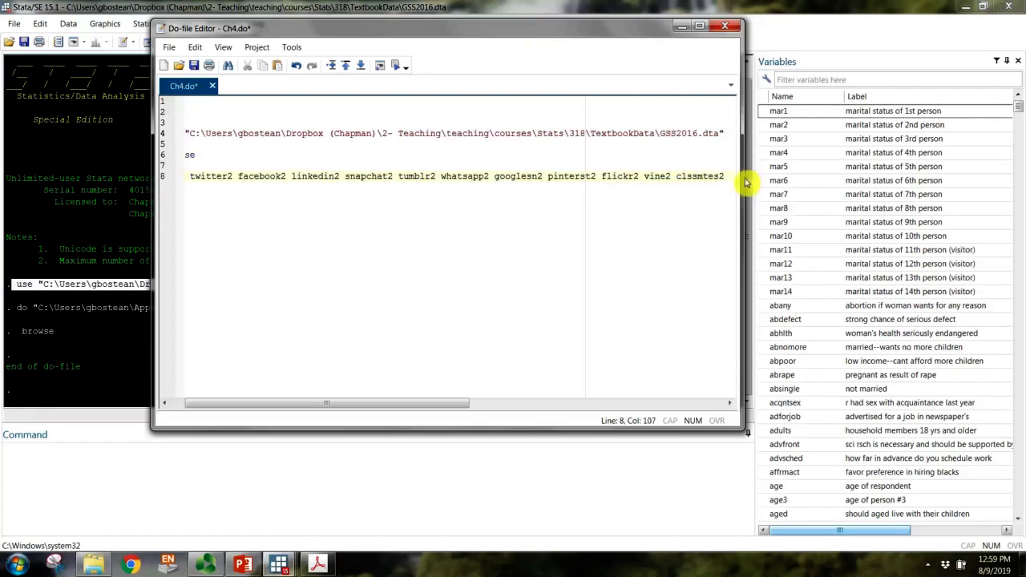
pyautogui.moveTo(745, 183); pyautogui.dragTo(804, 184)
pyautogui.moveTo(485, 403); pyautogui.dragTo(468, 405)
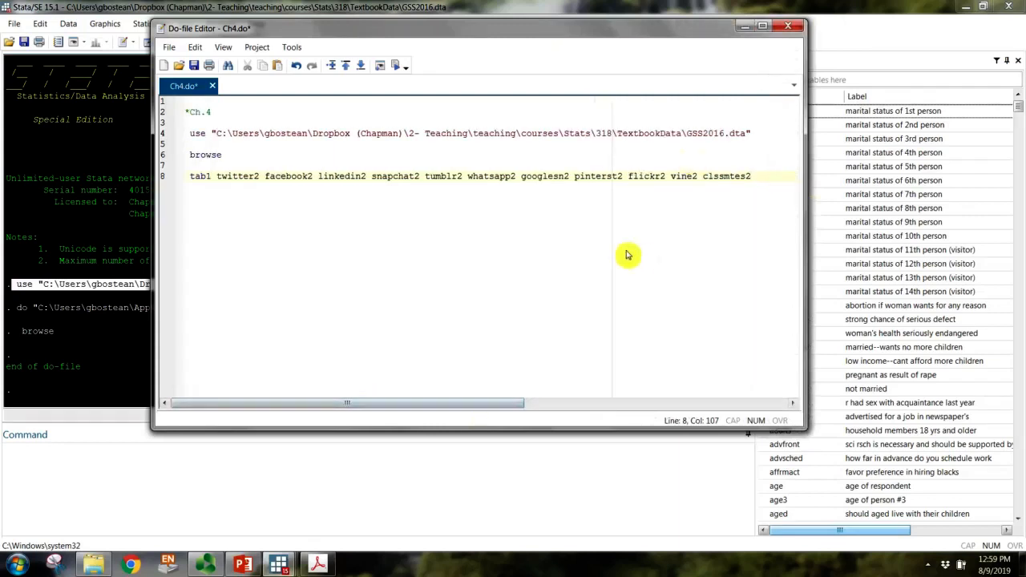
pyautogui.press('Return')
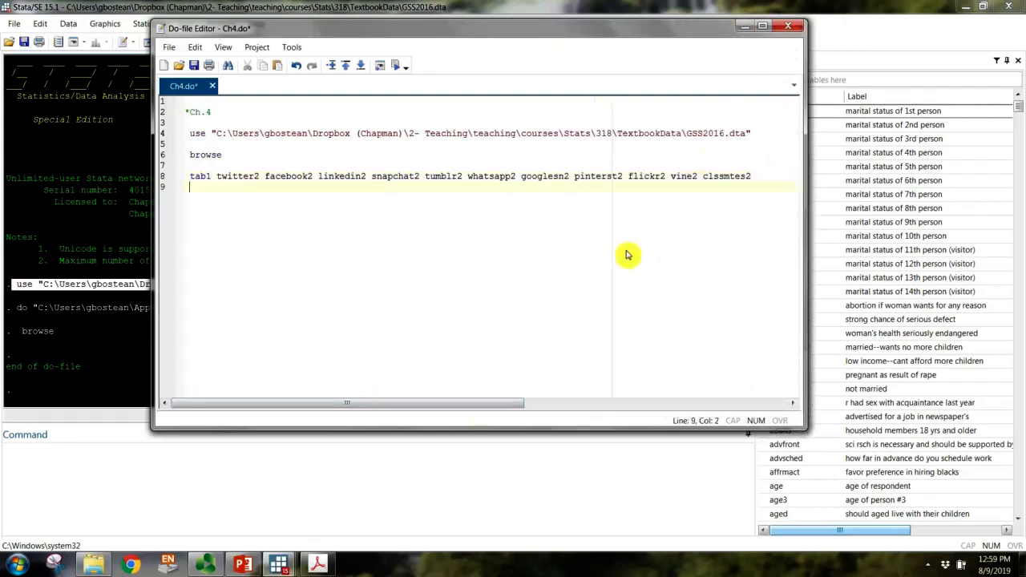
# Step: Run the tab1 command on line 8 of Ch4.do, with the editor window moved and narrowed to uncover the results
pyautogui.doubleClick(201, 177)
pyautogui.moveTo(411, 27); pyautogui.dragTo(564, 48)
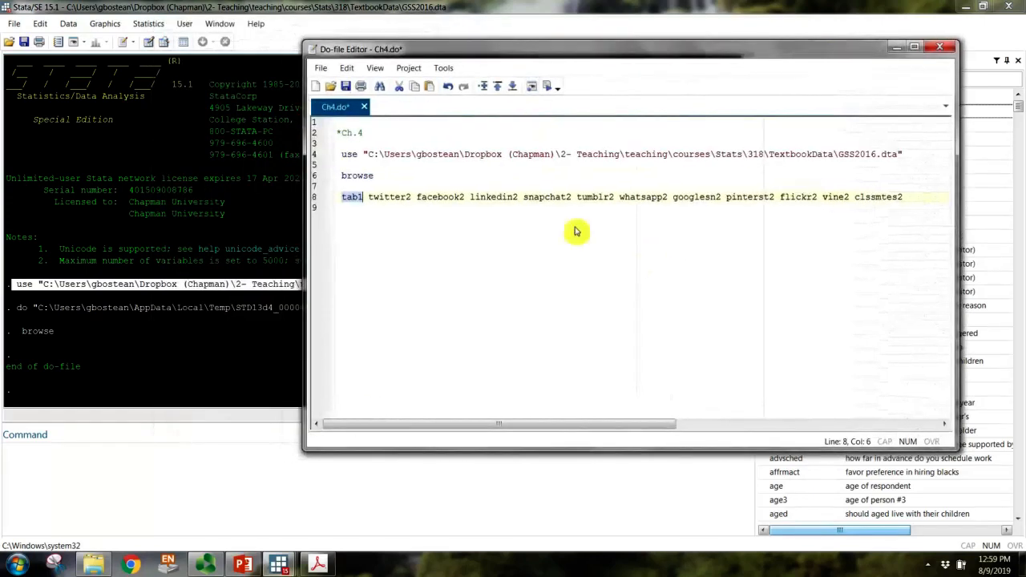
pyautogui.click(547, 86)
pyautogui.moveTo(305, 249); pyautogui.dragTo(347, 249)
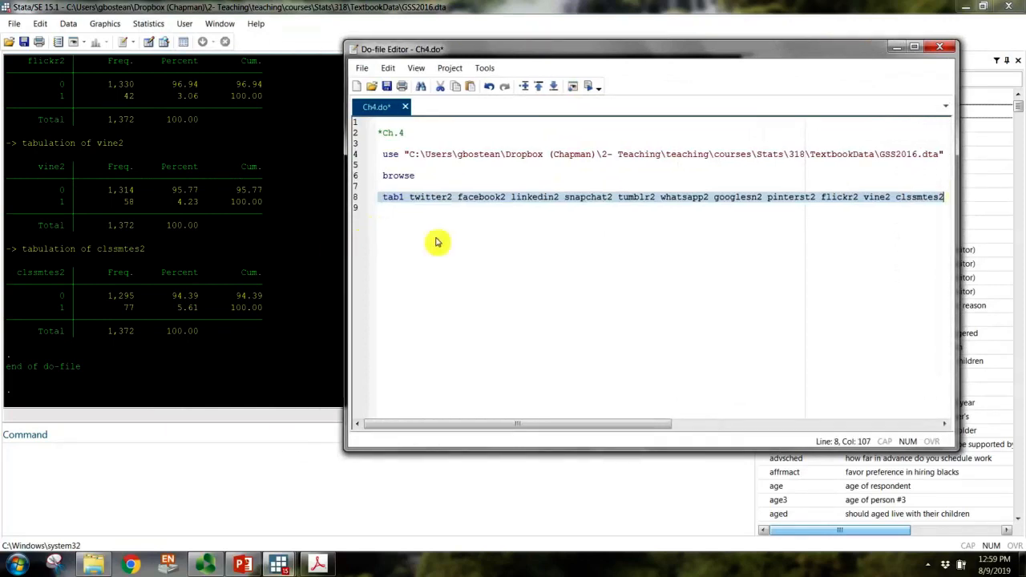
pyautogui.click(399, 219)
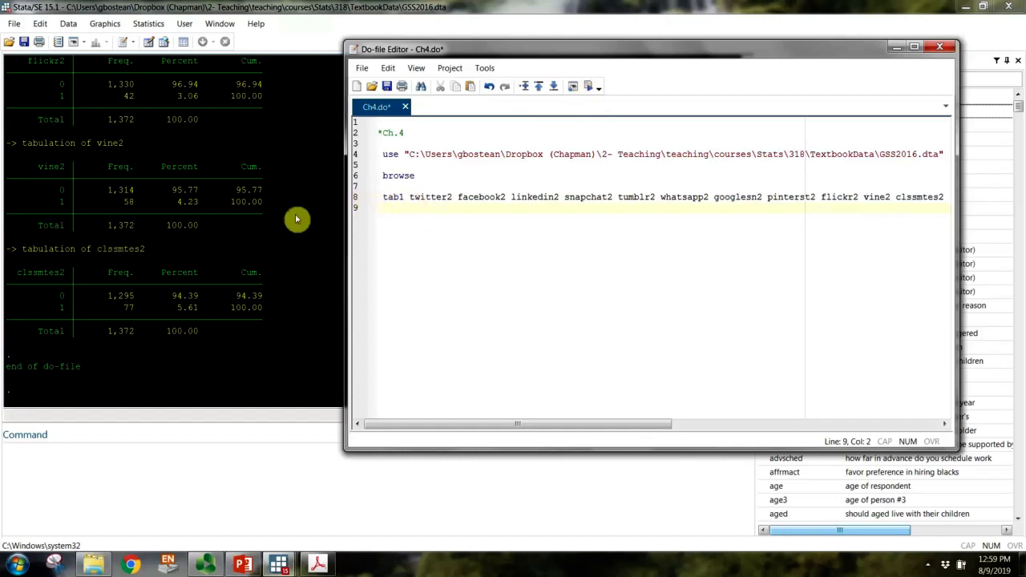
# Step: Review the frequency tables from twitter2 through clssmtes2, comparing the total number of observations in each
pyautogui.click(134, 307)
pyautogui.scroll(20, 131, 307)
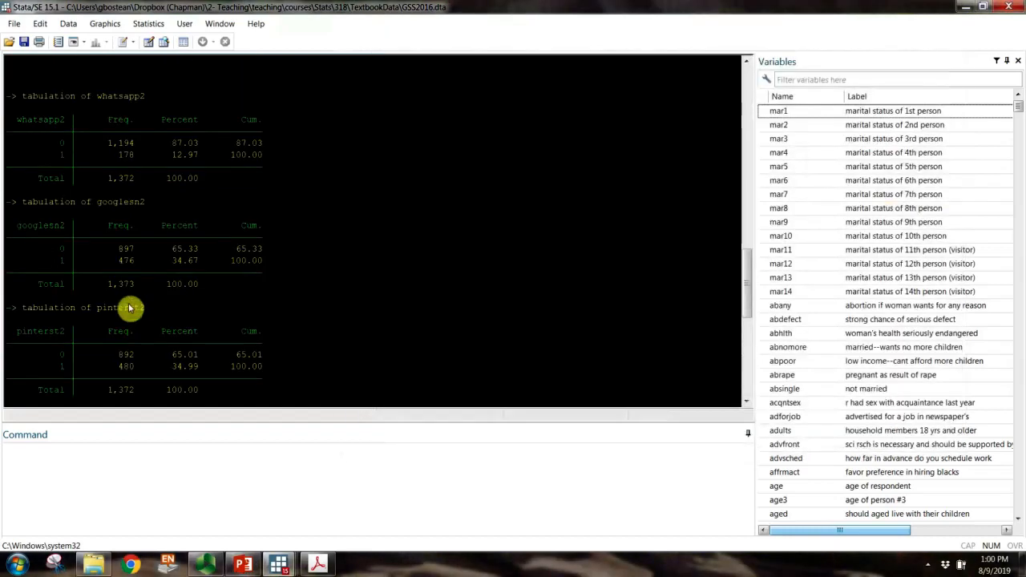
pyautogui.scroll(5, 128, 303)
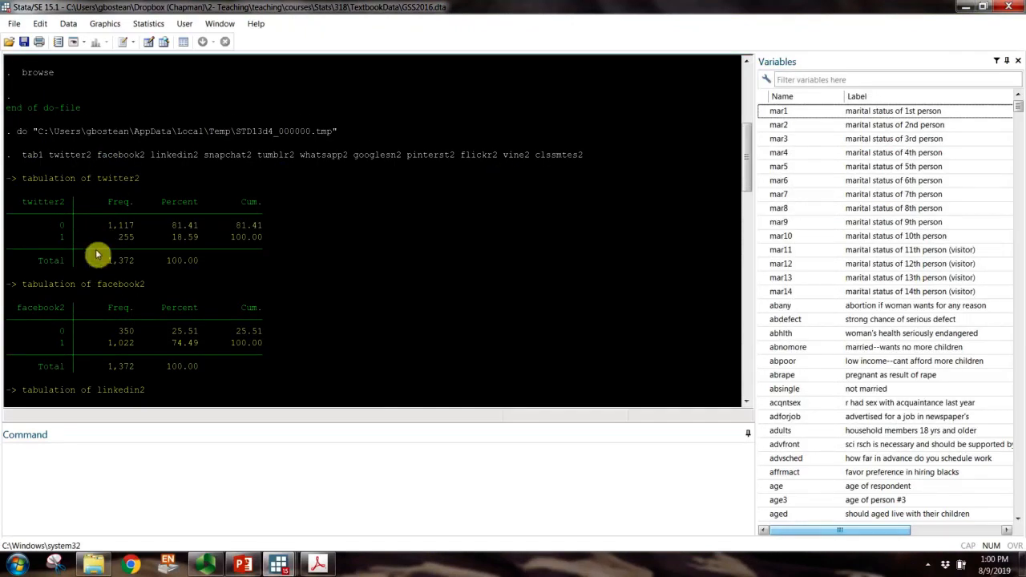
pyautogui.scroll(-7, 95, 256)
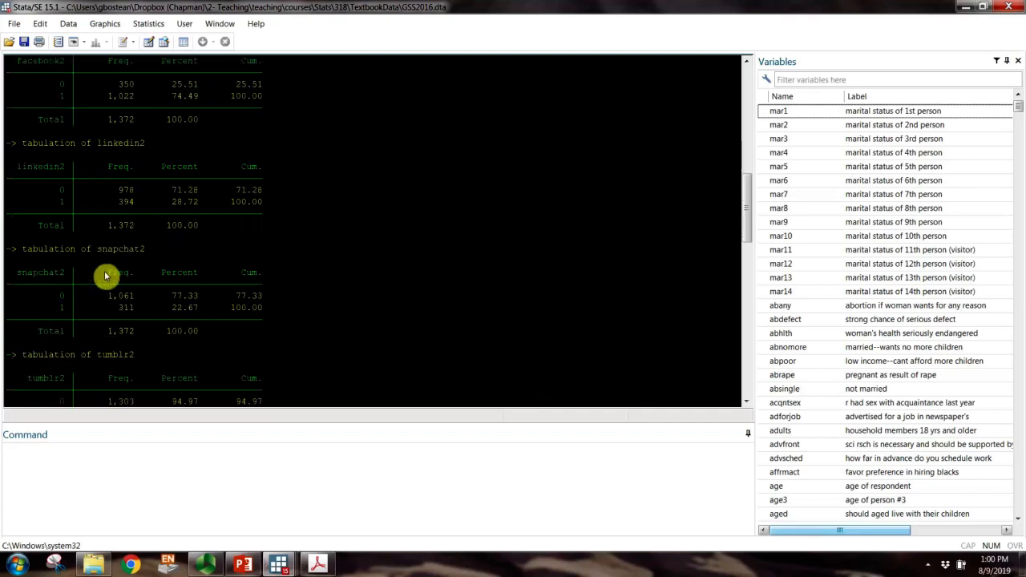
pyautogui.scroll(-7, 104, 275)
pyautogui.moveTo(98, 190); pyautogui.dragTo(150, 191)
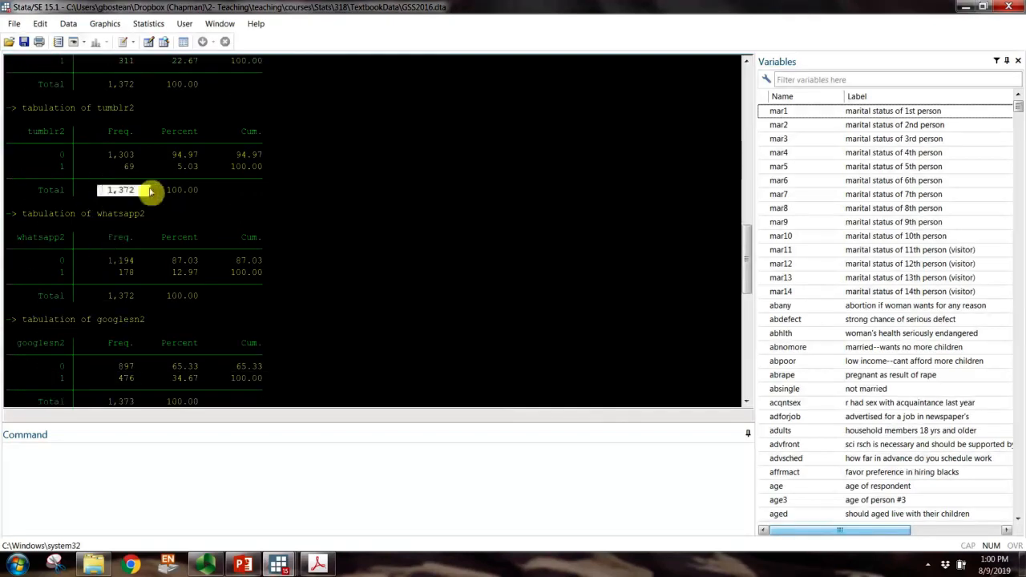
pyautogui.moveTo(99, 296); pyautogui.dragTo(149, 295)
pyautogui.scroll(-3, 144, 305)
pyautogui.scroll(-3, 113, 305)
pyautogui.scroll(-3, 131, 305)
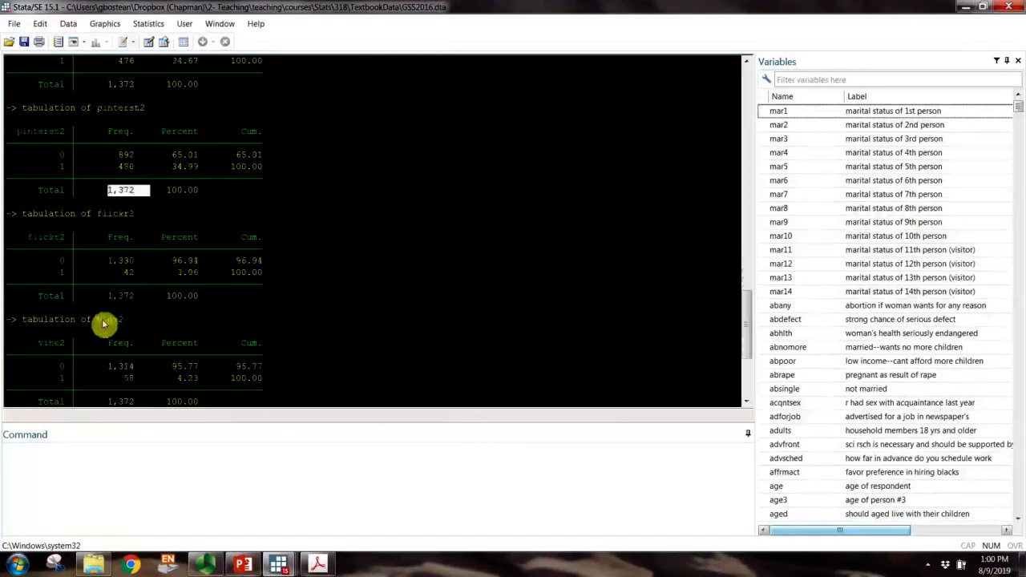
pyautogui.scroll(-5, 99, 305)
pyautogui.moveTo(94, 332); pyautogui.dragTo(165, 332)
pyautogui.scroll(2, 133, 329)
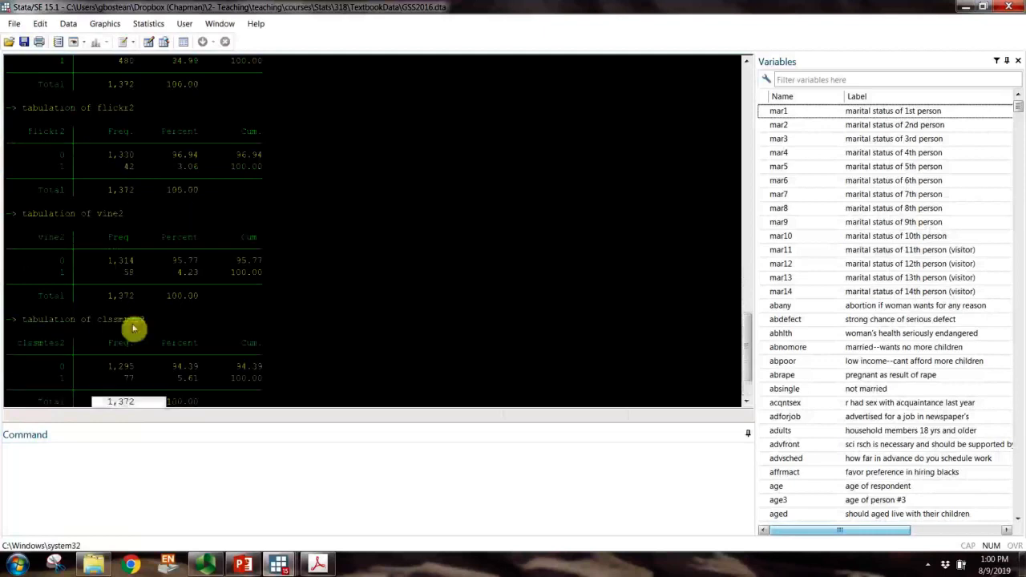
pyautogui.scroll(20, 134, 329)
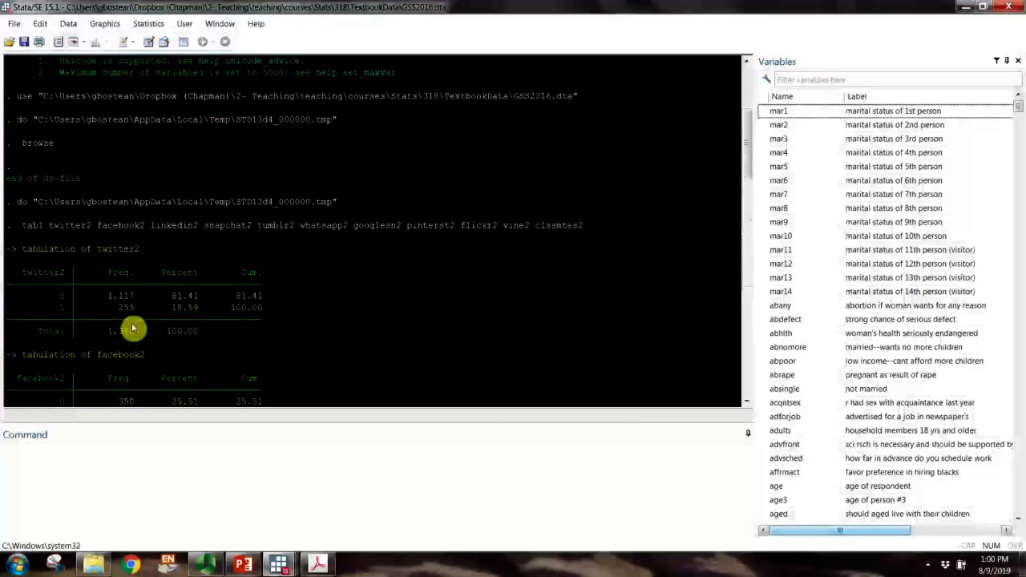
pyautogui.scroll(-2, 132, 329)
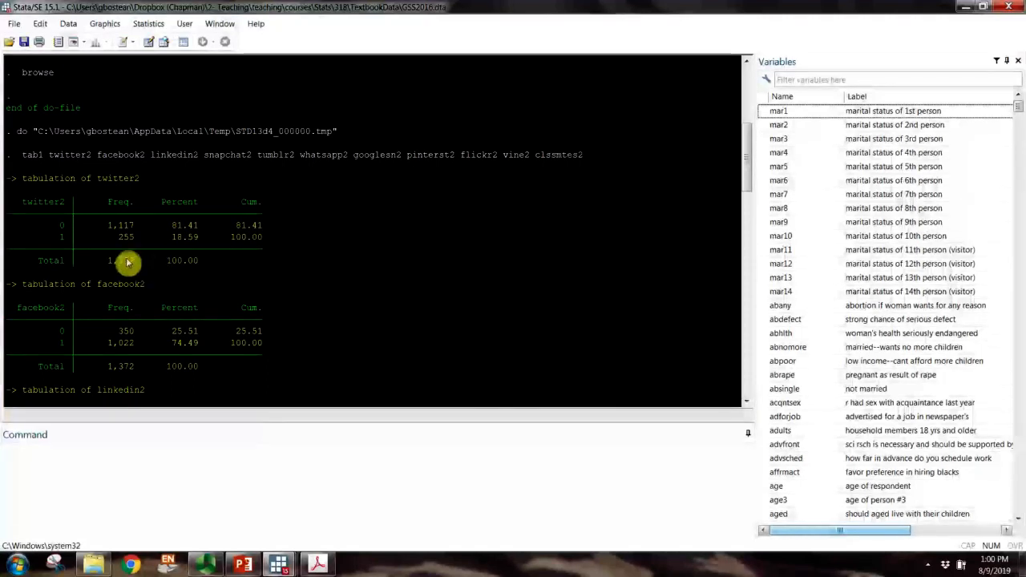
# Step: Examine the rows for values 0 and 1 in the twitter2 frequency table
pyautogui.doubleClick(45, 225)
pyautogui.moveTo(64, 231); pyautogui.dragTo(327, 225)
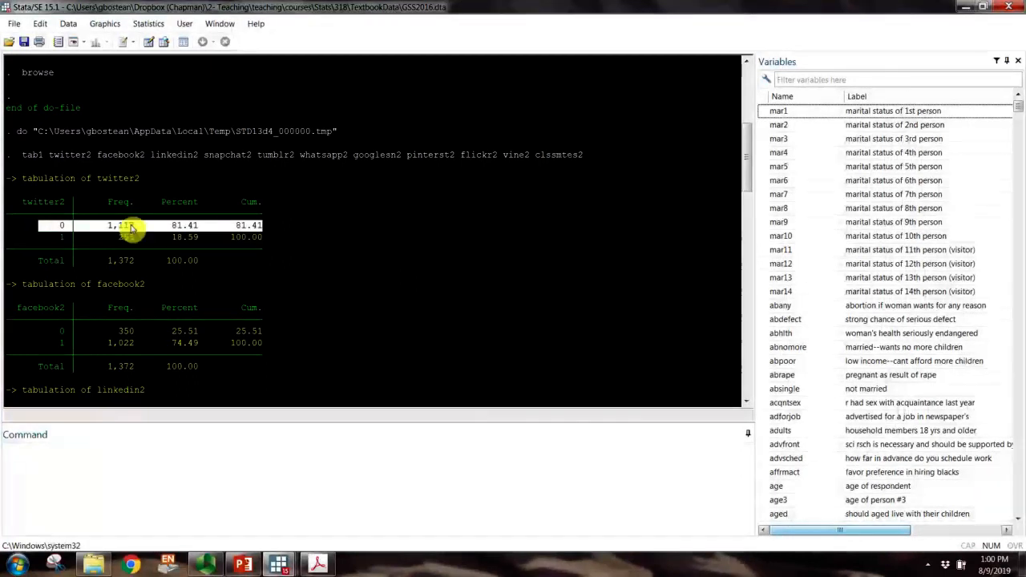
pyautogui.moveTo(40, 241); pyautogui.dragTo(287, 242)
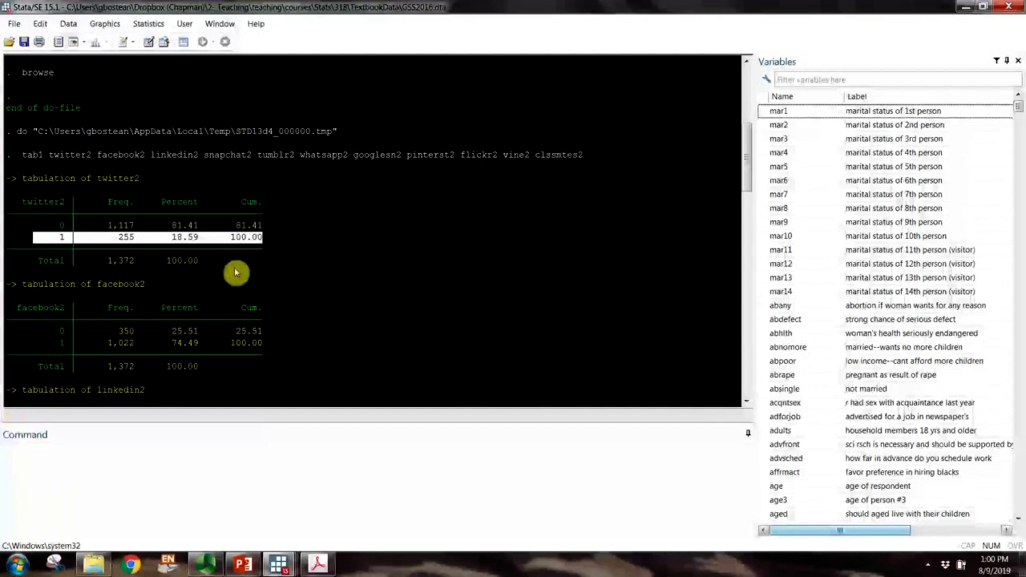
pyautogui.click(80, 252)
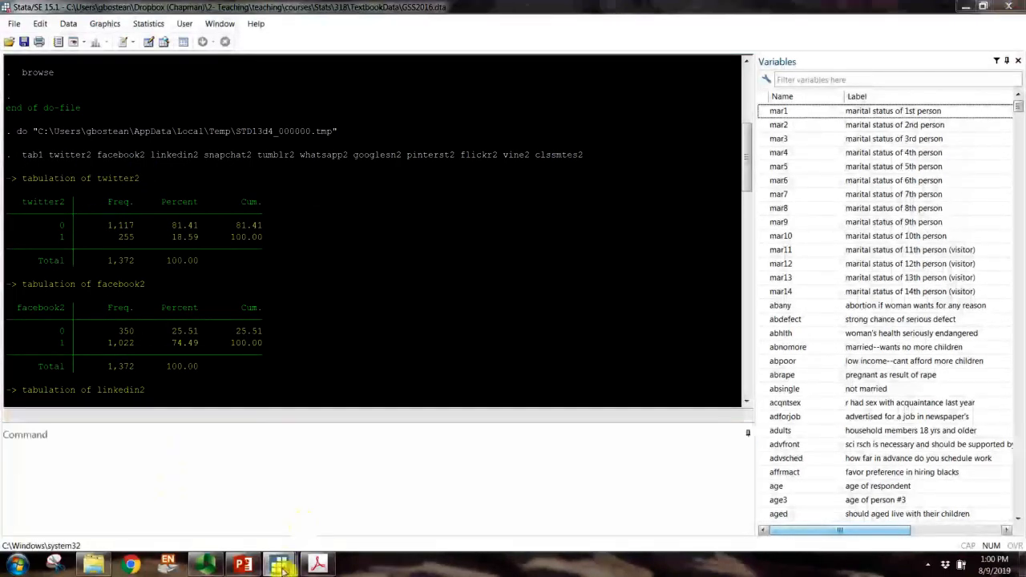
# Step: Copy the tab1 command from line 8 of Ch4.do to line 9 and add the option ", miss" to the copy
pyautogui.moveTo(279, 565)
pyautogui.click(267, 486)
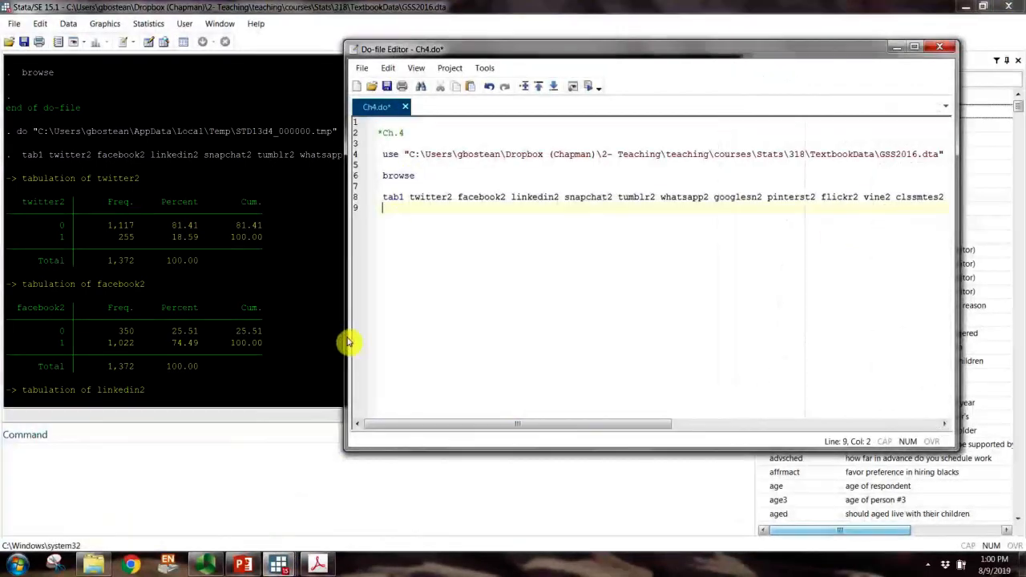
pyautogui.moveTo(348, 344); pyautogui.dragTo(283, 341)
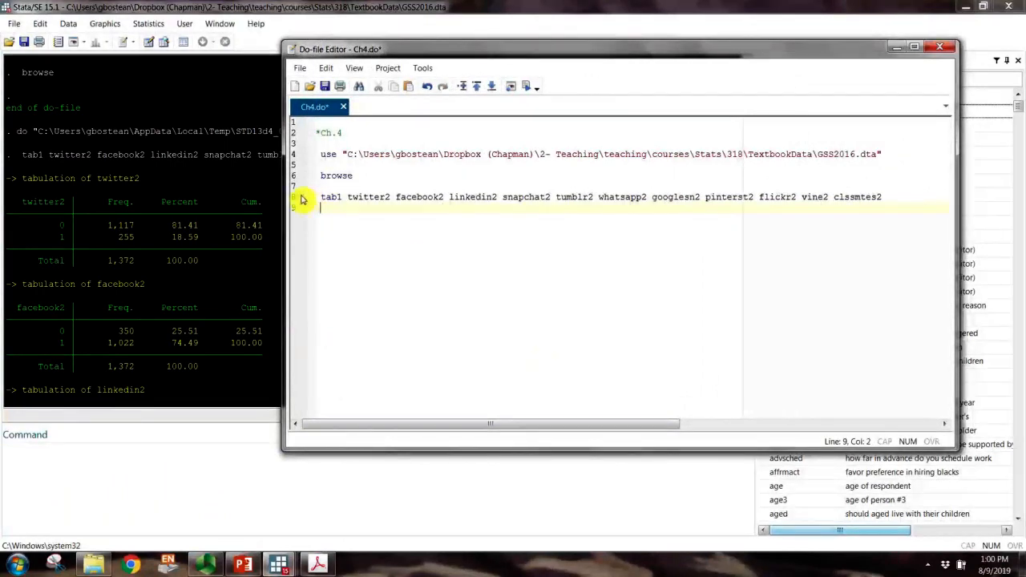
pyautogui.click(293, 200)
pyautogui.hotkey('ctrl', 'c')
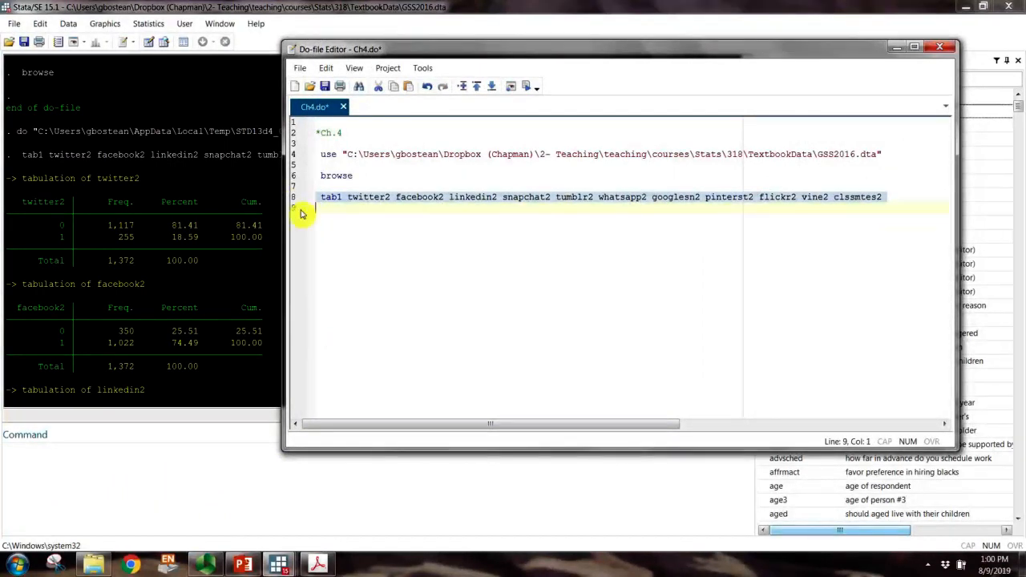
pyautogui.click(328, 218)
pyautogui.hotkey('ctrl', 'v')
pyautogui.click(332, 210)
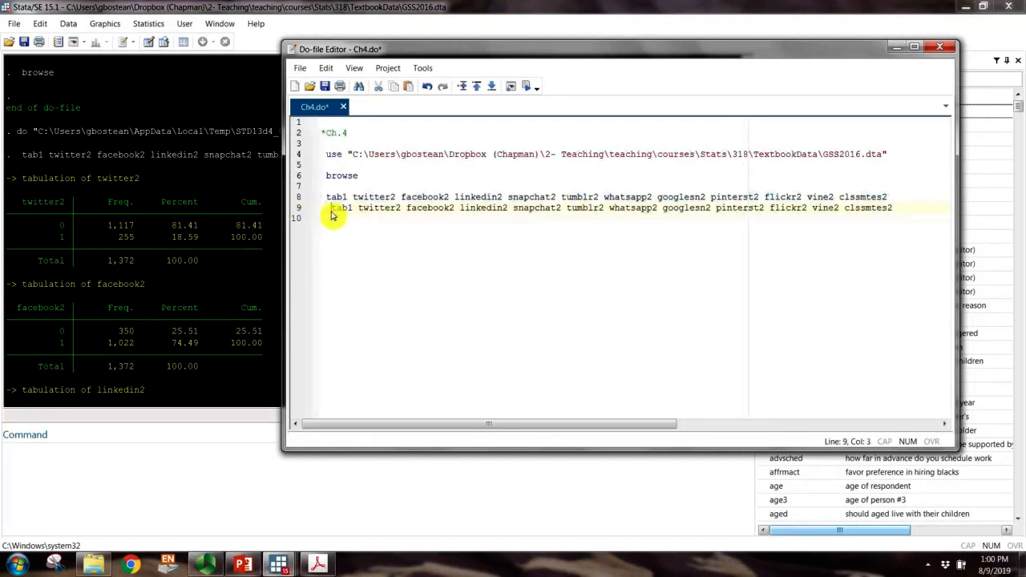
pyautogui.press('BackSpace')
pyautogui.click(895, 209)
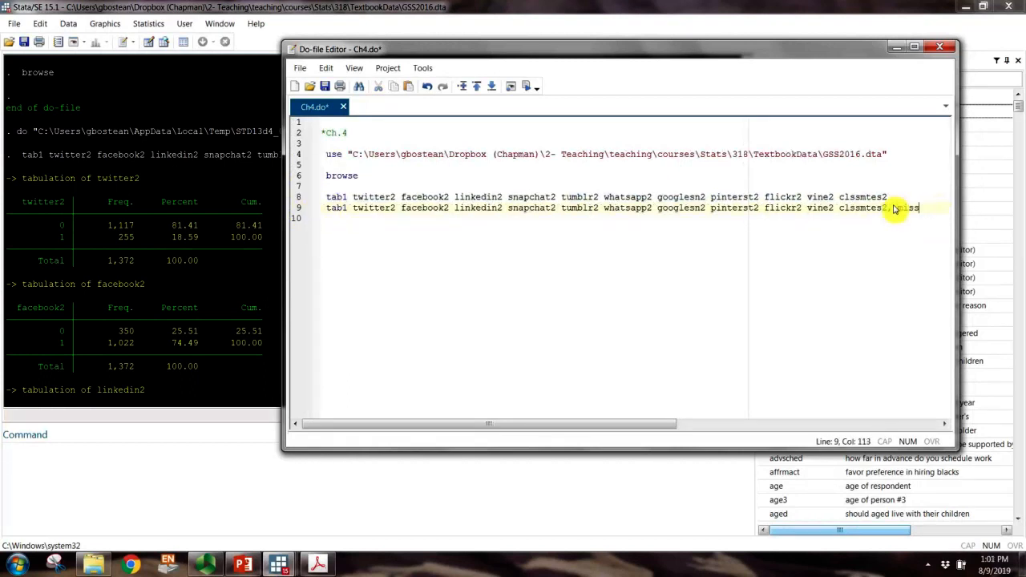
# Step: Run the tab1 command with the miss option on line 9 of Ch4.do
pyautogui.doubleClick(336, 208)
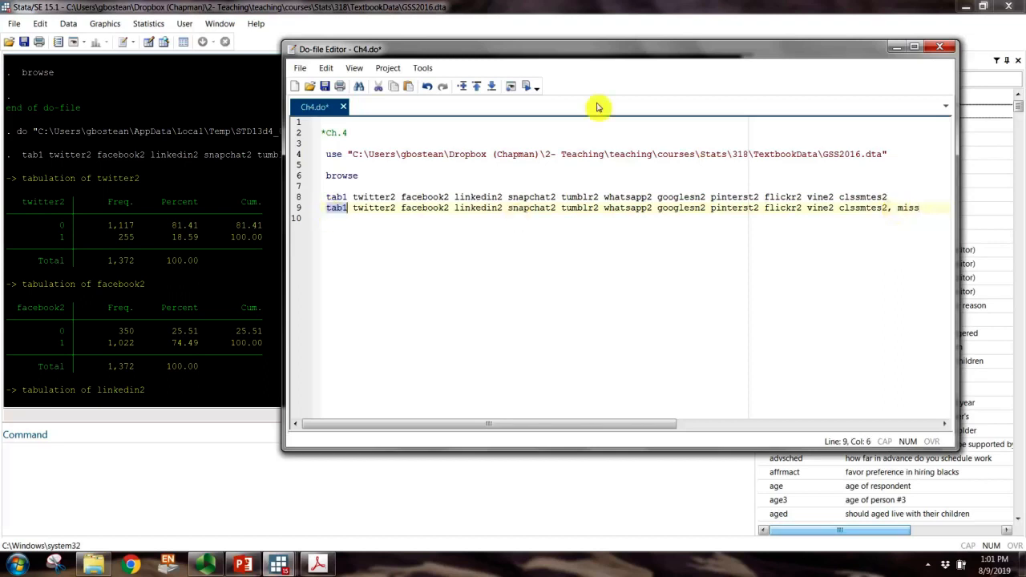
pyautogui.click(530, 90)
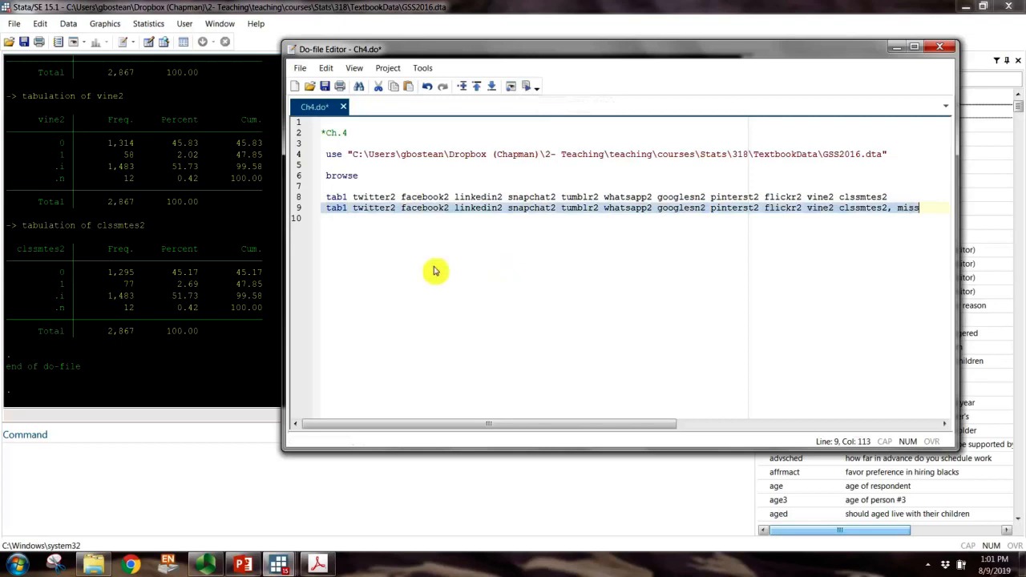
pyautogui.click(372, 267)
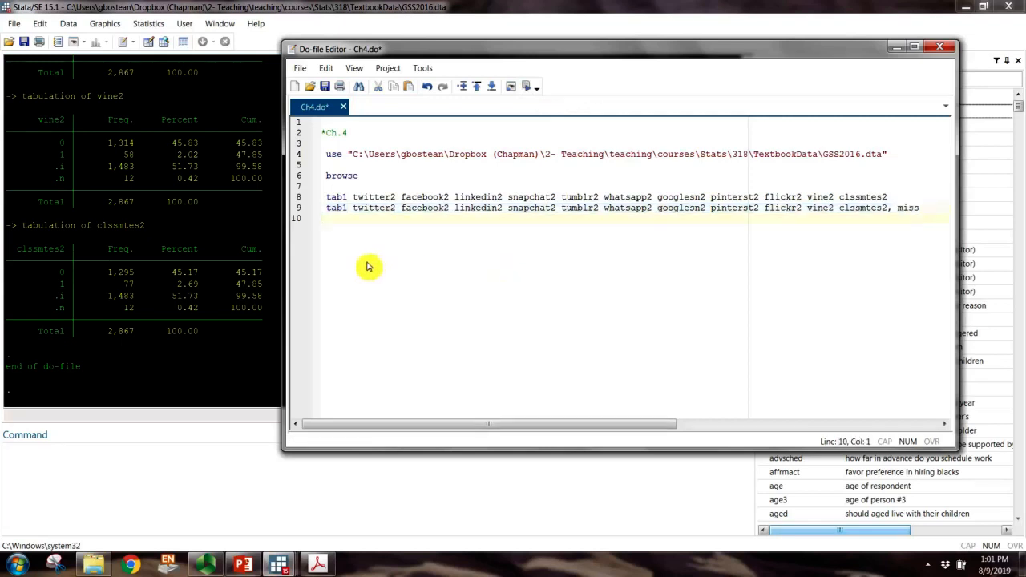
# Step: Examine the missing-value categories .i and .n in the new frequency tables, starting with twitter2
pyautogui.click(110, 229)
pyautogui.scroll(10, 89, 234)
pyautogui.scroll(-10, 88, 238)
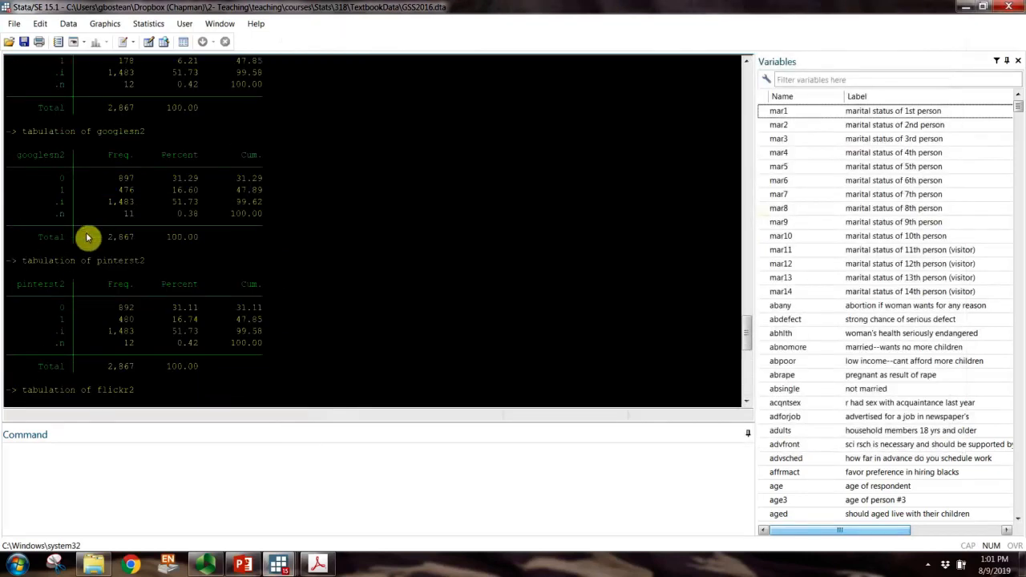
pyautogui.scroll(8, 88, 241)
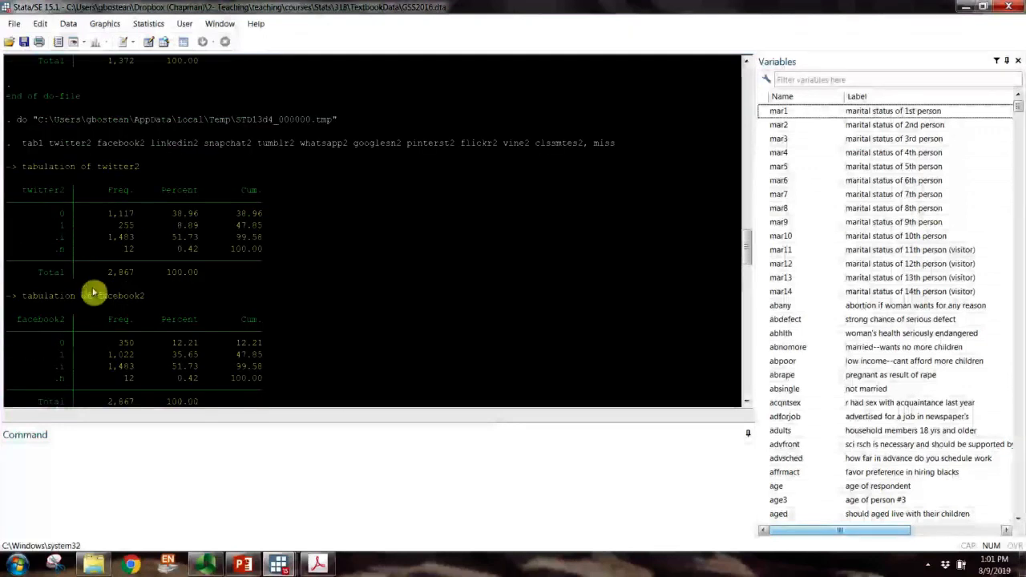
pyautogui.scroll(-1, 86, 283)
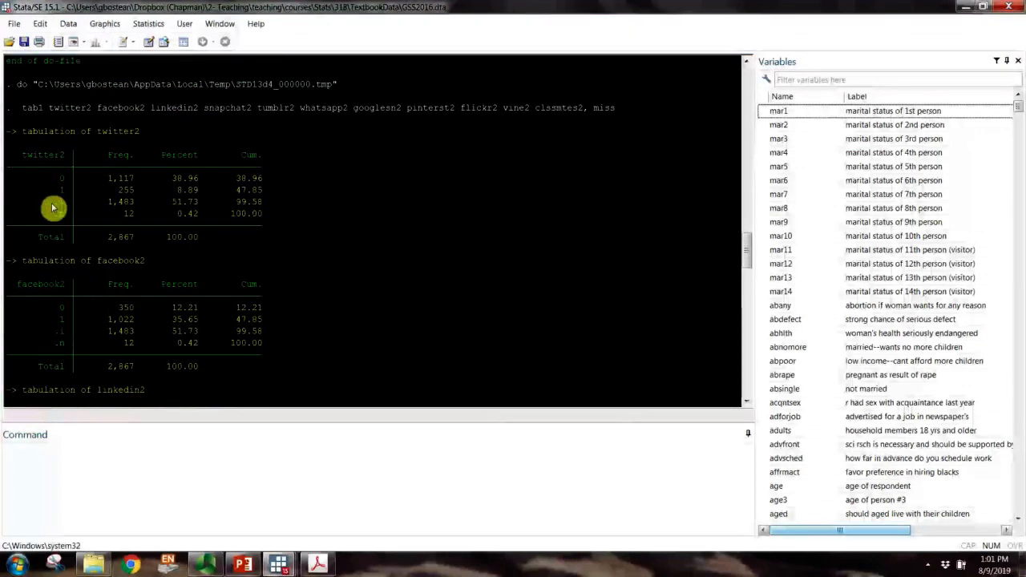
pyautogui.moveTo(50, 203); pyautogui.dragTo(69, 214)
pyautogui.scroll(-5, 42, 319)
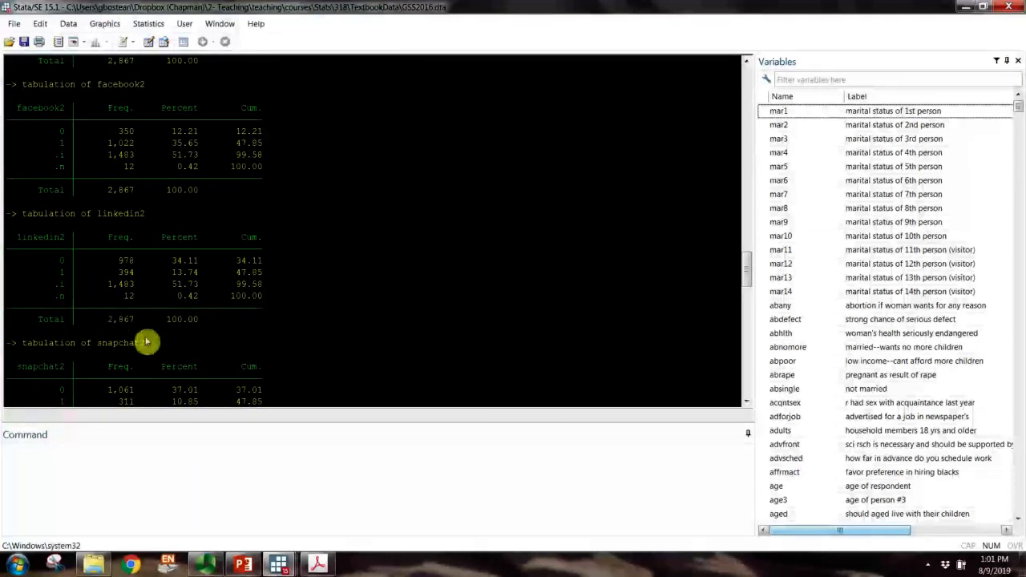
pyautogui.scroll(4, 105, 325)
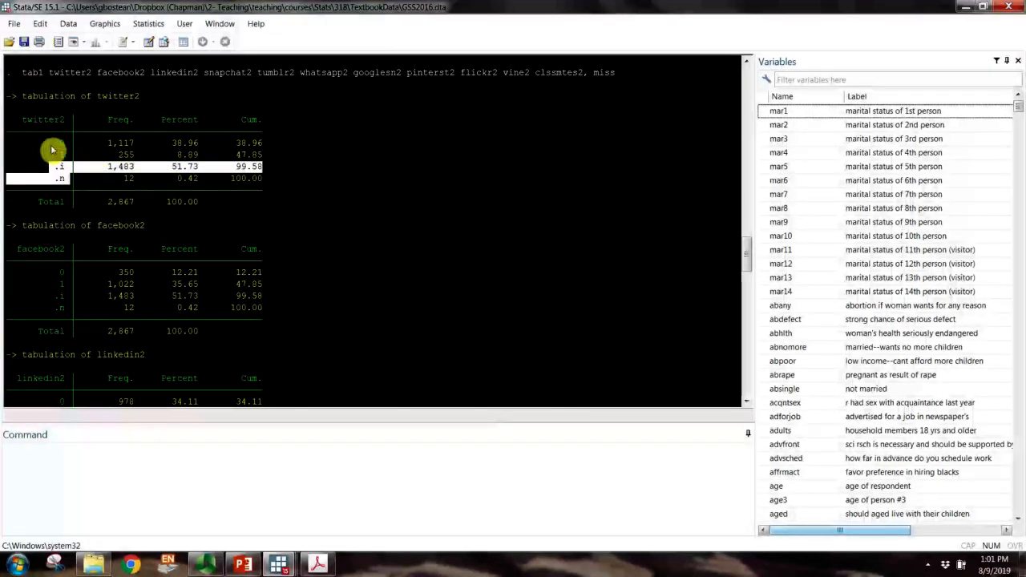
# Step: Compare the total, the valid rows 0 and 1, and the missing rows in the twitter2 table
pyautogui.moveTo(96, 189); pyautogui.dragTo(138, 206)
pyautogui.click(134, 205)
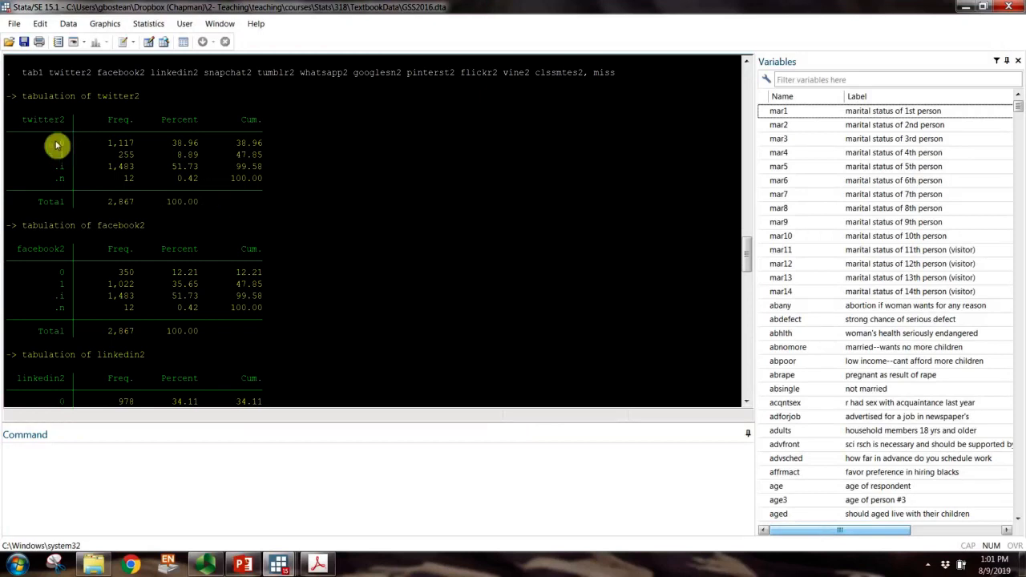
pyautogui.moveTo(56, 145); pyautogui.dragTo(268, 155)
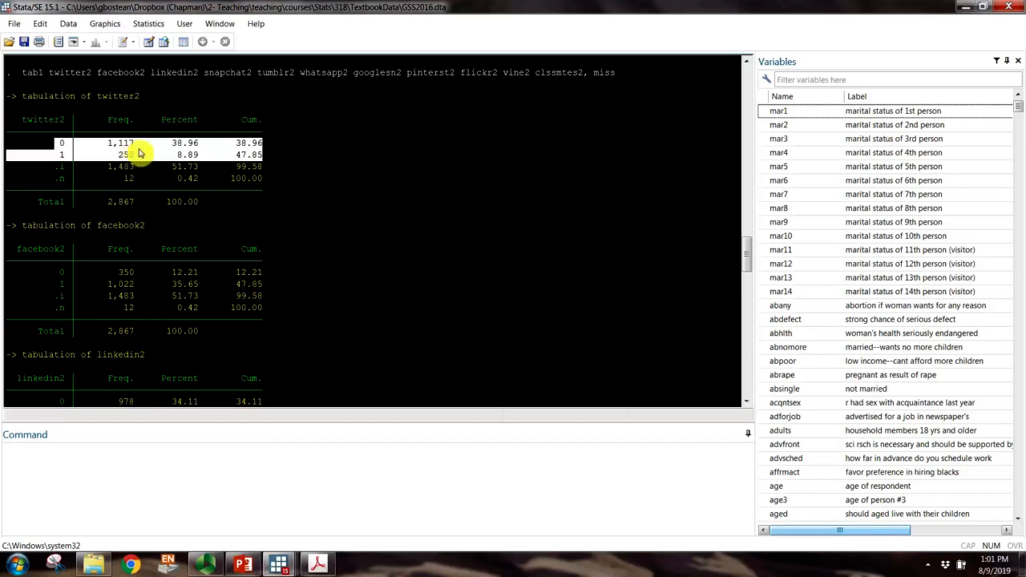
pyautogui.click(107, 201)
pyautogui.moveTo(49, 170); pyautogui.dragTo(240, 210)
pyautogui.click(240, 210)
# Step: Look through the remaining frequency tables that include missing values, and return to Ch4.do
pyautogui.scroll(-10, 115, 284)
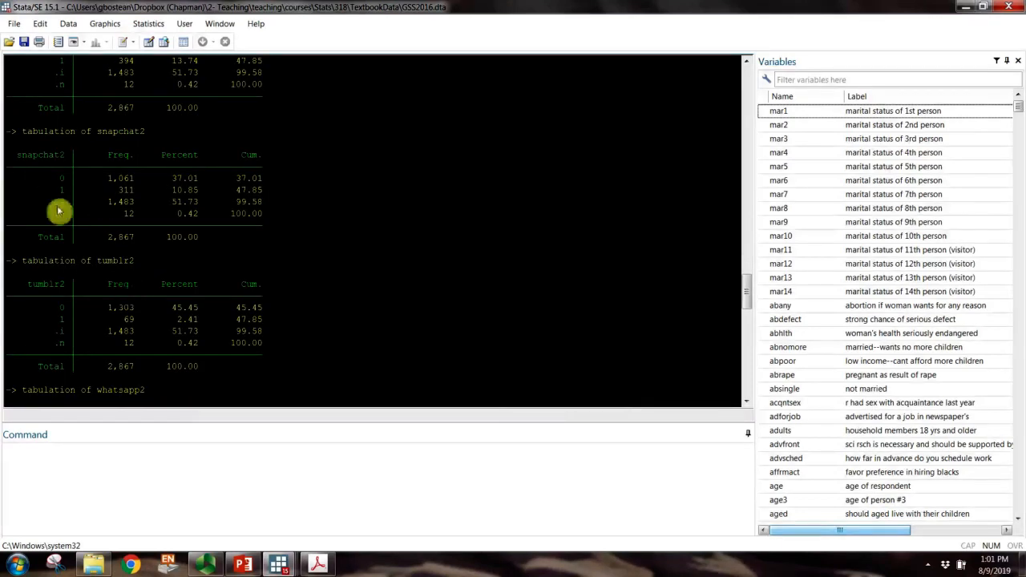
pyautogui.scroll(-12, 75, 294)
pyautogui.scroll(20, 74, 295)
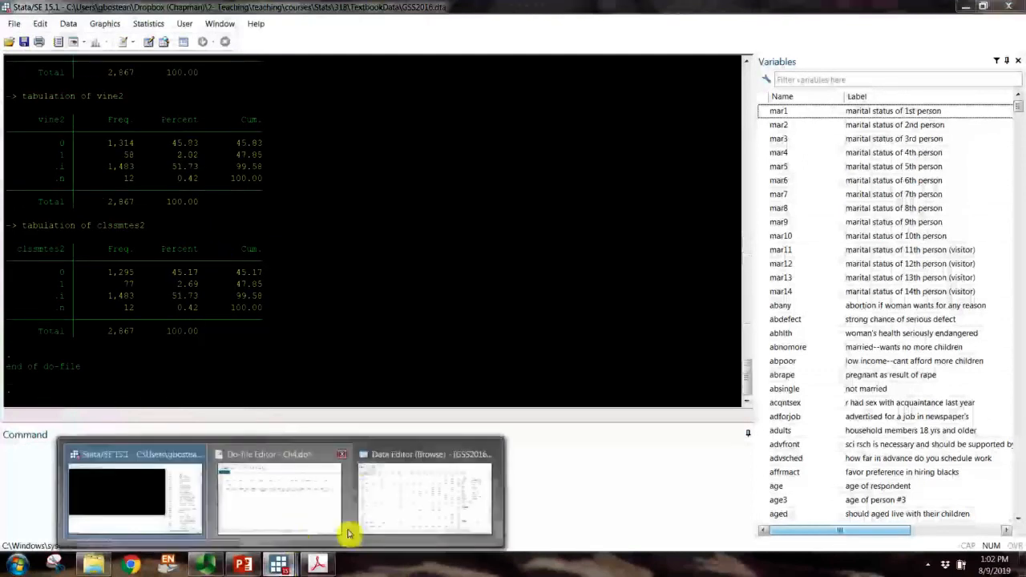
pyautogui.click(350, 469)
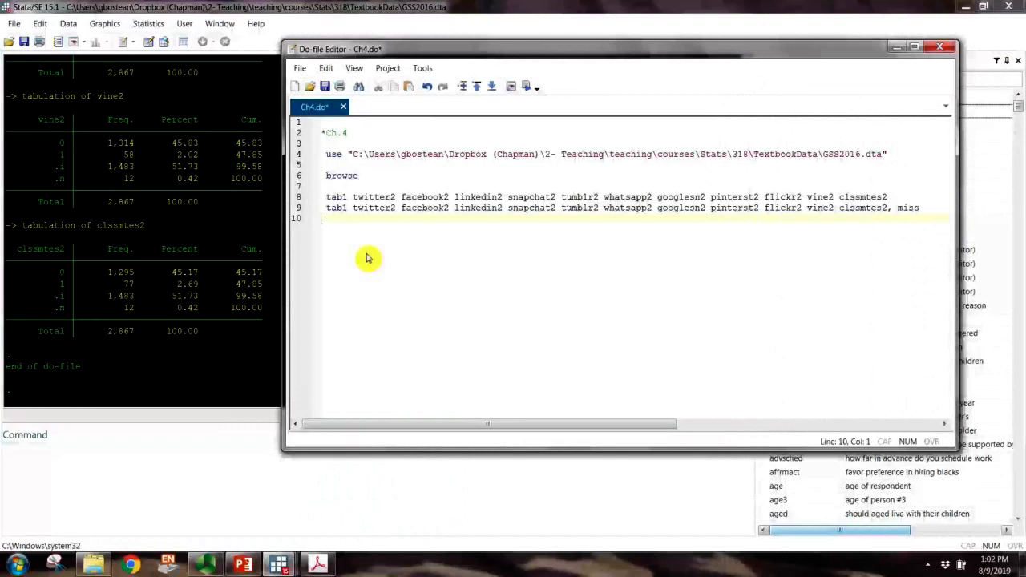
# Step: On line 12 of Ch4.do, begin an egen command that generates socmedia with the rowtotal function
pyautogui.press('Return')
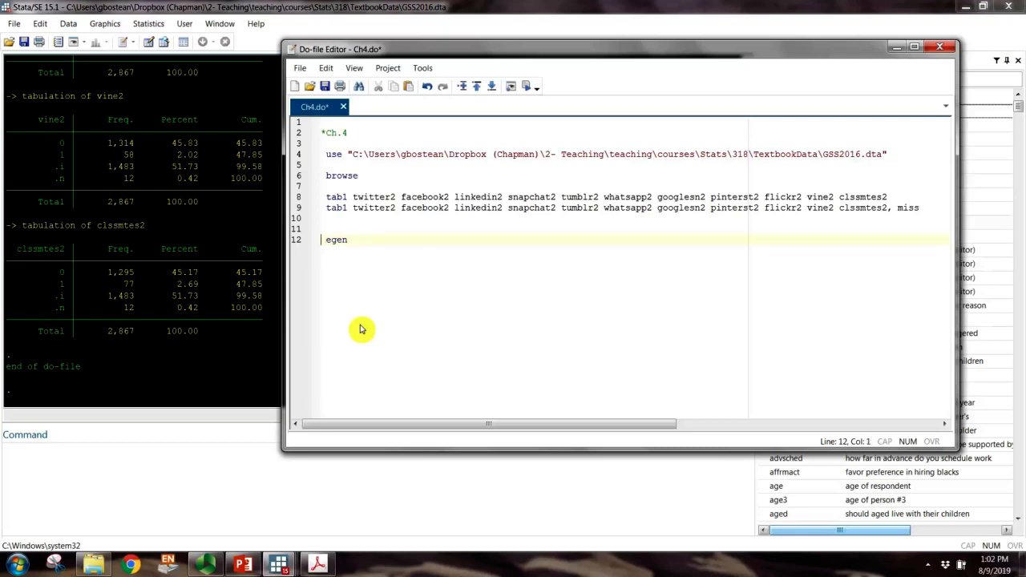
pyautogui.press('Delete')
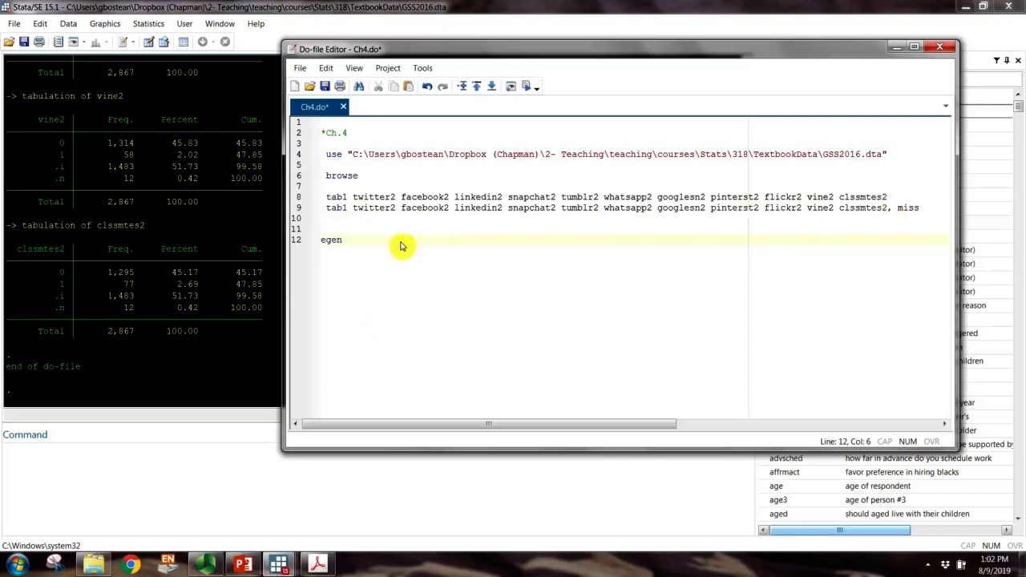
pyautogui.write('soc')
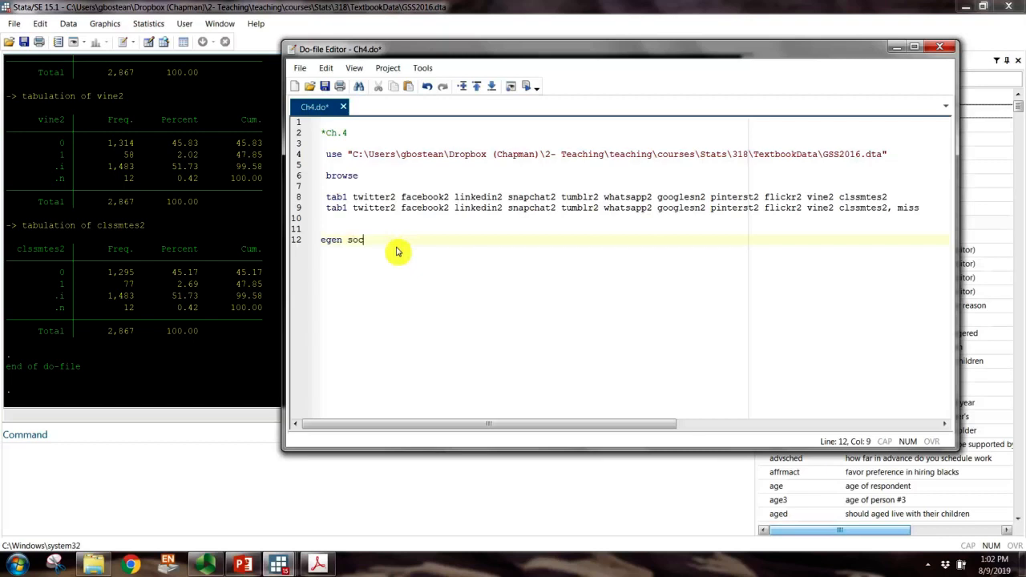
pyautogui.write('media=row')
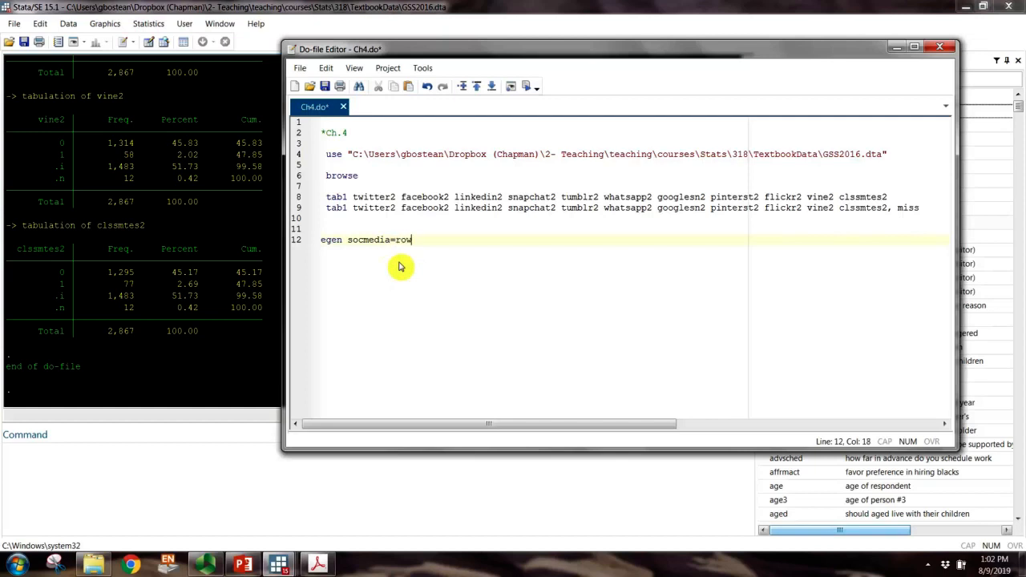
pyautogui.write('total(')
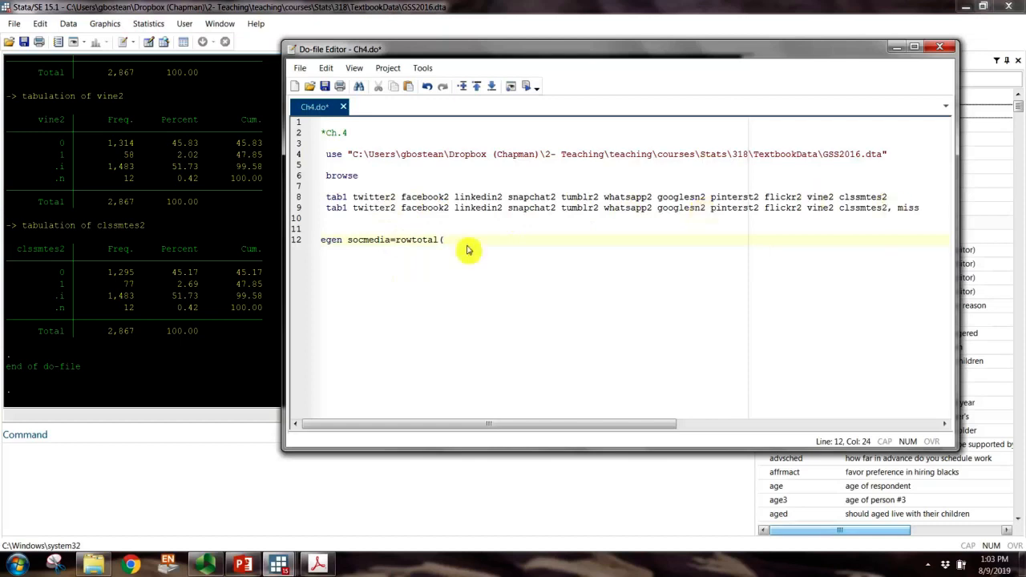
# Step: Copy the variable list twitter2 through clssmtes2 from line 9 into the rowtotal parentheses and add the miss option
pyautogui.moveTo(352, 208); pyautogui.dragTo(887, 207)
pyautogui.hotkey('ctrl', 'c')
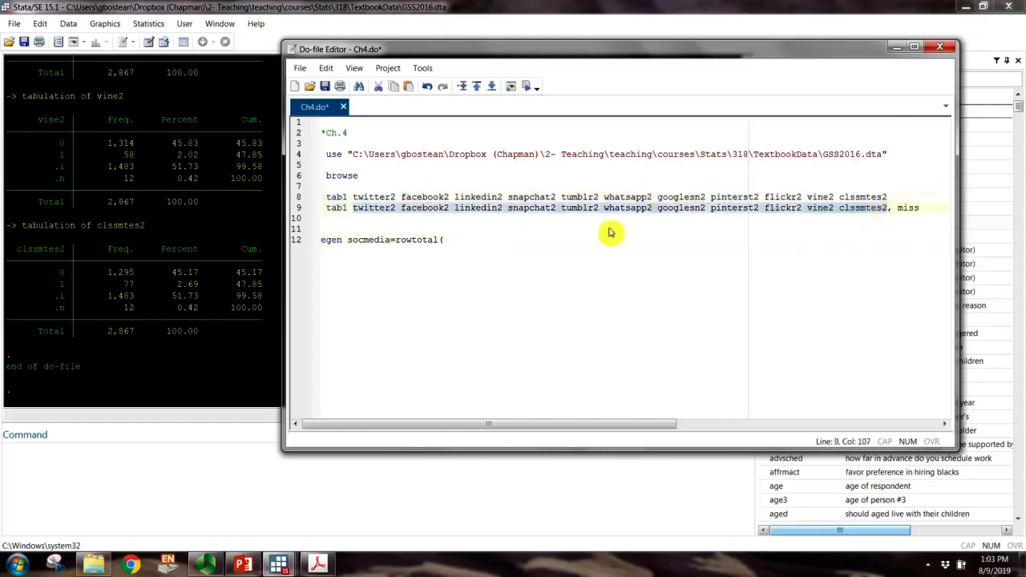
pyautogui.click(458, 241)
pyautogui.hotkey('ctrl', 'v')
pyautogui.write(')')
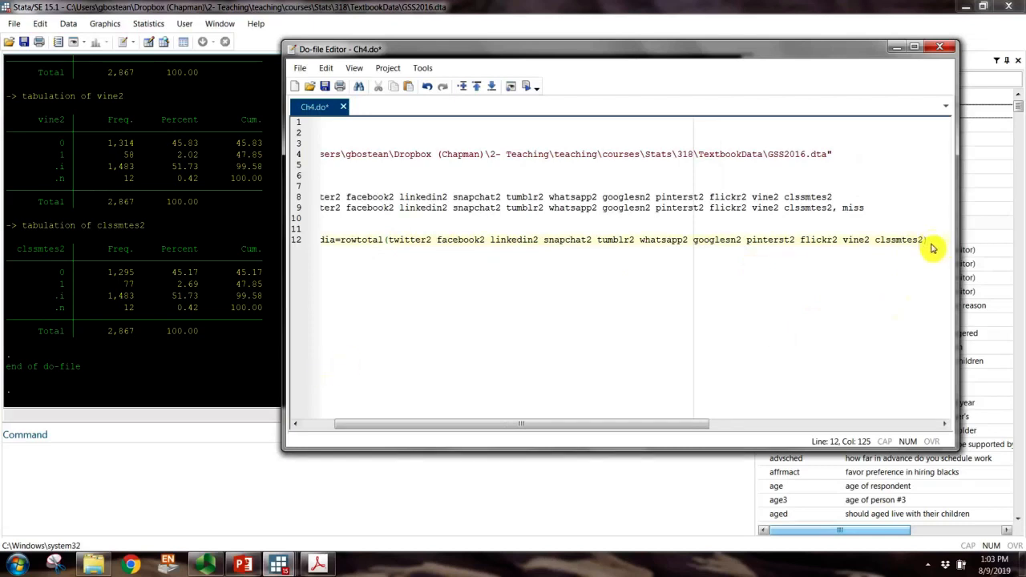
pyautogui.write('ss')
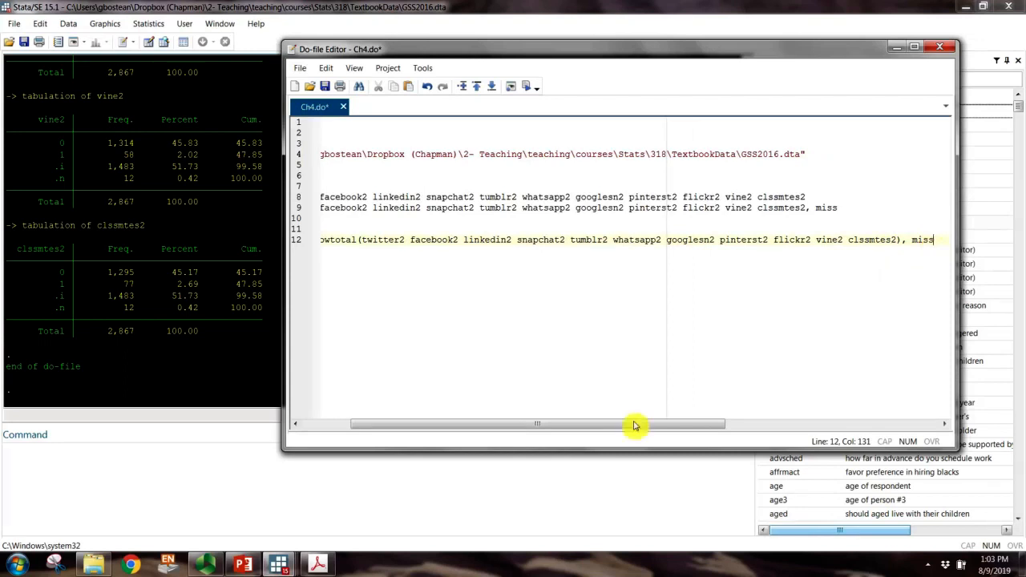
# Step: Run the egen socmedia command on line 12 of Ch4.do
pyautogui.moveTo(633, 425); pyautogui.dragTo(580, 425)
pyautogui.doubleClick(329, 240)
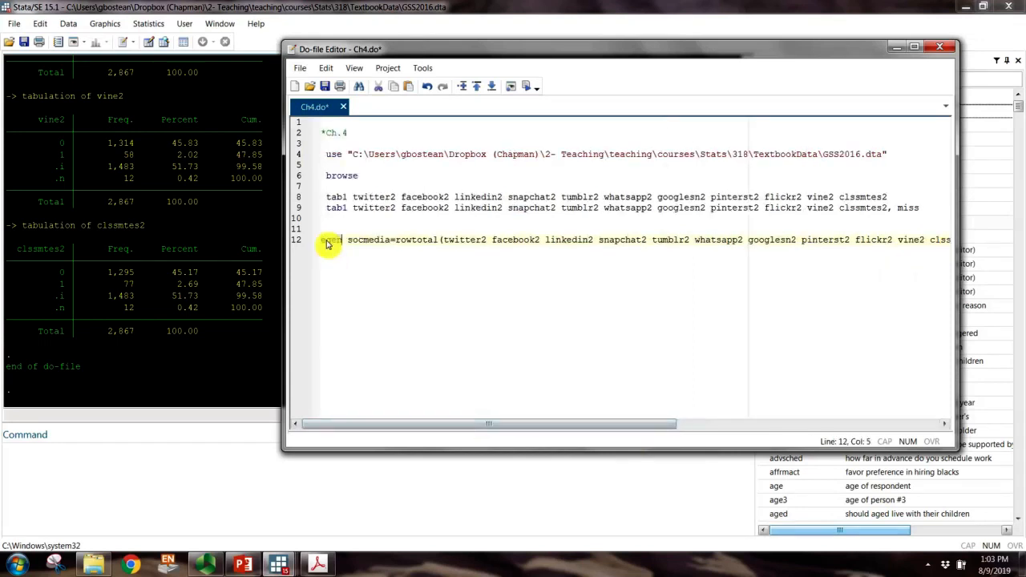
pyautogui.click(530, 92)
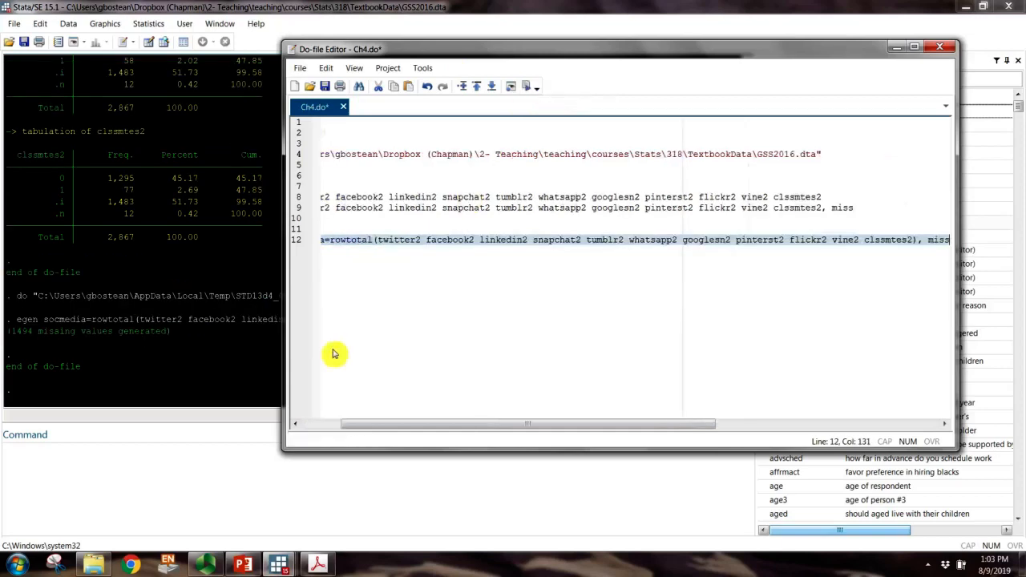
pyautogui.moveTo(355, 420); pyautogui.dragTo(286, 420)
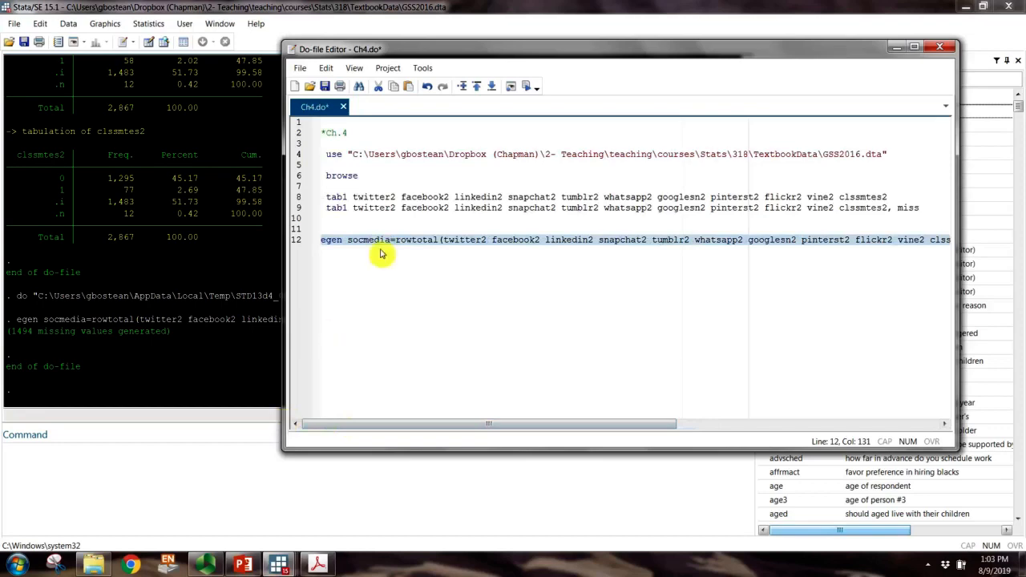
# Step: Add the command tab socmedia on line 13 of Ch4.do and run only that line
pyautogui.click(337, 264)
pyautogui.moveTo(399, 425); pyautogui.dragTo(362, 426)
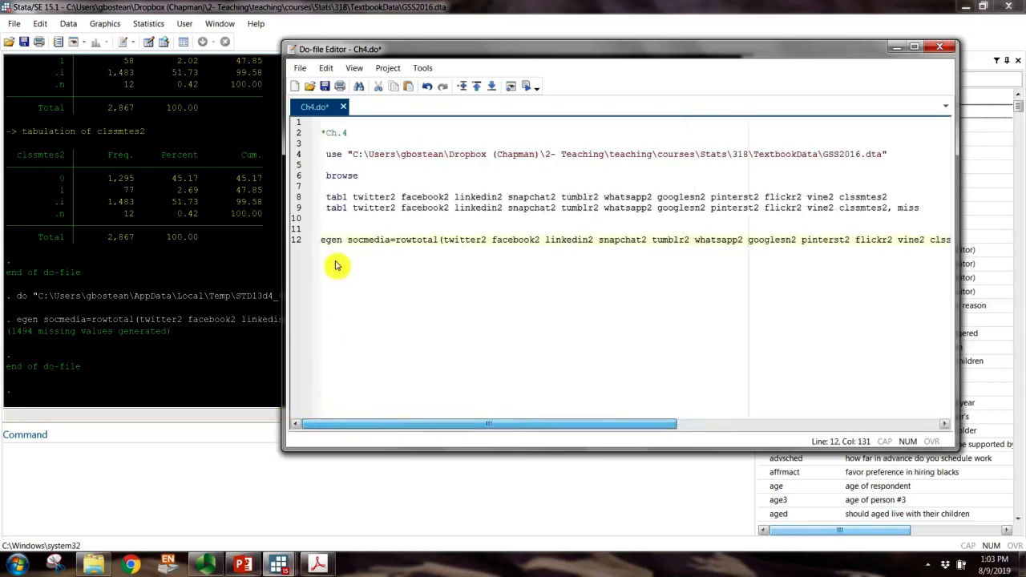
pyautogui.click(337, 263)
pyautogui.press('Return')
pyautogui.write('tab')
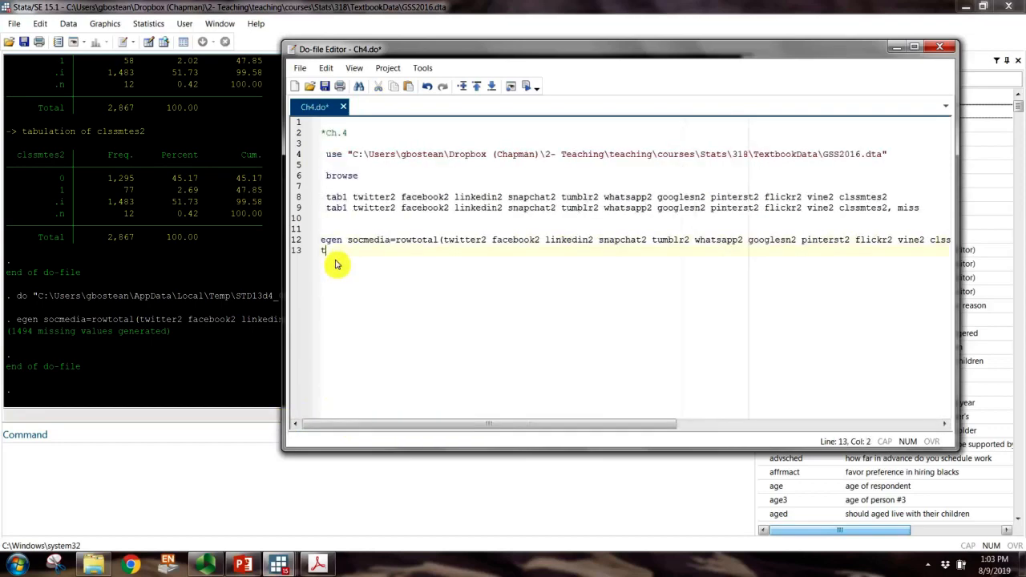
pyautogui.doubleClick(372, 241)
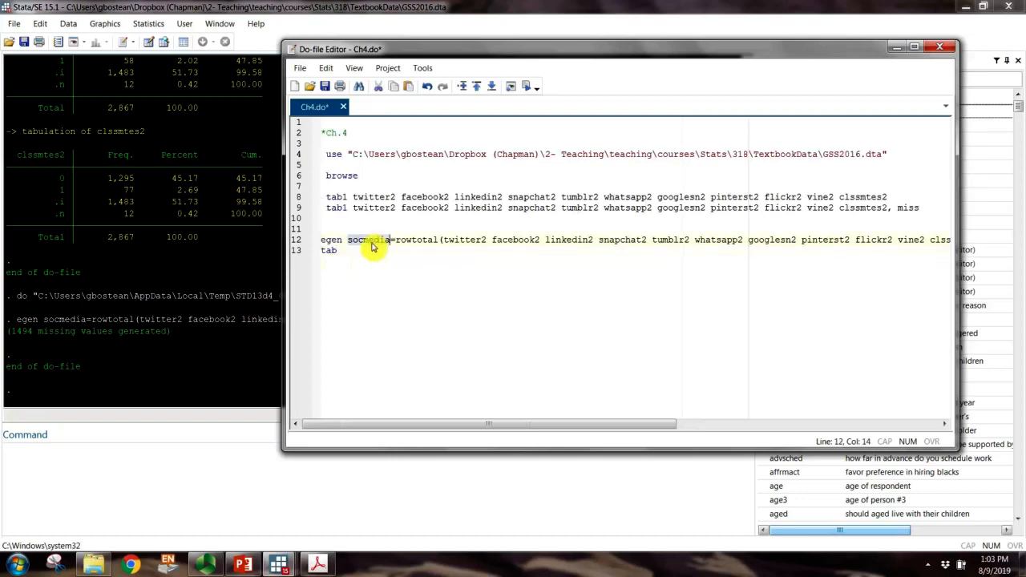
pyautogui.hotkey('ctrl', 'c')
pyautogui.click(359, 255)
pyautogui.hotkey('ctrl', 'v')
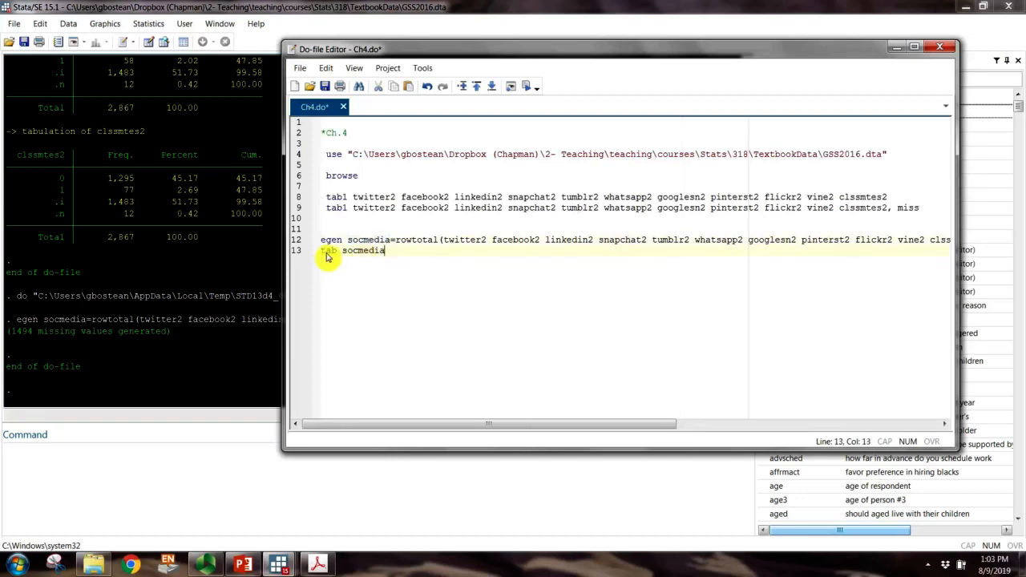
pyautogui.tripleClick(327, 254)
pyautogui.click(527, 86)
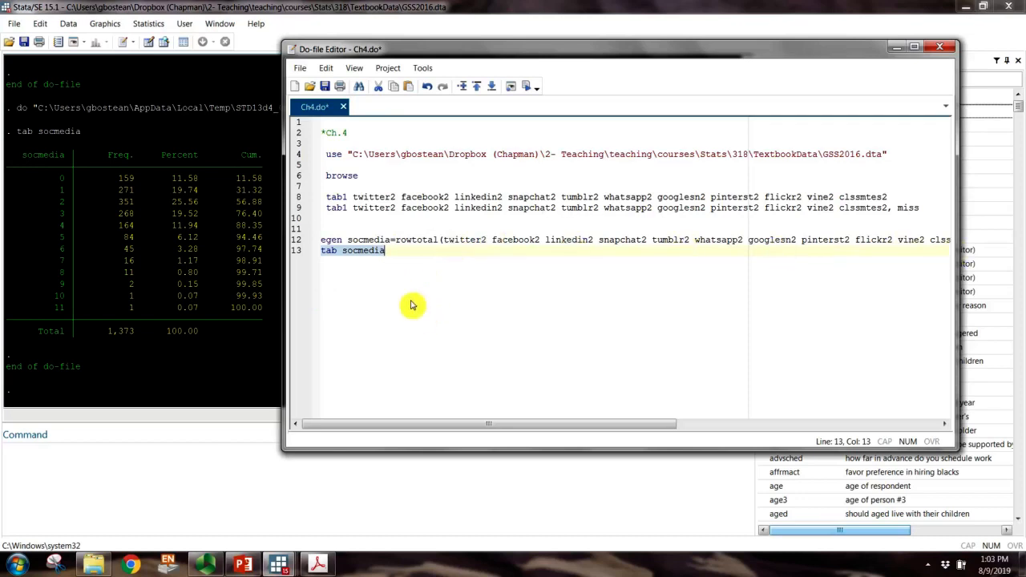
# Step: Examine the socmedia frequency table, comparing the rows for 0 to 3 with rows 10 and 11, and recheck row 0
pyautogui.click(56, 184)
pyautogui.moveTo(41, 184); pyautogui.dragTo(270, 182)
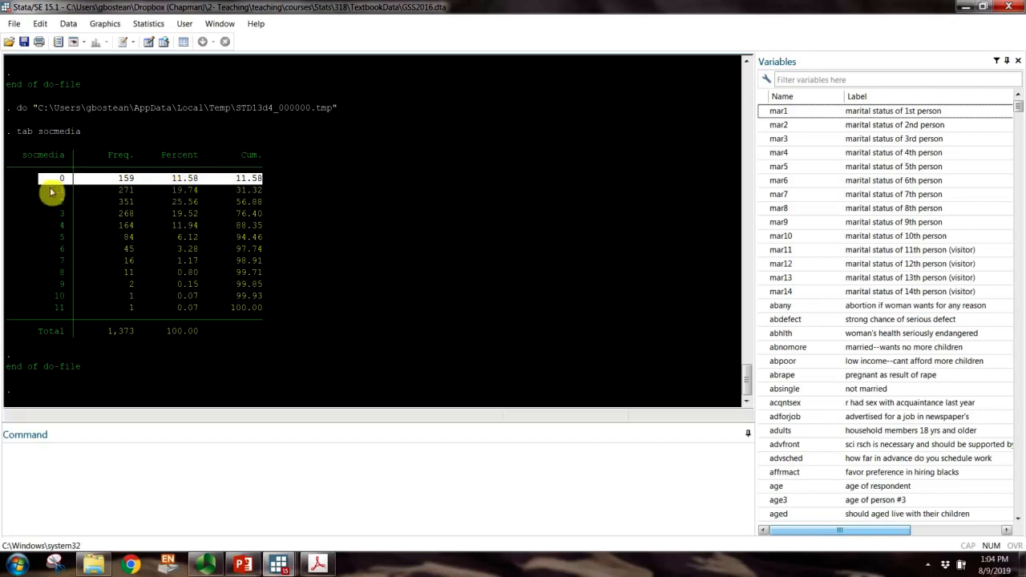
pyautogui.moveTo(50, 190); pyautogui.dragTo(312, 195)
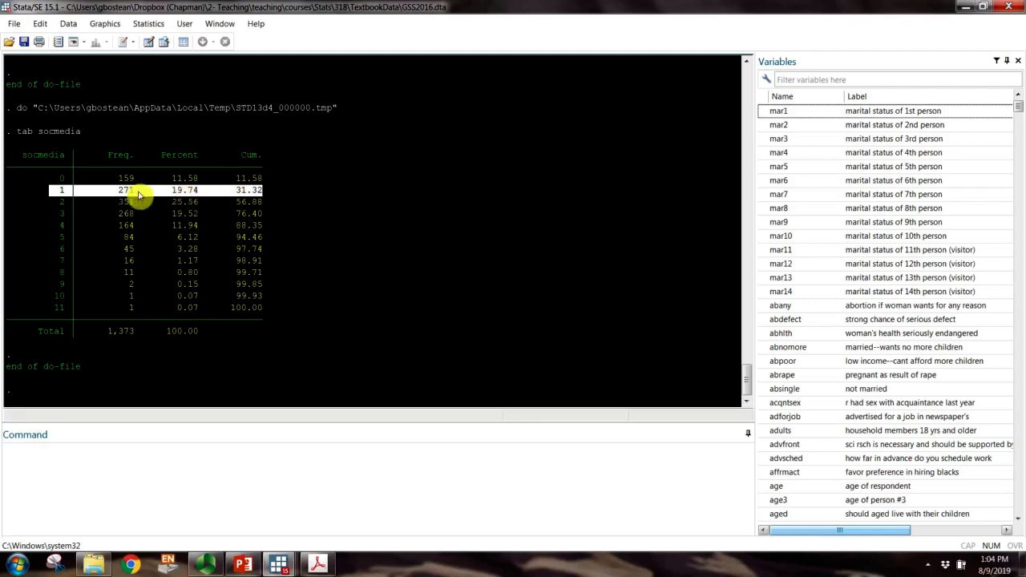
pyautogui.moveTo(40, 202); pyautogui.dragTo(291, 208)
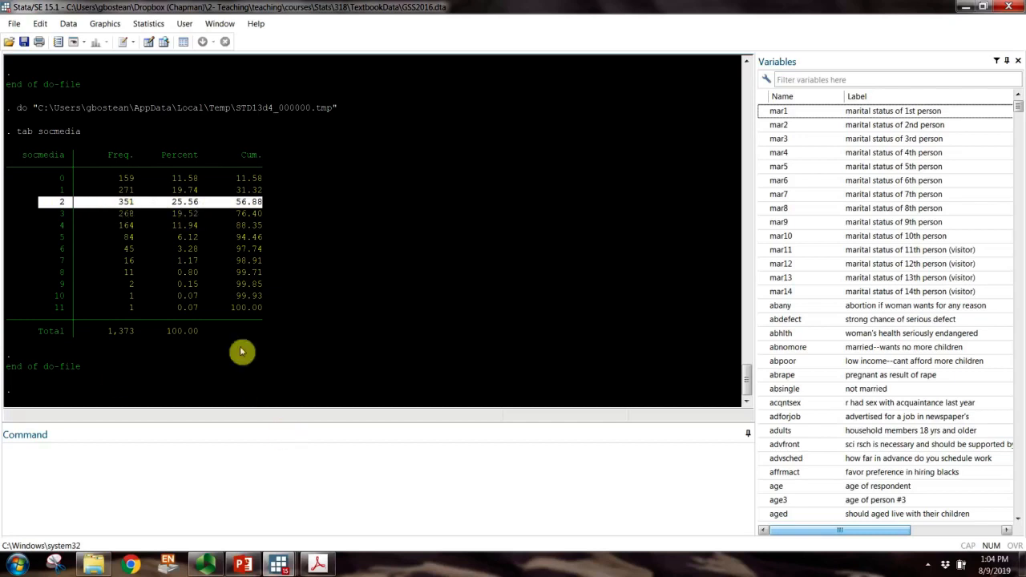
pyautogui.click(229, 308)
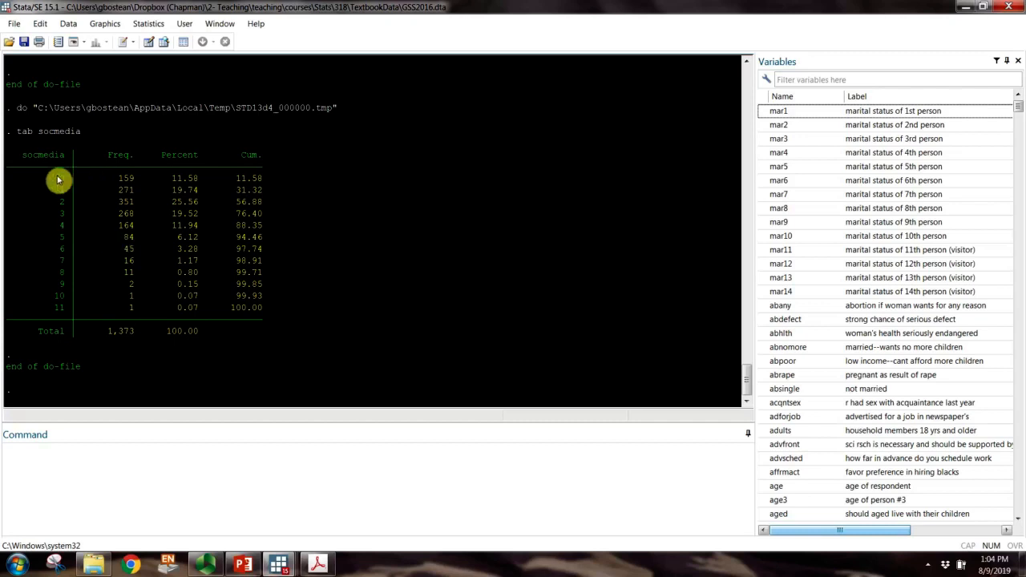
pyautogui.moveTo(64, 201); pyautogui.dragTo(261, 218)
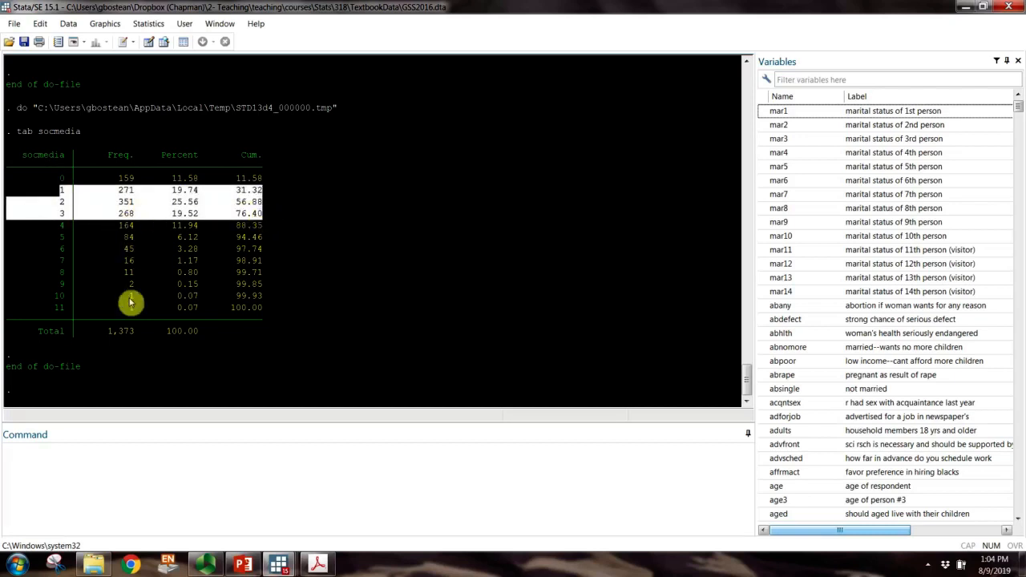
pyautogui.moveTo(48, 301); pyautogui.dragTo(264, 316)
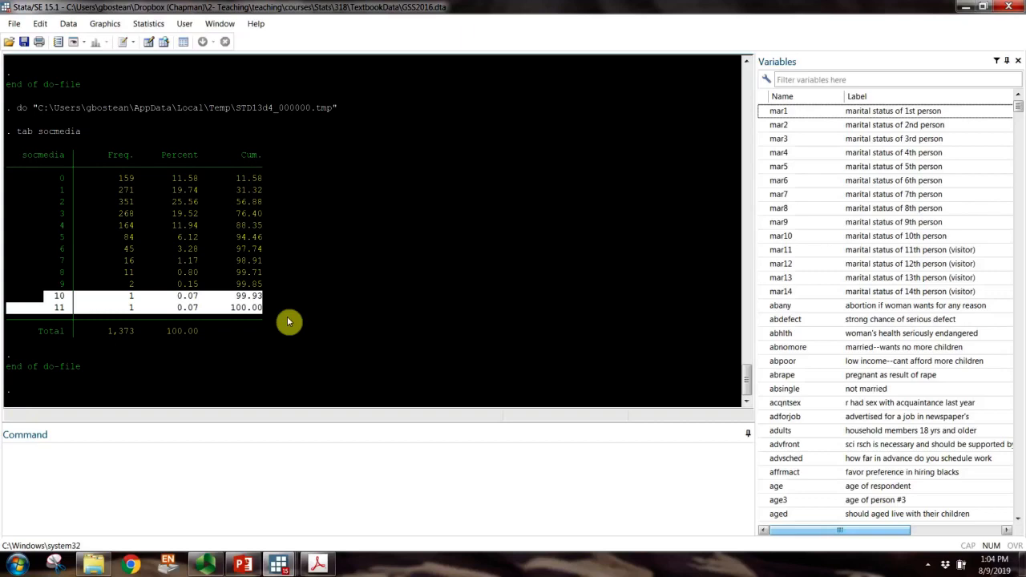
pyautogui.moveTo(281, 564)
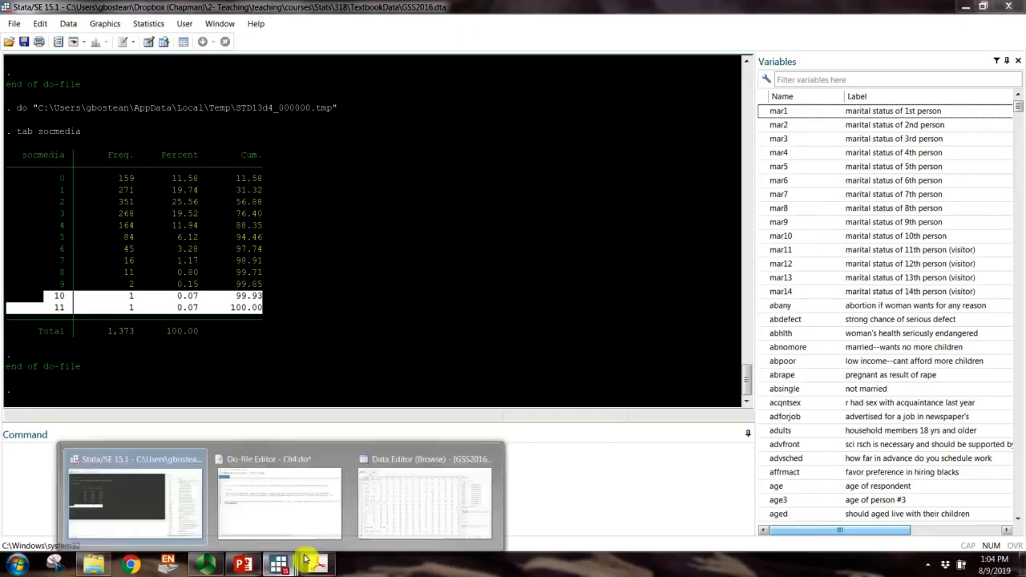
pyautogui.click(333, 514)
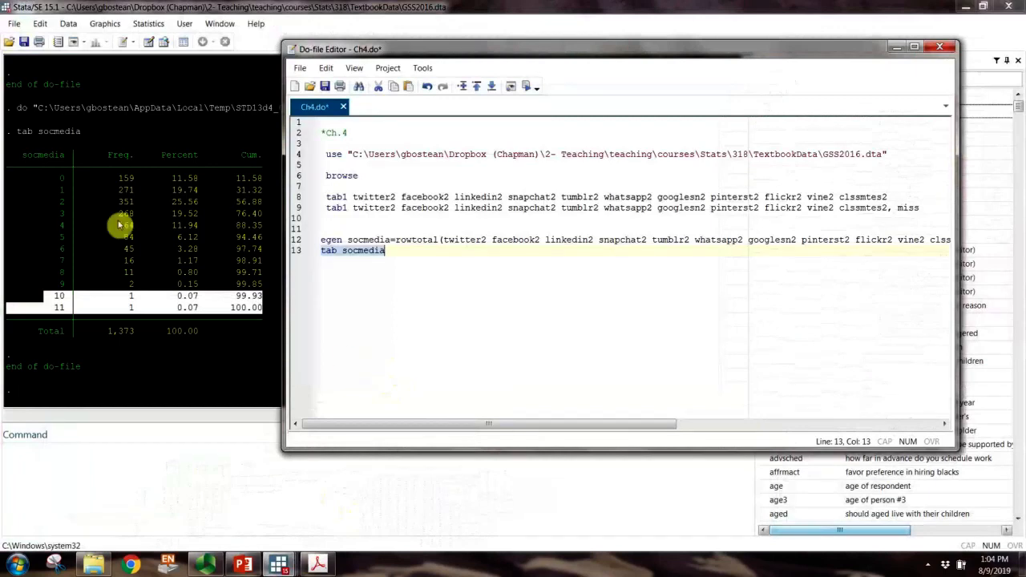
pyautogui.moveTo(50, 180); pyautogui.dragTo(280, 179)
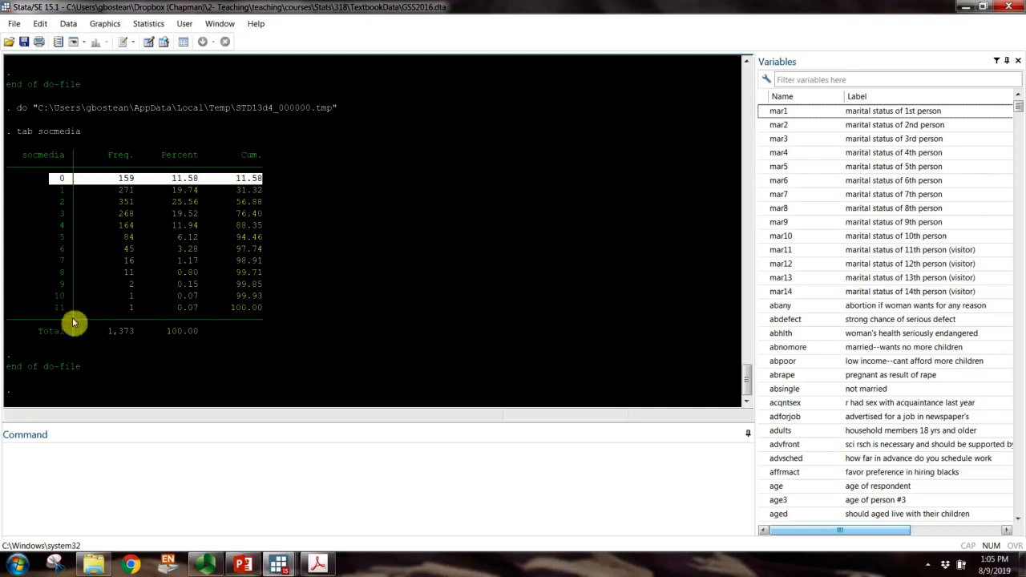
# Step: Return to Ch4.do and add blank lines below the tab socmedia command, down to line 15
pyautogui.moveTo(277, 567)
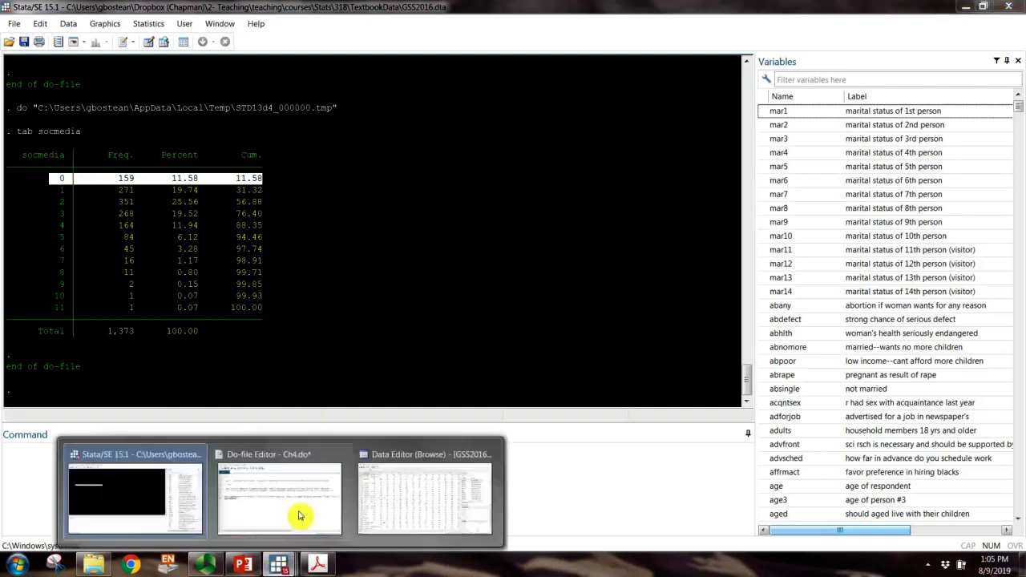
pyautogui.click(325, 507)
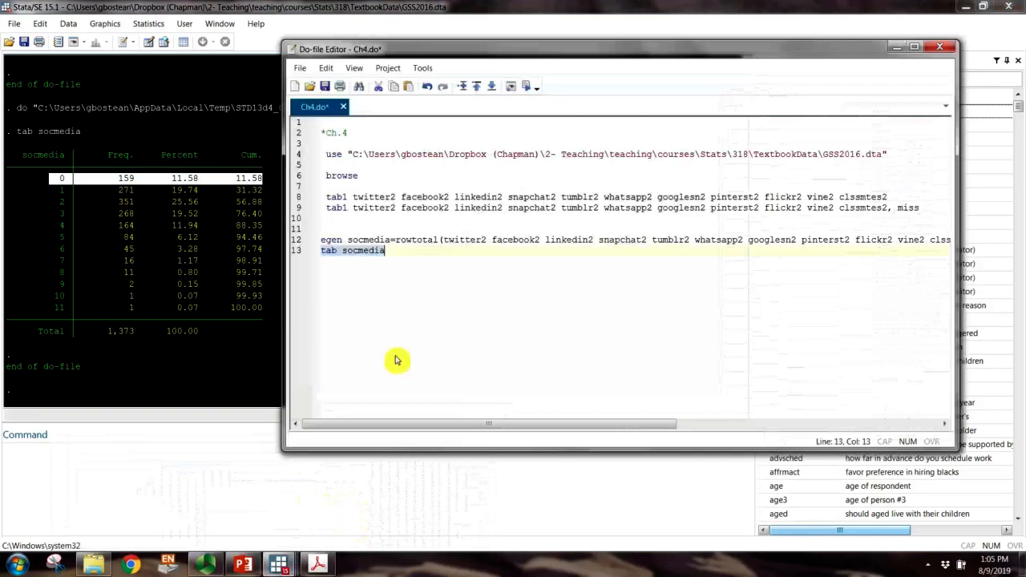
pyautogui.click(369, 269)
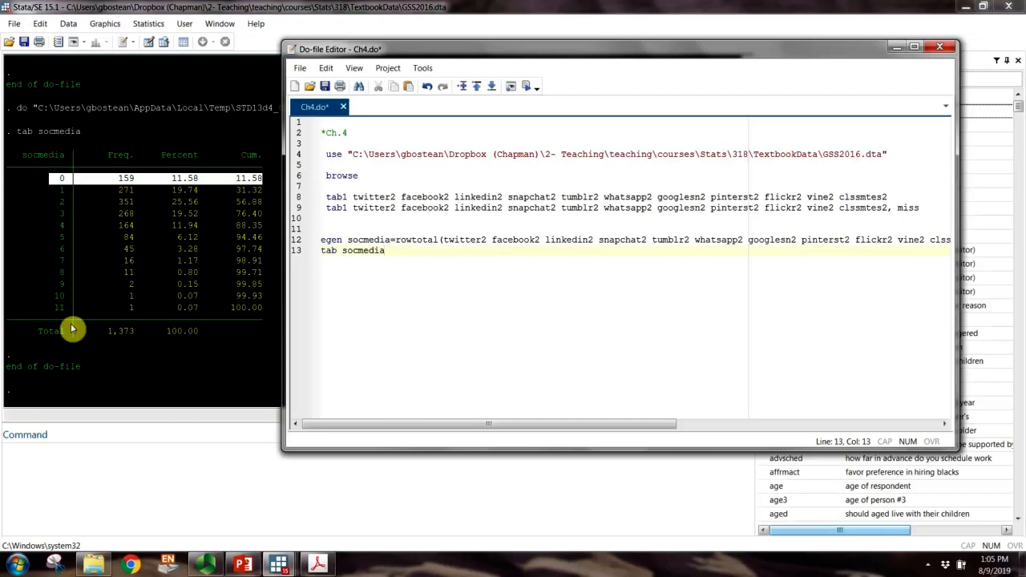
pyautogui.press('Return')
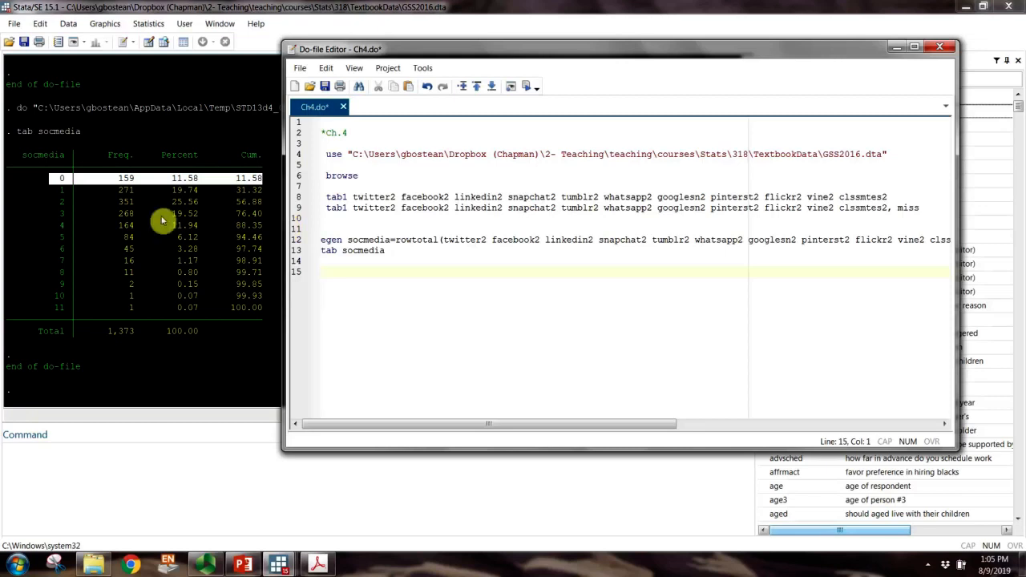
# Step: Examine the row for 2 in the socmedia table, comparing its frequency, percent and cumulative percent with the neighbouring rows
pyautogui.click(58, 217)
pyautogui.moveTo(50, 204); pyautogui.dragTo(280, 199)
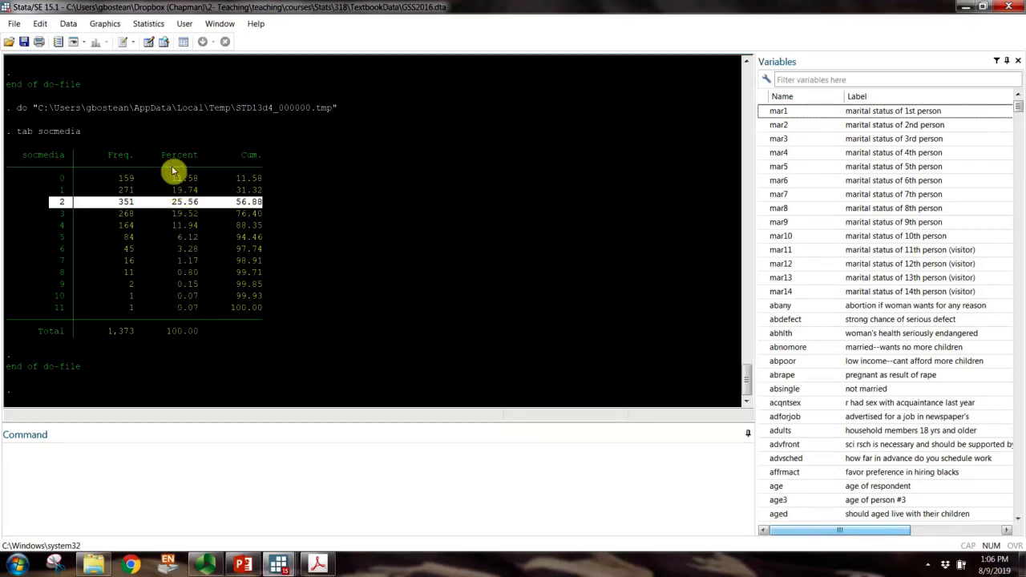
pyautogui.moveTo(46, 202); pyautogui.dragTo(281, 209)
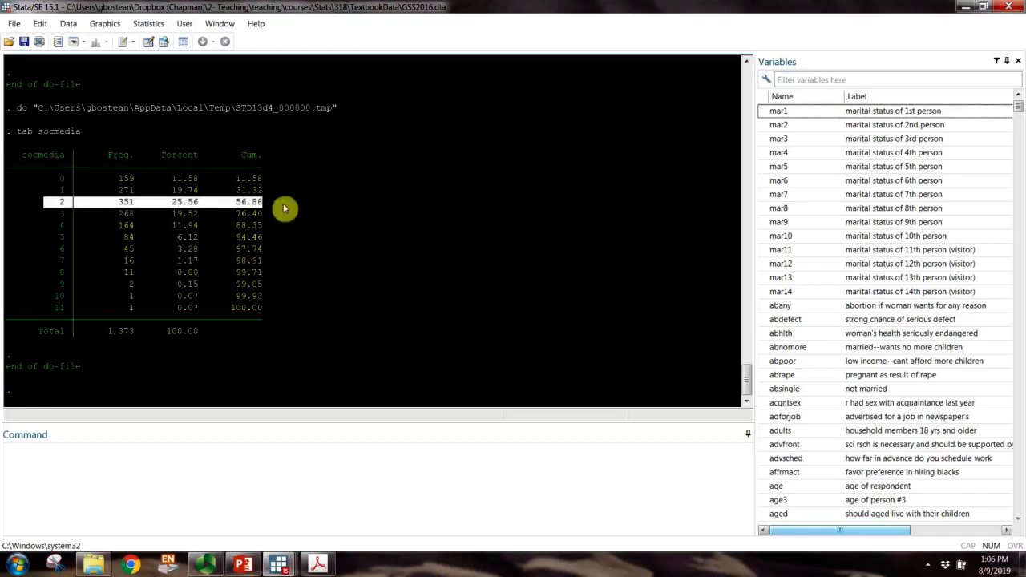
pyautogui.click(59, 210)
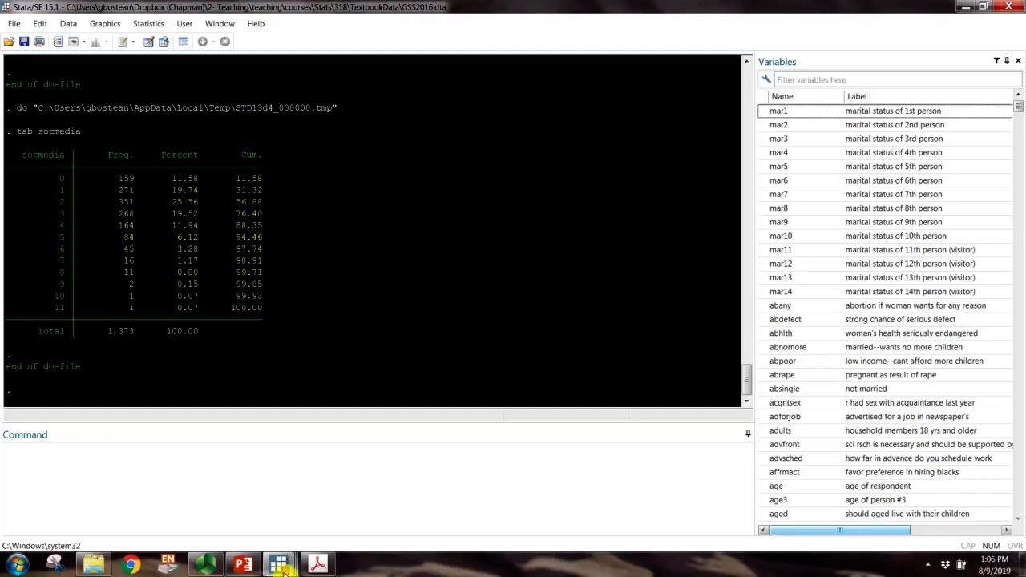
pyautogui.moveTo(22, 131); pyautogui.dragTo(86, 144)
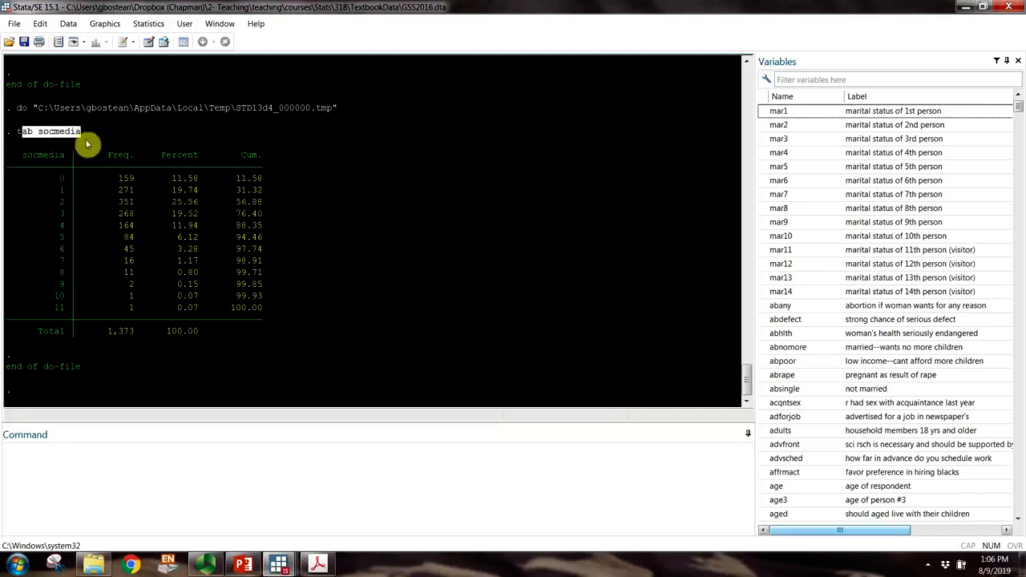
pyautogui.click(87, 144)
pyautogui.moveTo(61, 204); pyautogui.dragTo(264, 215)
pyautogui.moveTo(123, 214); pyautogui.dragTo(259, 205)
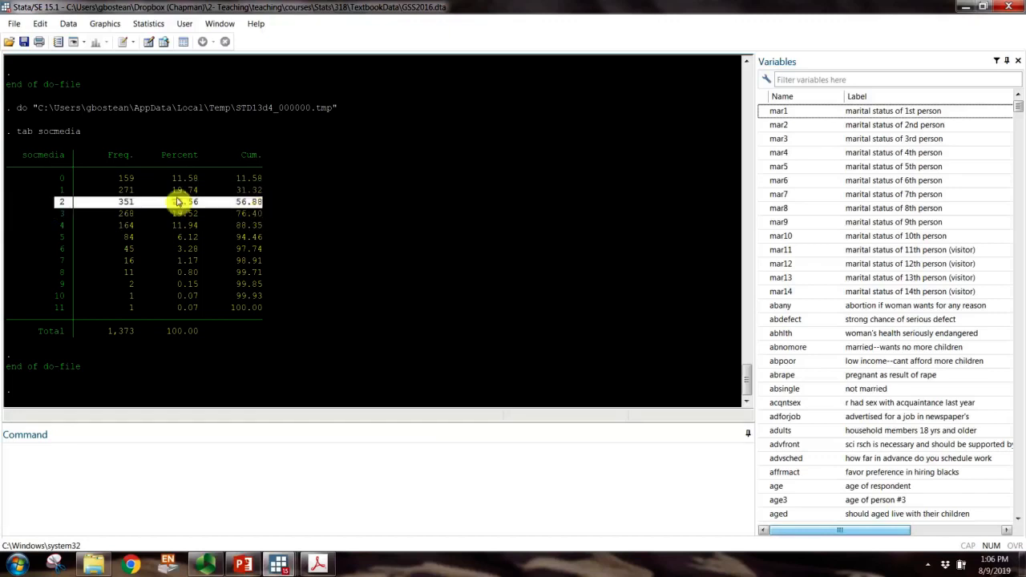
pyautogui.click(213, 230)
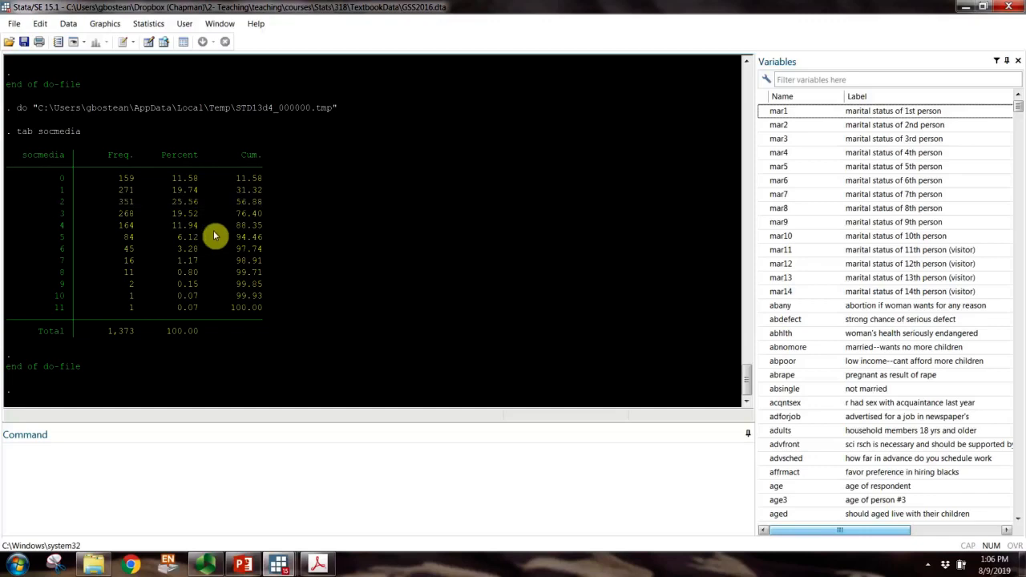
# Step: Add the command summarize socmedia on line 15 of Ch4.do
pyautogui.moveTo(281, 562)
pyautogui.click(305, 504)
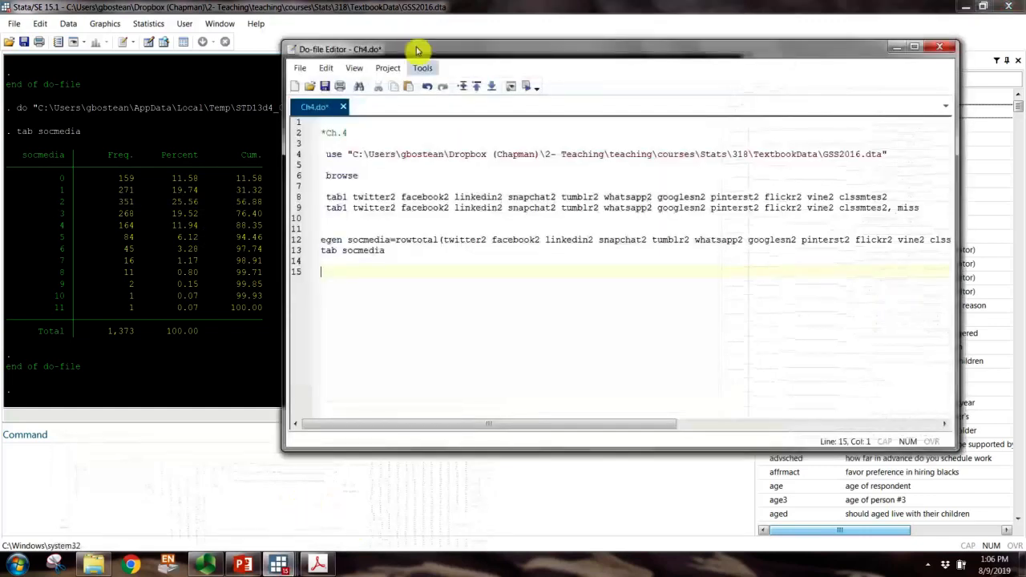
pyautogui.moveTo(419, 51); pyautogui.dragTo(477, 83)
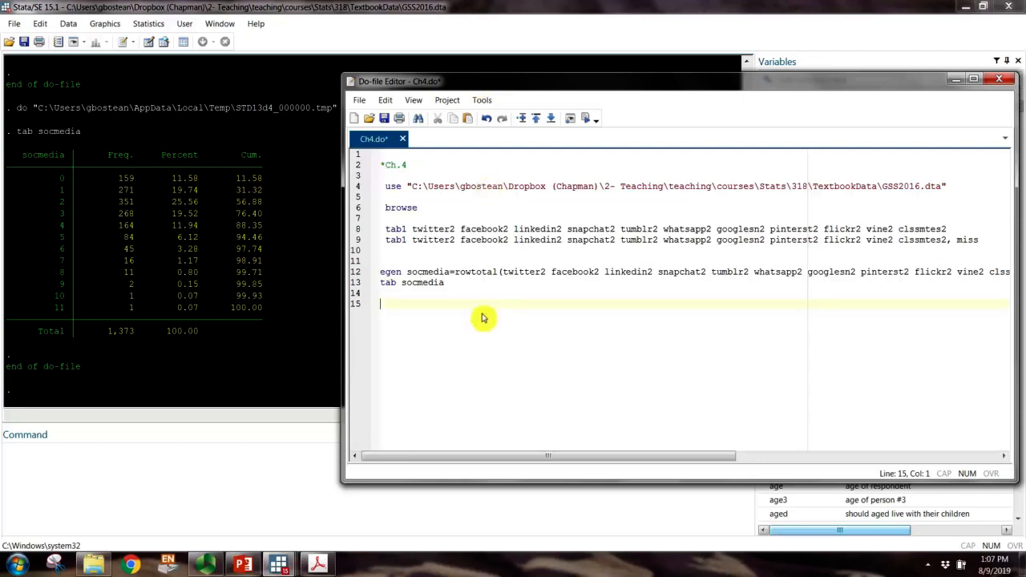
pyautogui.write('marz')
pyautogui.write('ize')
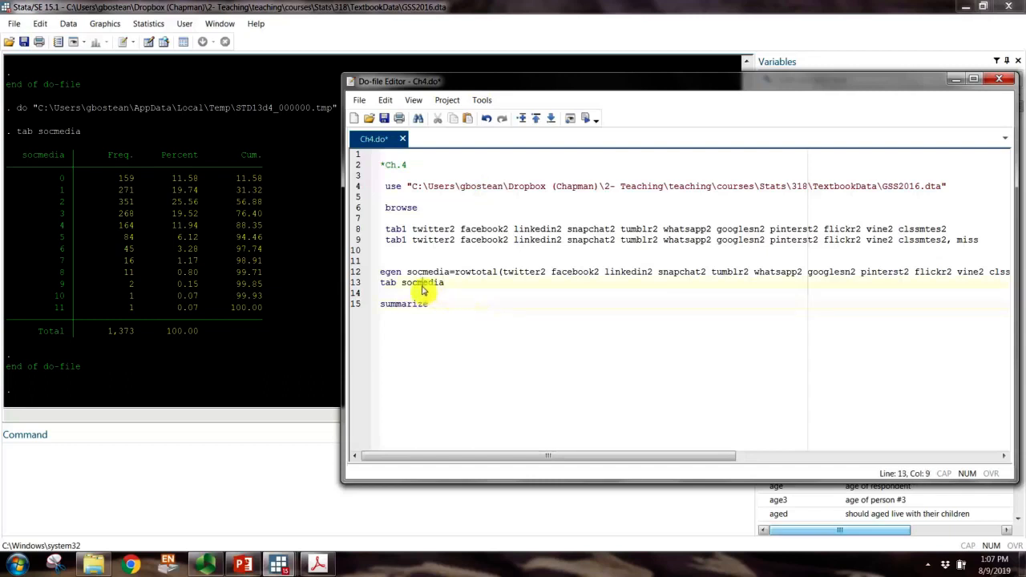
pyautogui.doubleClick(423, 282)
pyautogui.hotkey('ctrl', 'c')
pyautogui.click(448, 314)
pyautogui.hotkey('ctrl', 'v')
# Step: Run only the summarize socmedia line and move the do-file editor aside to uncover the full summary table
pyautogui.tripleClick(412, 309)
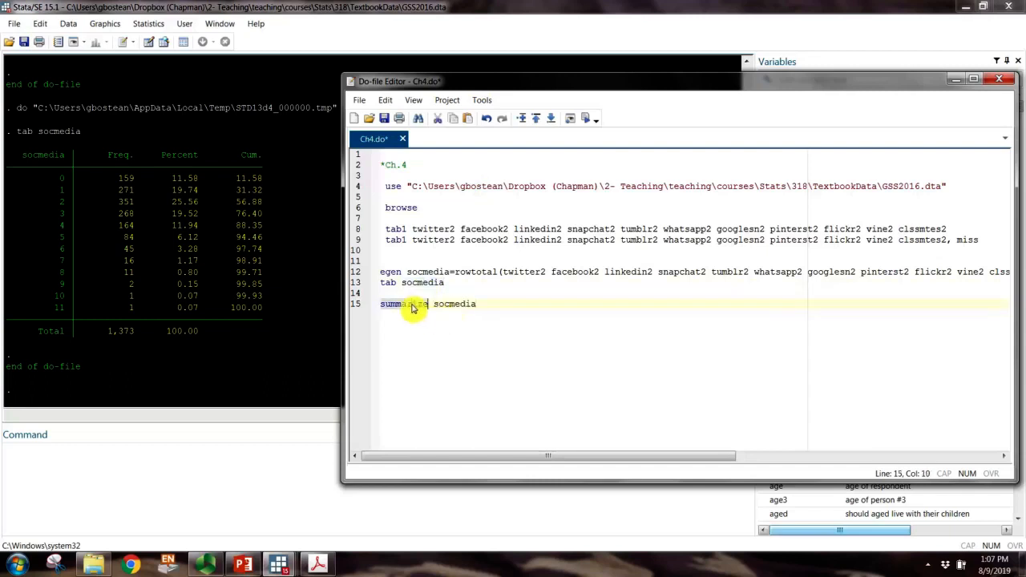
pyautogui.click(590, 120)
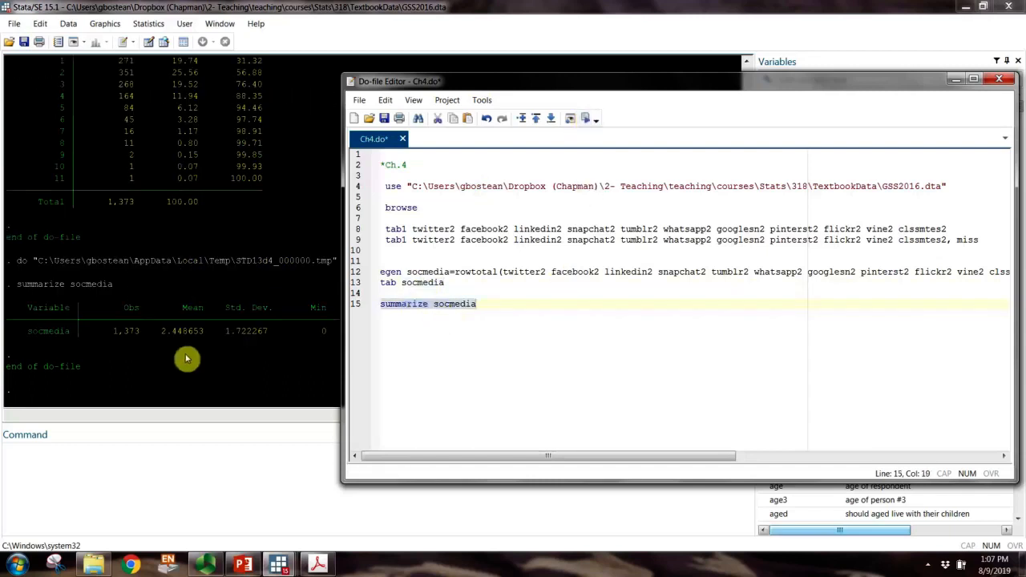
pyautogui.moveTo(394, 85); pyautogui.dragTo(499, 105)
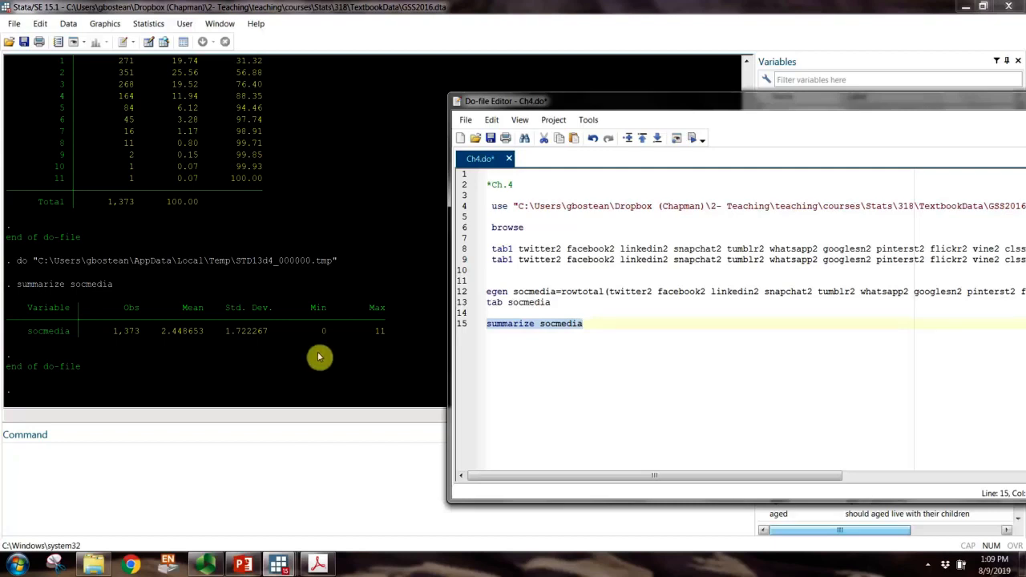
# Step: Add the command tabstat socmedia, statistics(mean) on line 17 of Ch4.do and run only that line
pyautogui.click(553, 348)
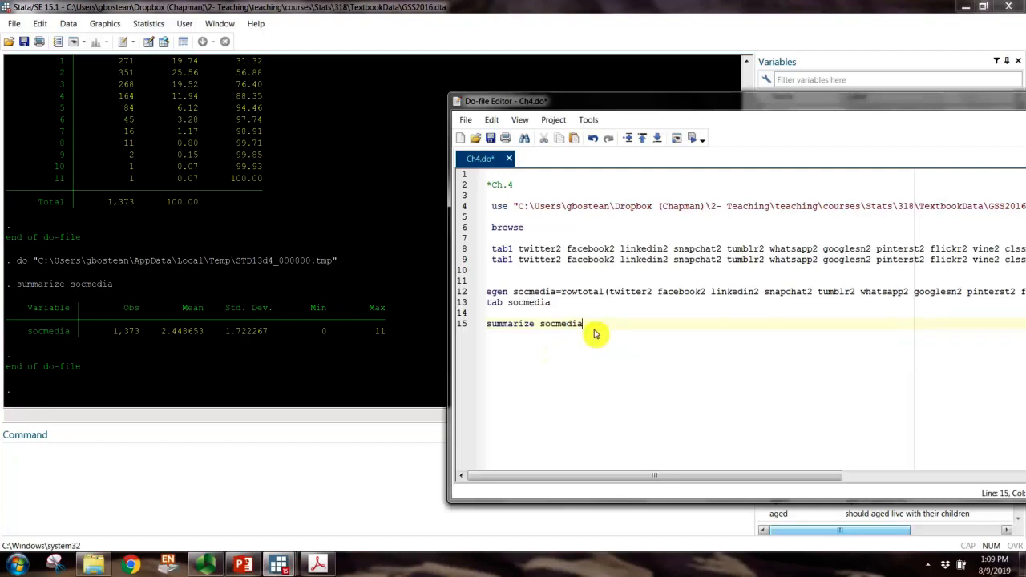
pyautogui.press('Return')
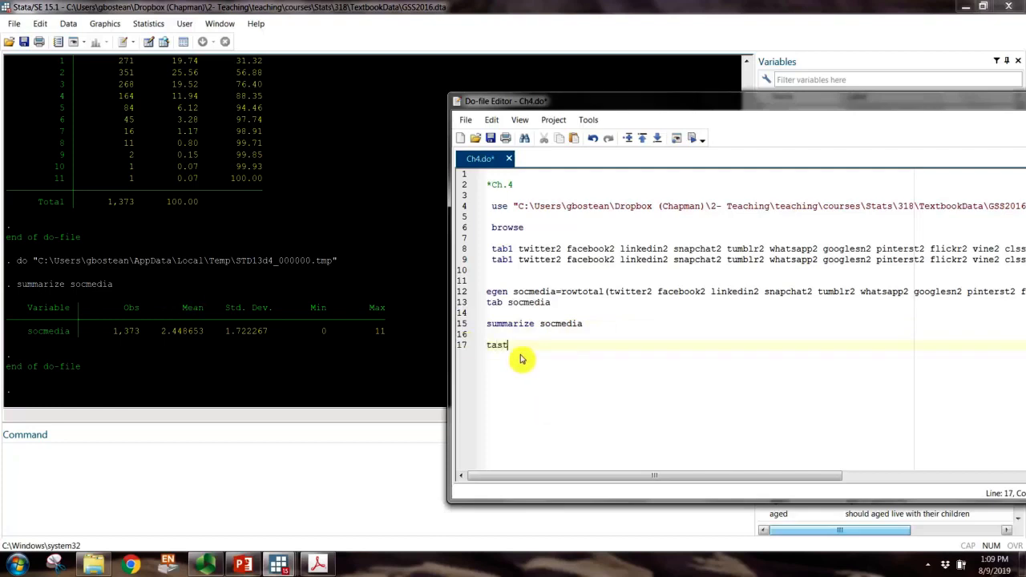
pyautogui.write('tabstat')
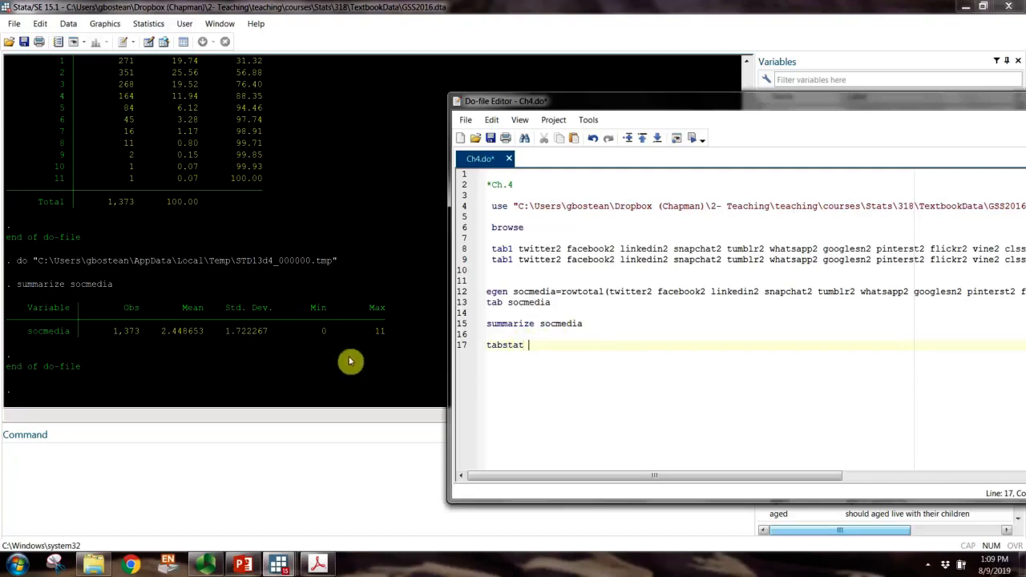
pyautogui.doubleClick(564, 325)
pyautogui.hotkey('ctrl', 'c')
pyautogui.click(542, 356)
pyautogui.hotkey('ctrl', 'v')
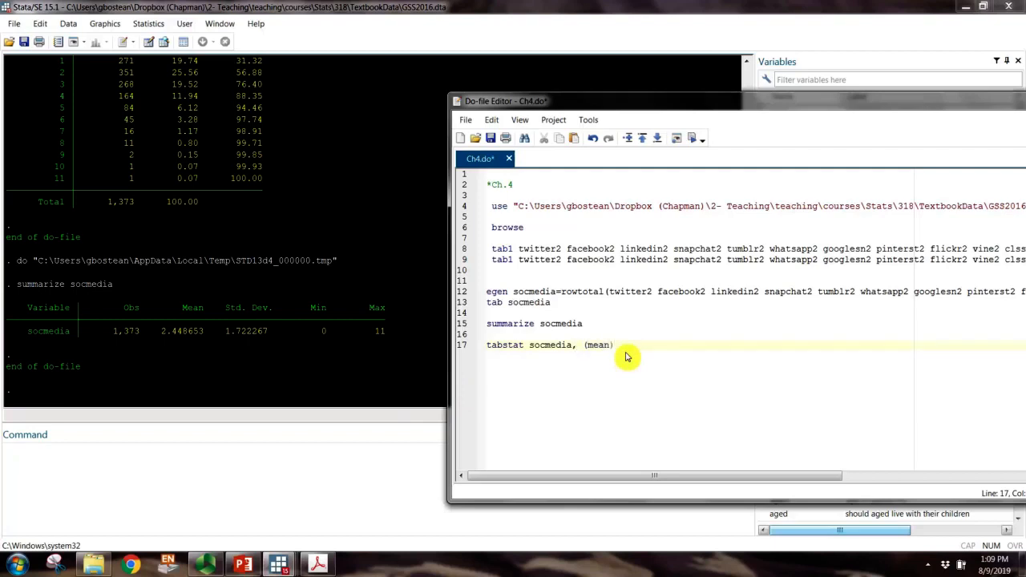
pyautogui.click(581, 346)
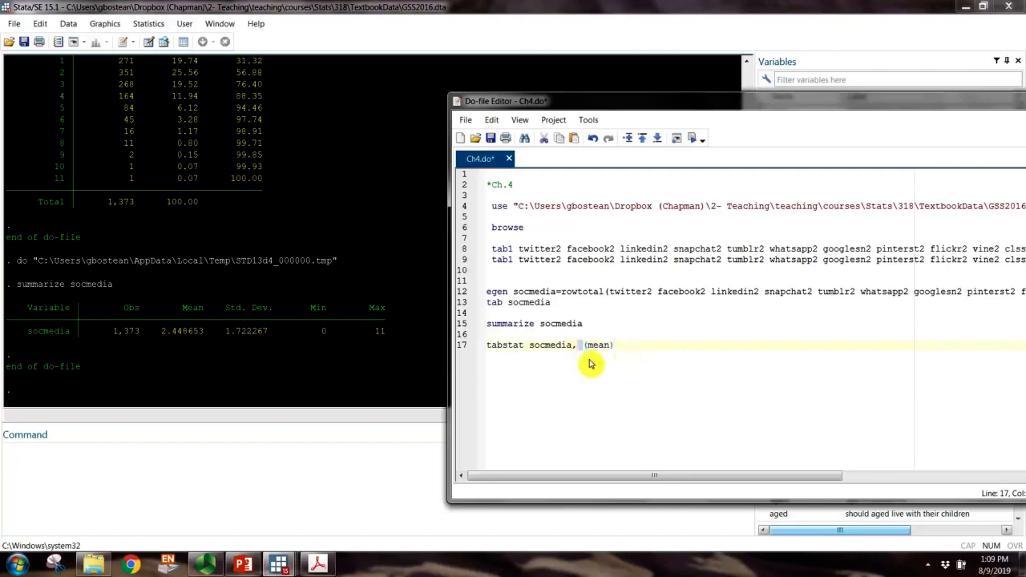
pyautogui.write('statistic')
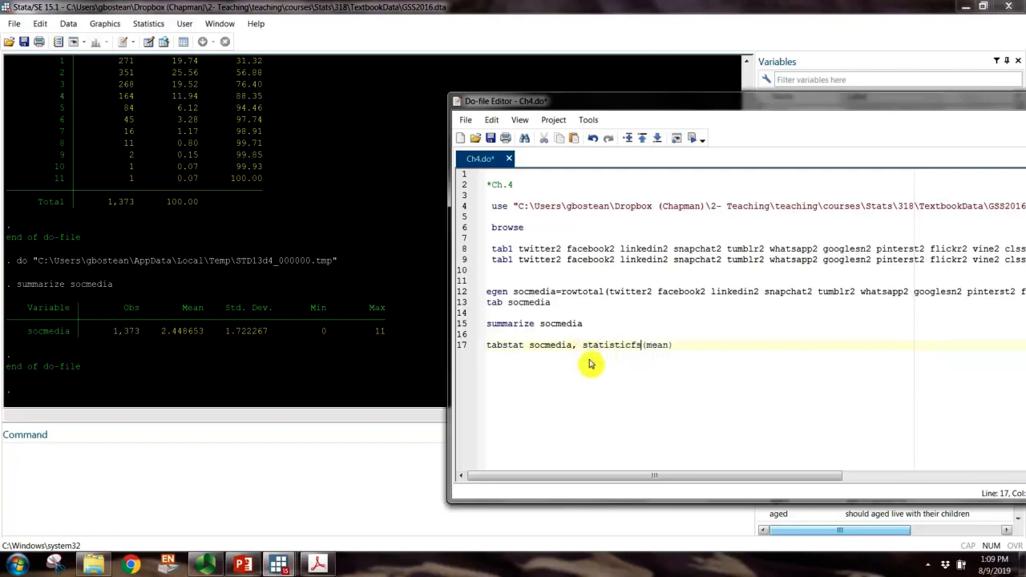
pyautogui.write('s')
pyautogui.moveTo(679, 345); pyautogui.dragTo(486, 355)
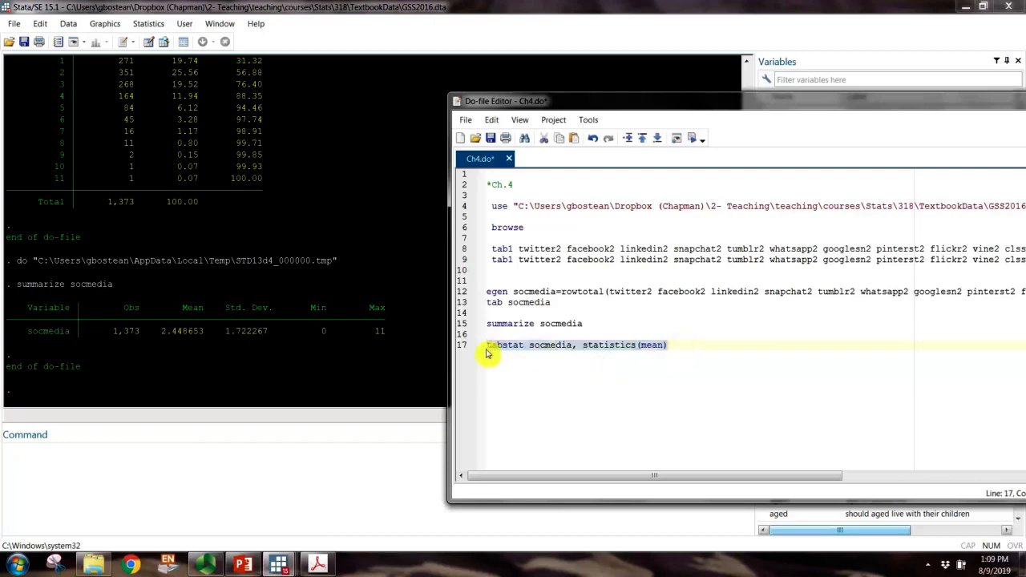
pyautogui.click(691, 140)
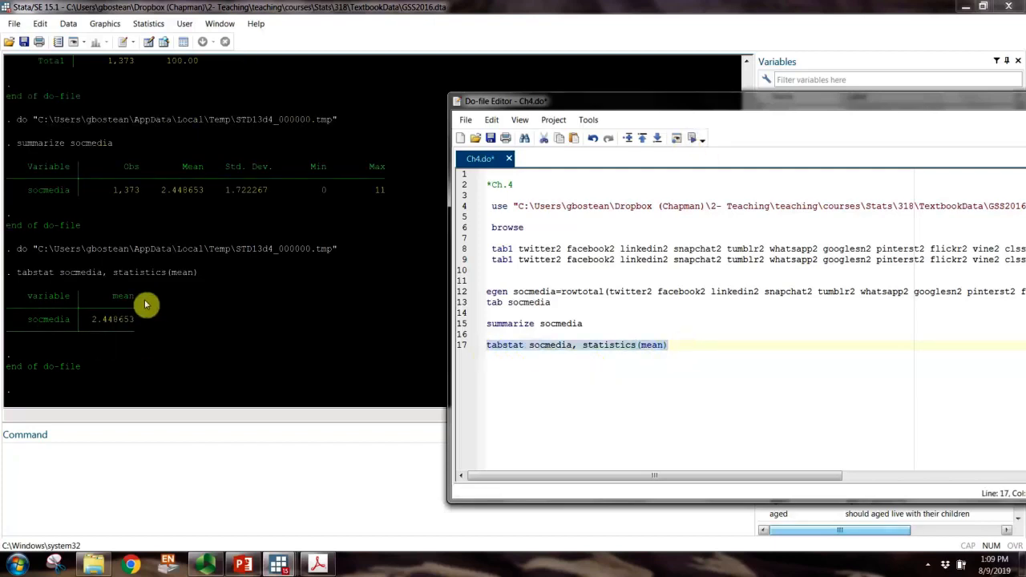
# Step: Duplicate the tabstat command on line 18, change its statistic to median, and run only that line
pyautogui.click(525, 361)
pyautogui.hotkey('ctrl', 'v')
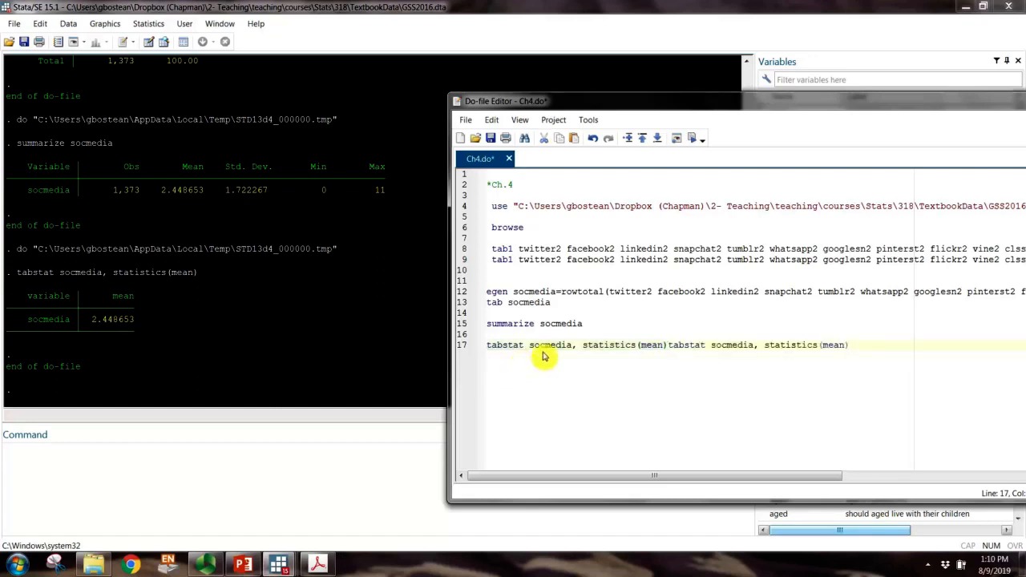
pyautogui.click(667, 345)
pyautogui.press('Return')
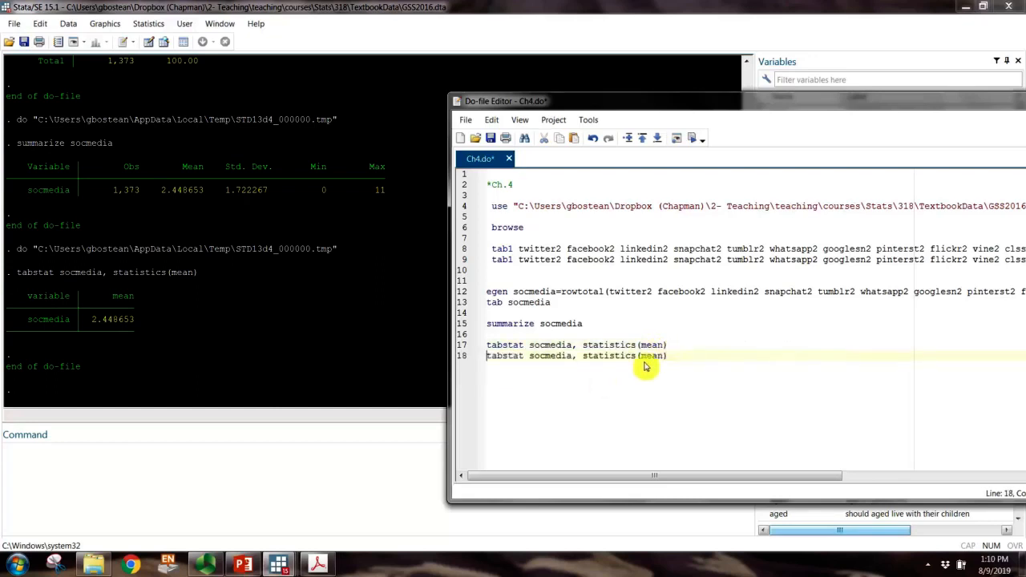
pyautogui.click(652, 358)
pyautogui.write('di')
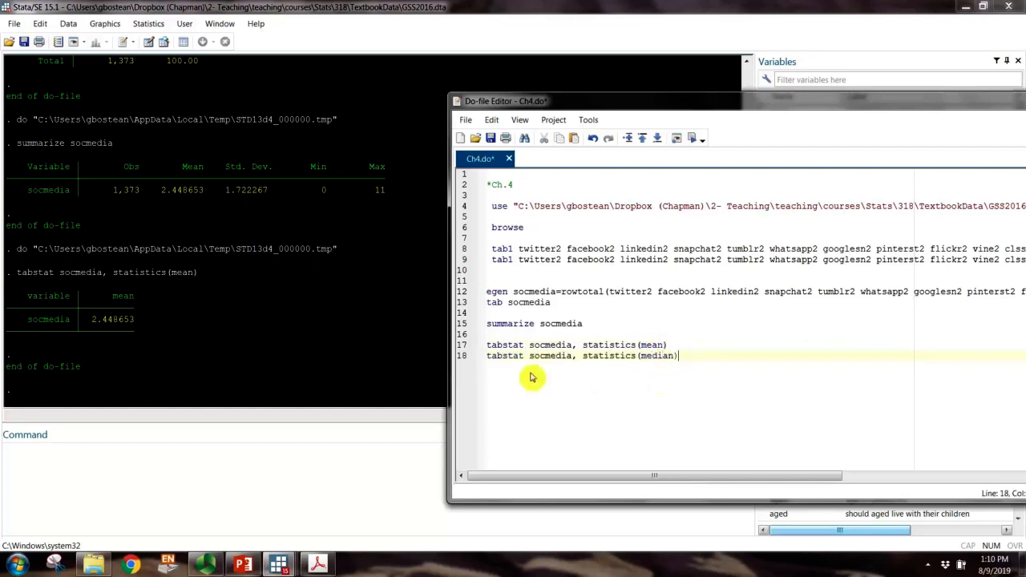
pyautogui.doubleClick(505, 356)
pyautogui.click(692, 139)
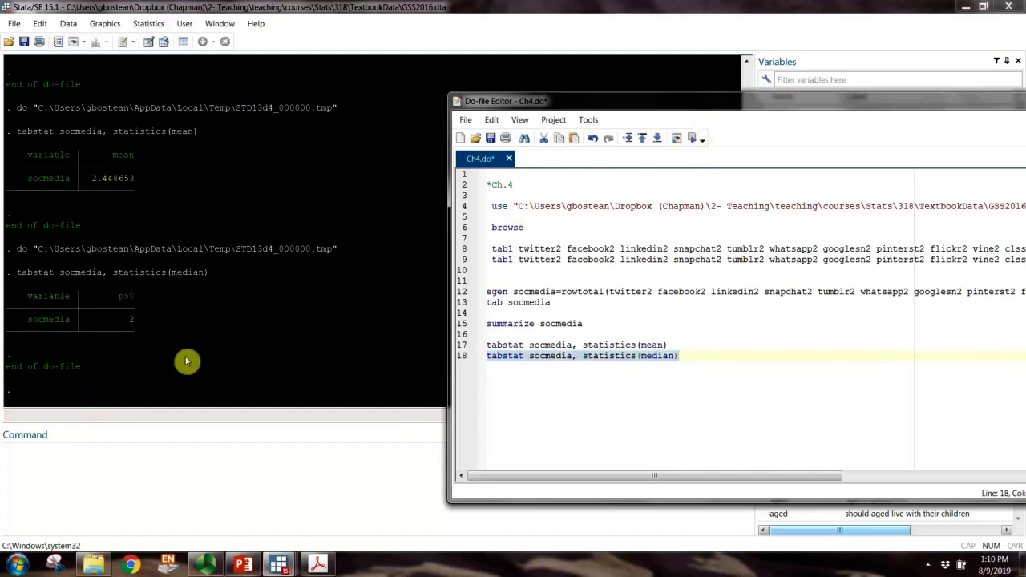
# Step: Check the p50 heading in the median output and start a comment after the median command on line 18
pyautogui.click(128, 323)
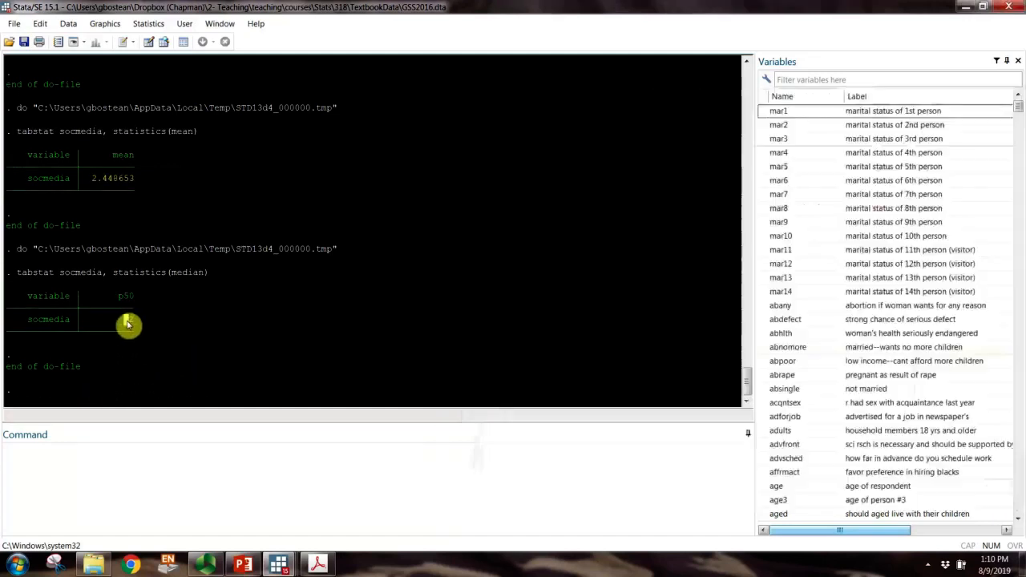
pyautogui.moveTo(128, 323); pyautogui.dragTo(154, 320)
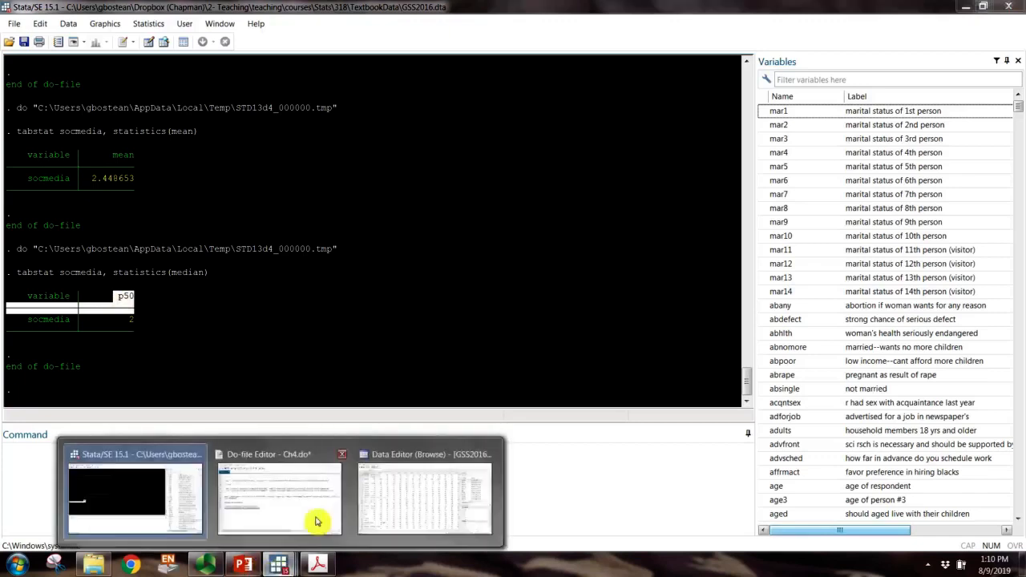
pyautogui.click(290, 513)
pyautogui.click(705, 359)
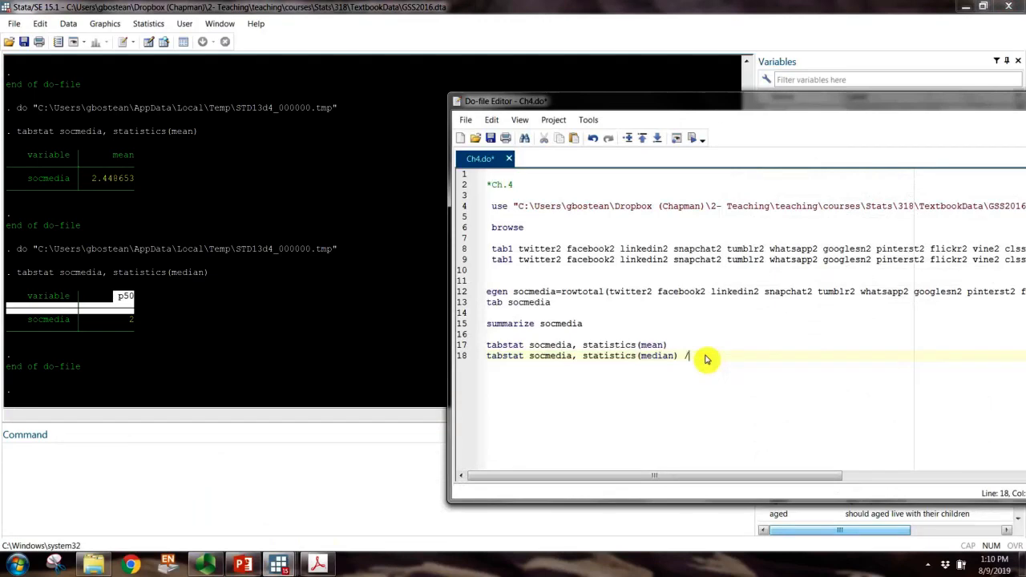
# Step: Compare the median result with the socmedia frequency table, examining the total and the cumulative percents for rows 0 to 2
pyautogui.click(139, 327)
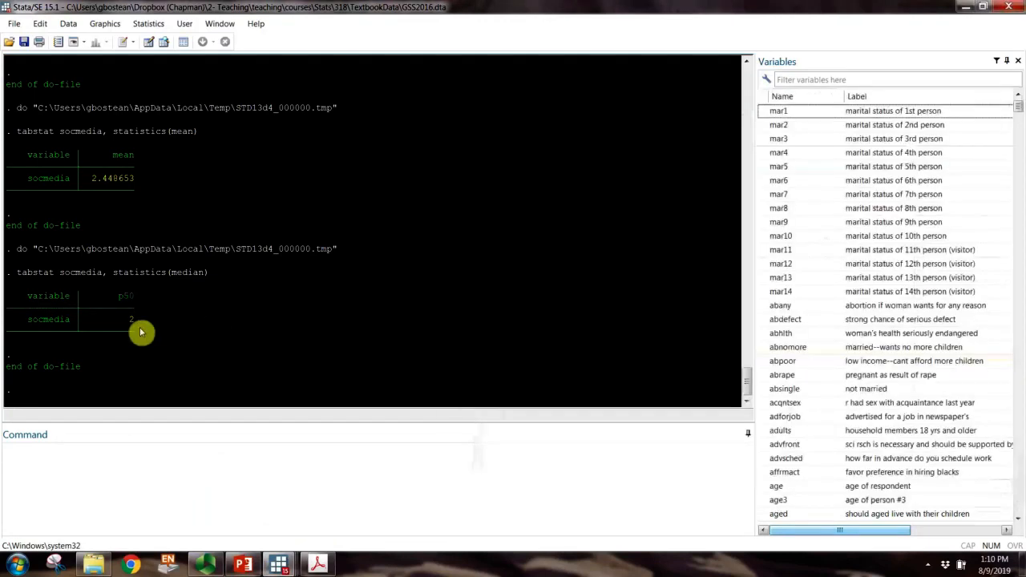
pyautogui.scroll(5, 140, 328)
pyautogui.scroll(4, 139, 327)
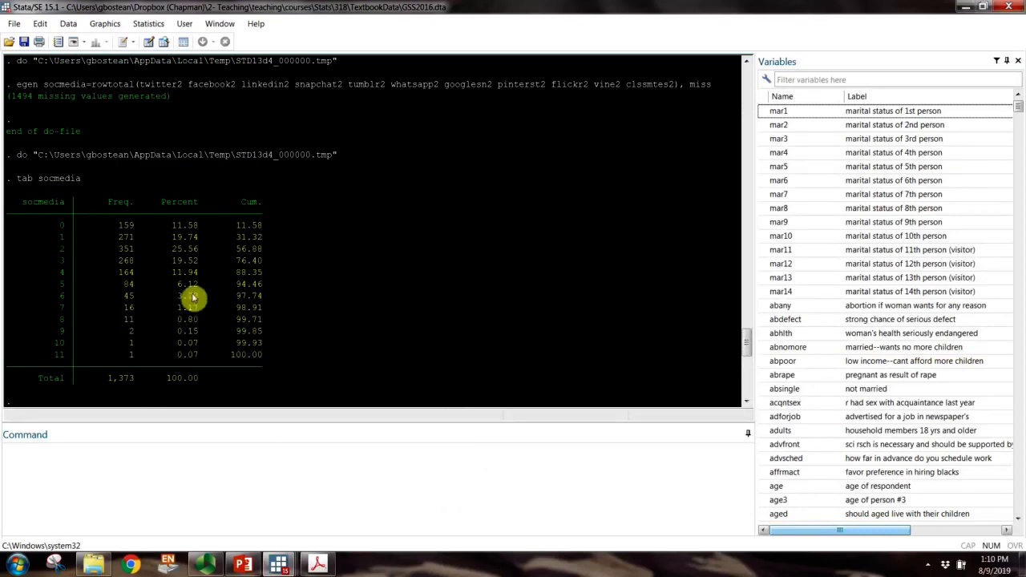
pyautogui.scroll(-7, 167, 321)
pyautogui.scroll(-6, 116, 375)
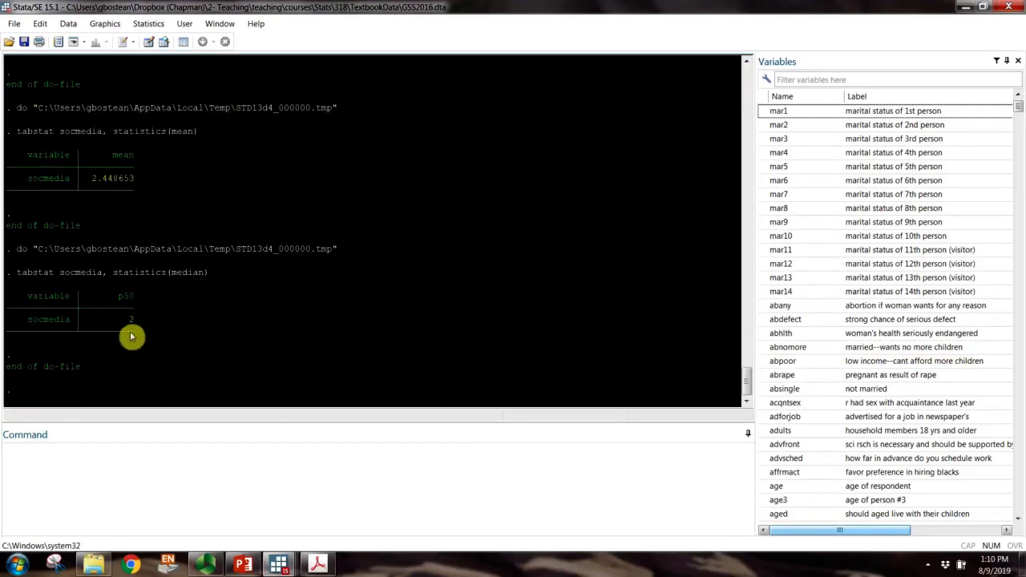
pyautogui.scroll(12, 138, 334)
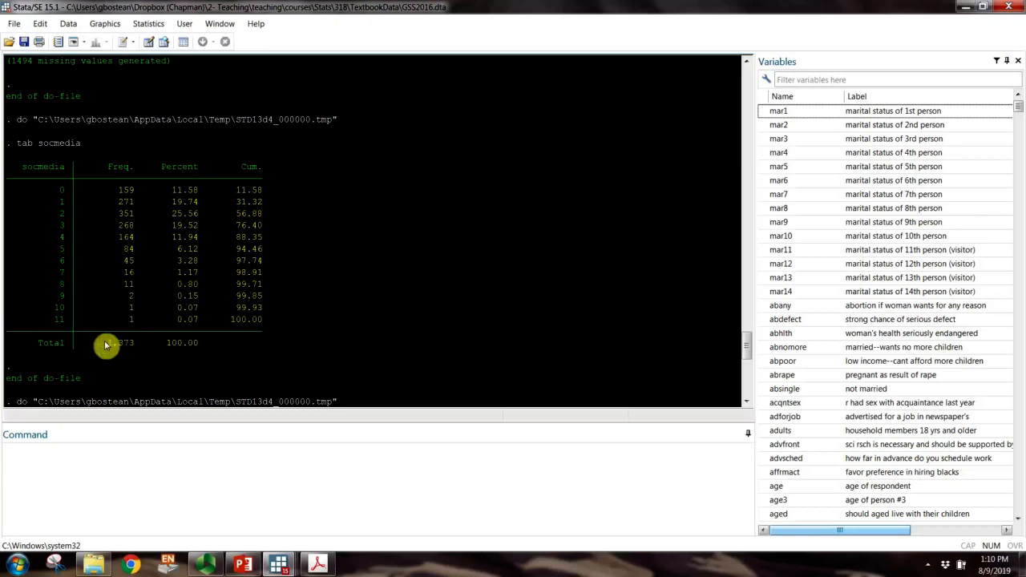
pyautogui.moveTo(105, 344); pyautogui.dragTo(128, 350)
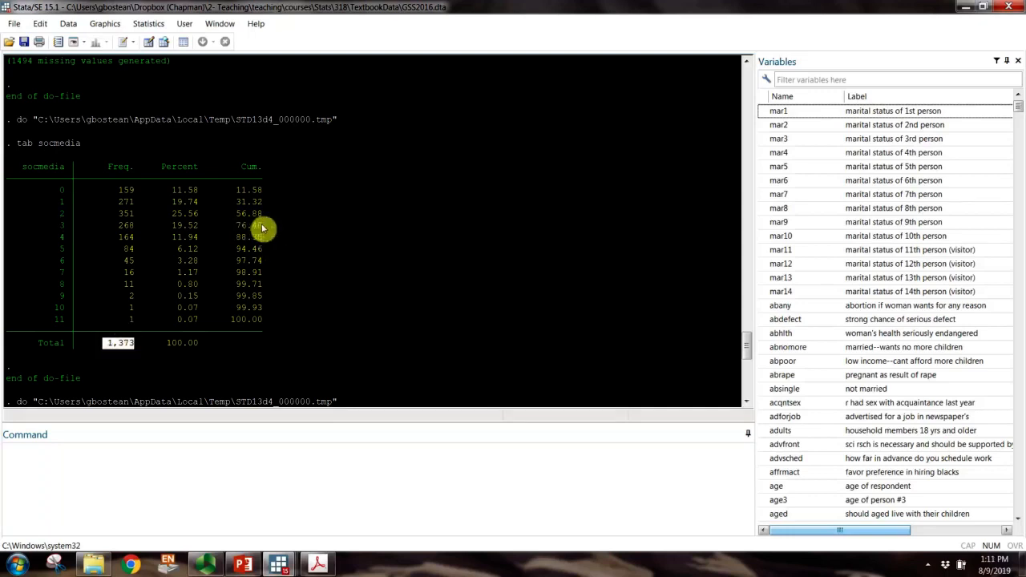
pyautogui.moveTo(265, 216); pyautogui.dragTo(56, 190)
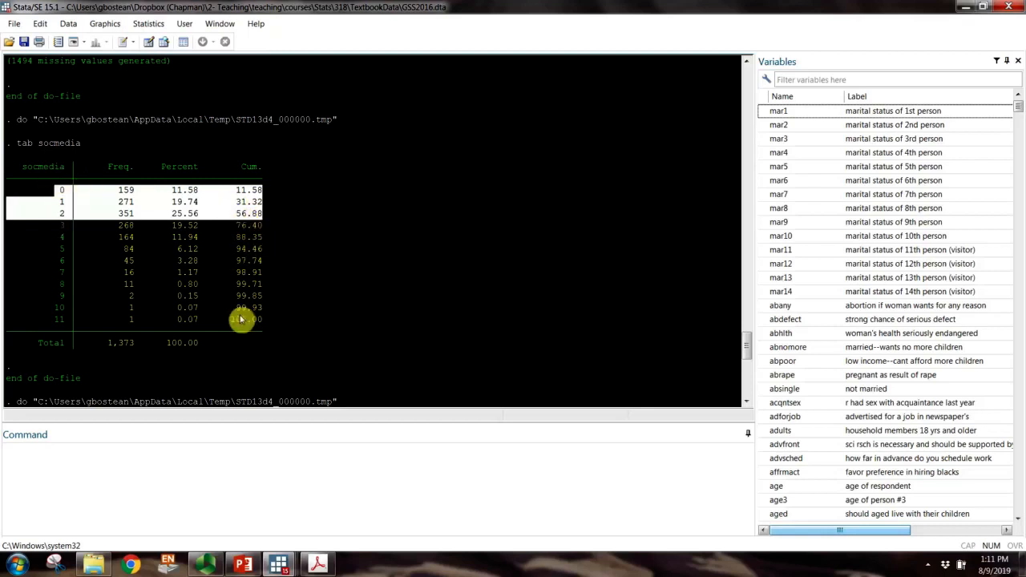
pyautogui.click(243, 361)
# Step: Review the summarize and tabstat results, focusing on the p50 heading, and recheck the frequency table
pyautogui.scroll(-4, 243, 361)
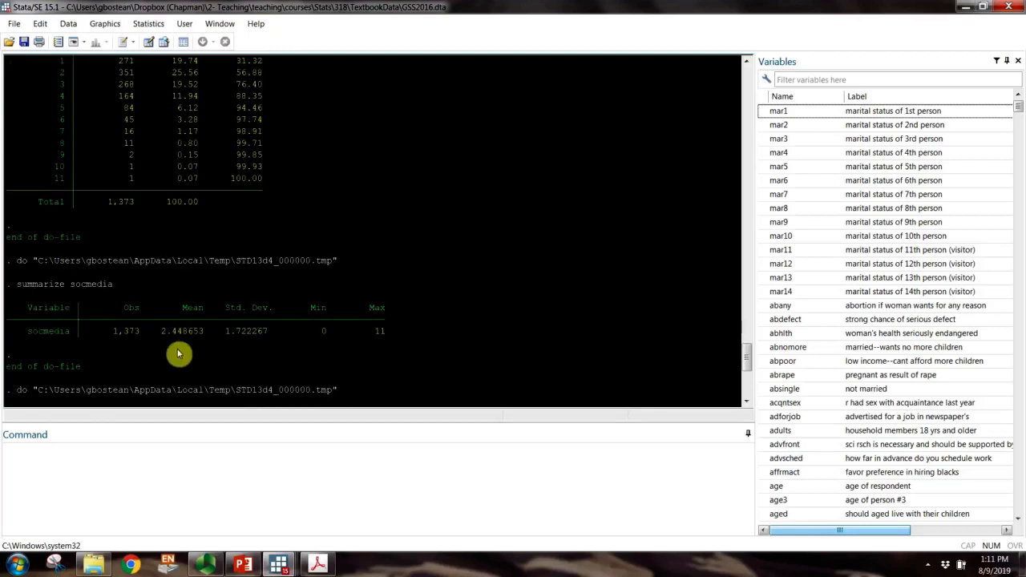
pyautogui.scroll(-8, 179, 355)
pyautogui.moveTo(112, 298); pyautogui.dragTo(165, 297)
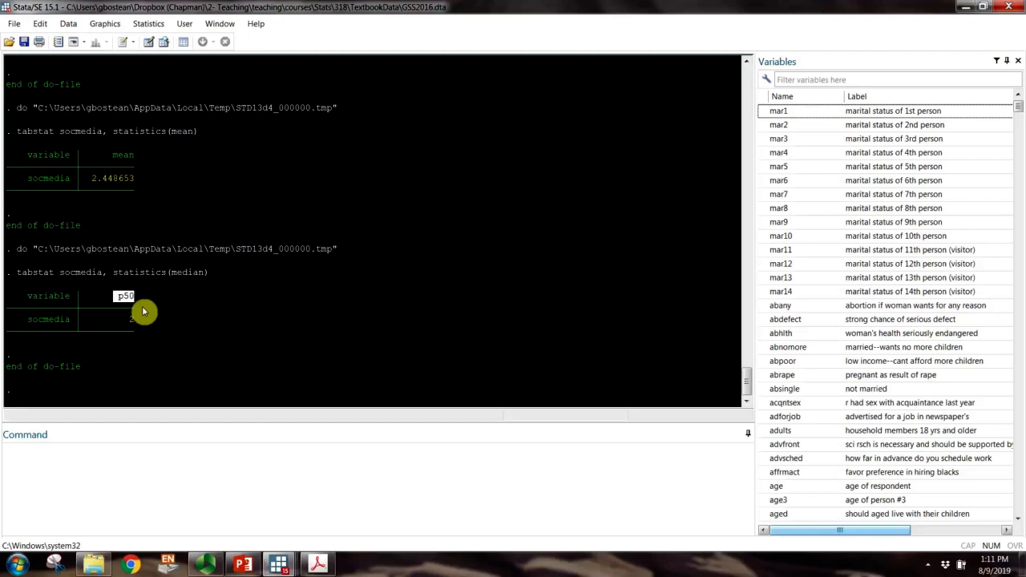
pyautogui.scroll(10, 143, 310)
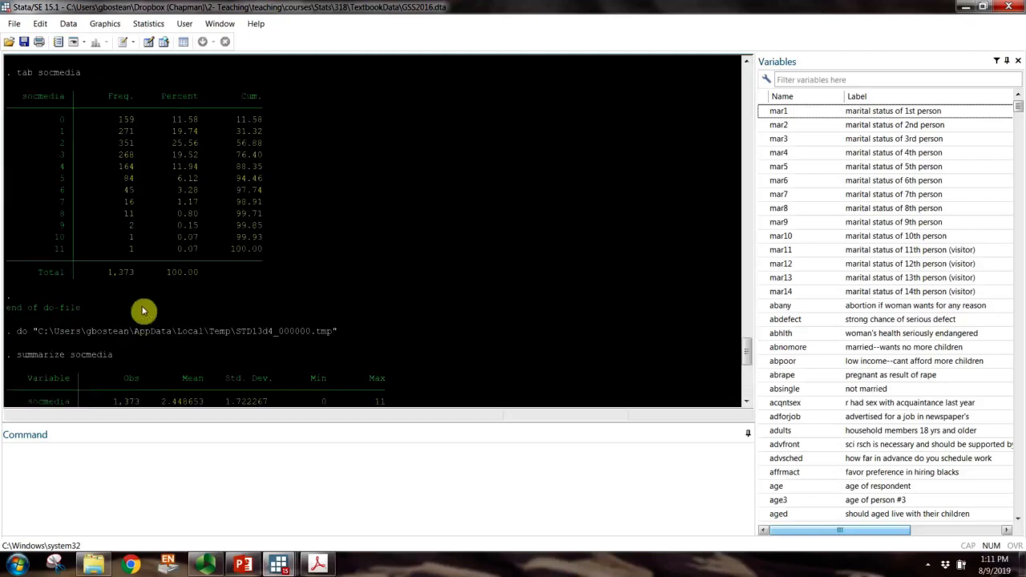
pyautogui.scroll(-10, 142, 310)
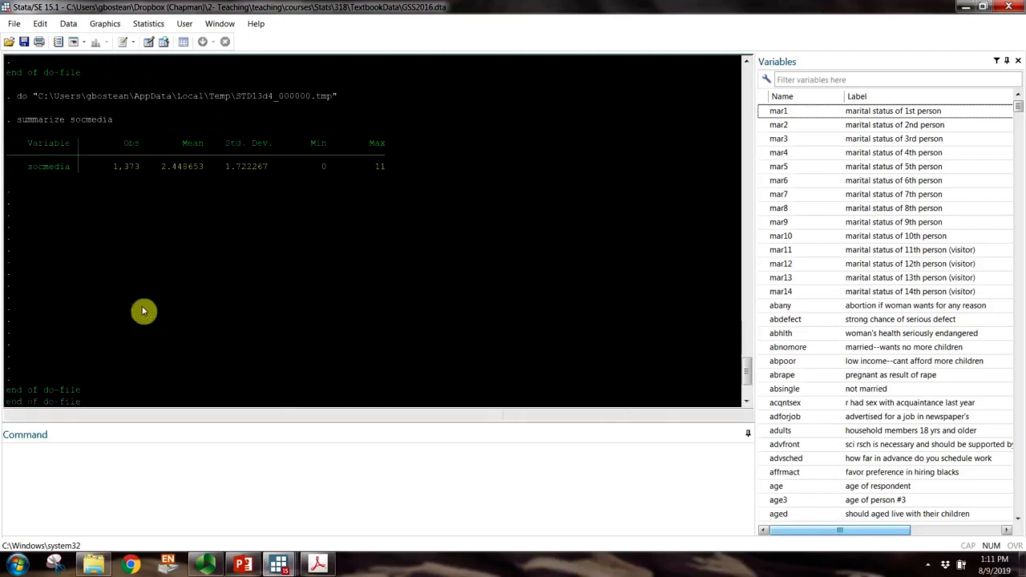
# Step: Complete the comment after the median command on line 18 as "//Gives you the median, which is the value that 50% of the respondents fall below"
pyautogui.moveTo(282, 568)
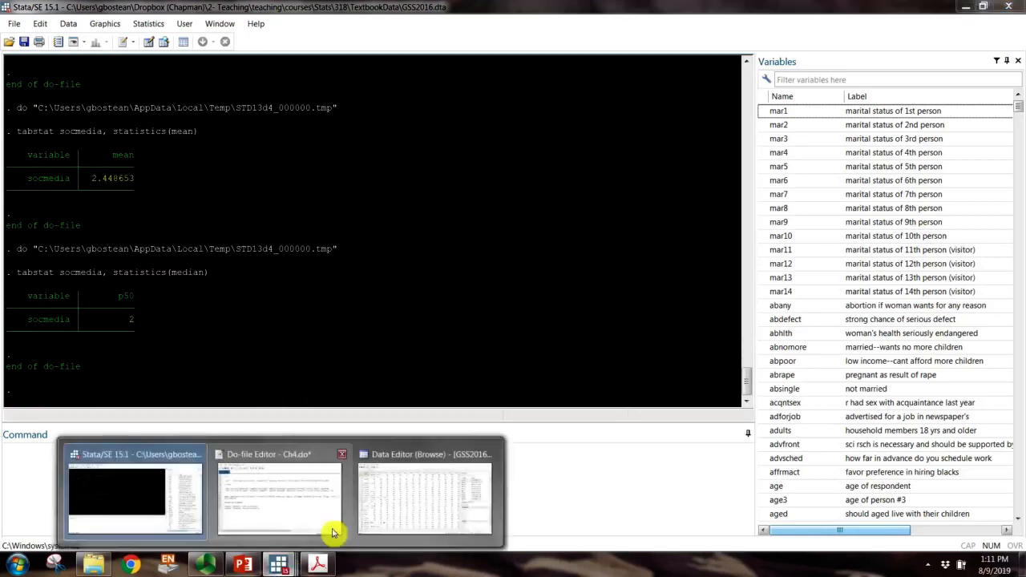
pyautogui.click(329, 461)
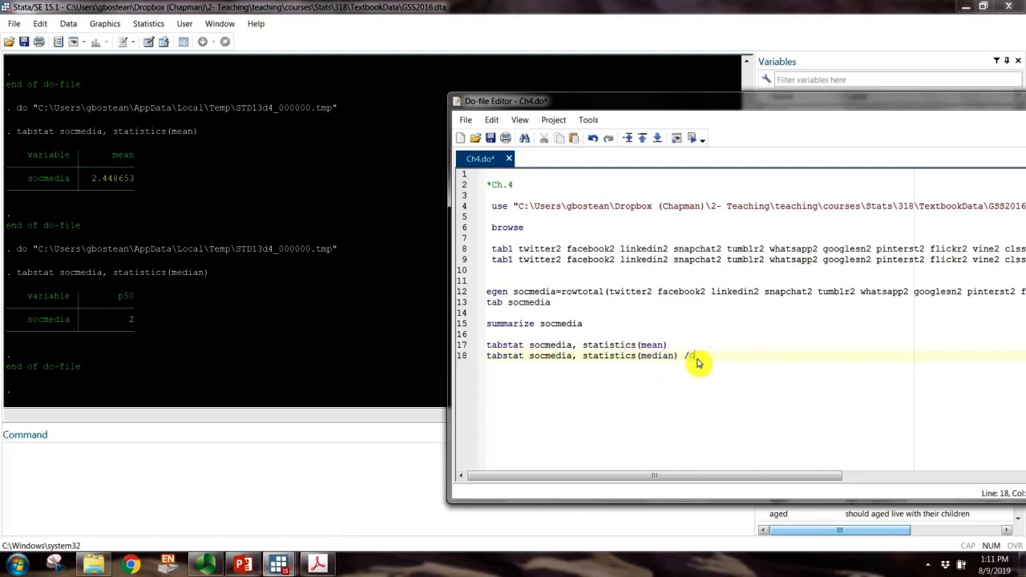
pyautogui.write('ives you')
pyautogui.press('Left')
pyautogui.press('Left')
pyautogui.press('Left')
pyautogui.press('Left')
pyautogui.press('Left')
pyautogui.press('Left')
pyautogui.press('Left')
pyautogui.write('*')
pyautogui.press('BackSpace')
pyautogui.write('/Gives you the median, which is t')
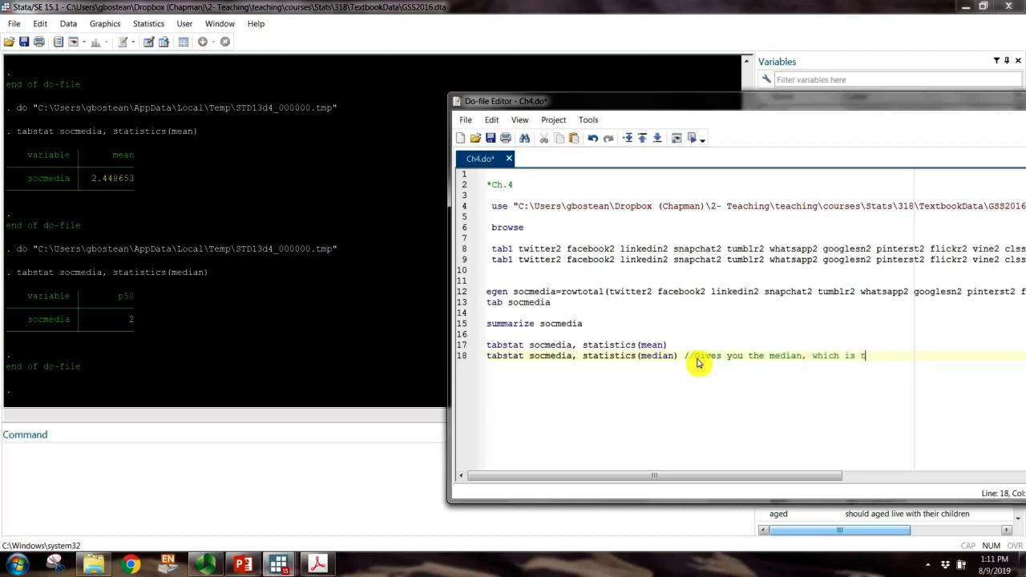
pyautogui.write('he v')
pyautogui.press('BackSpace')
pyautogui.write('that 50% of')
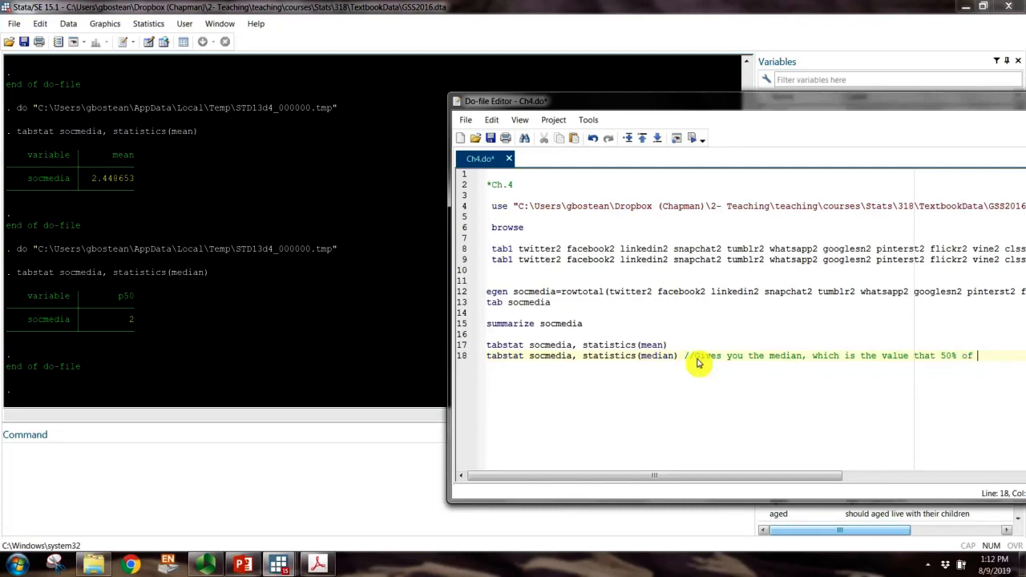
pyautogui.write('e respondents fall below')
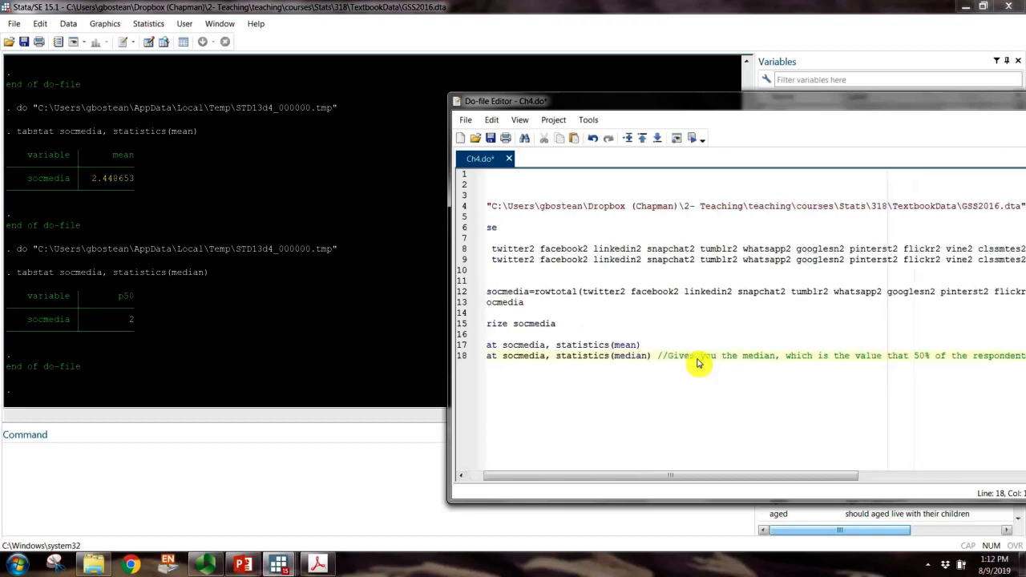
# Step: Change "below" to "at/below" at the end of the median comment on line 18 and save the do-file
pyautogui.moveTo(680, 481); pyautogui.dragTo(803, 478)
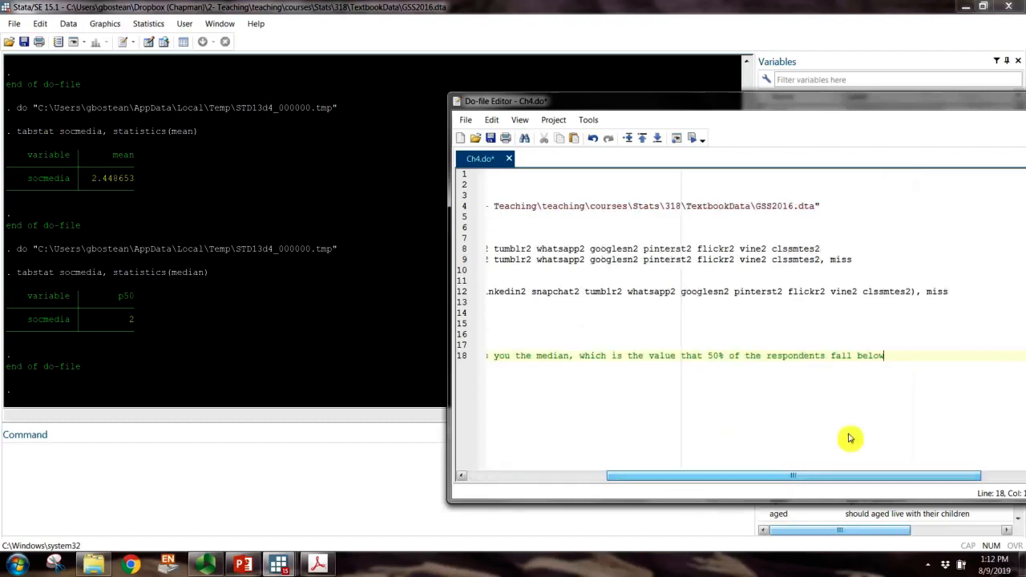
pyautogui.click(860, 358)
pyautogui.write('at/')
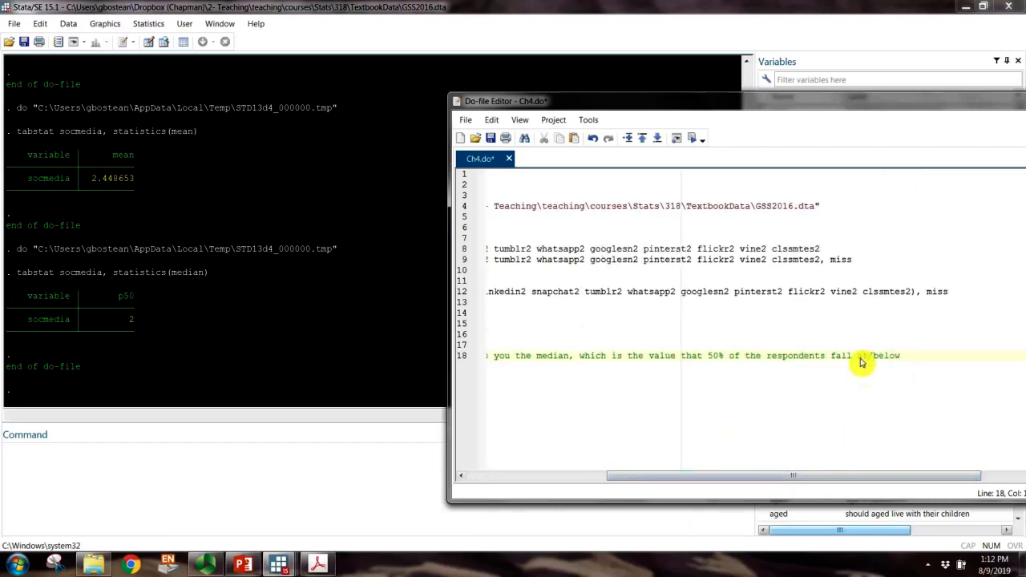
pyautogui.moveTo(790, 476); pyautogui.dragTo(630, 476)
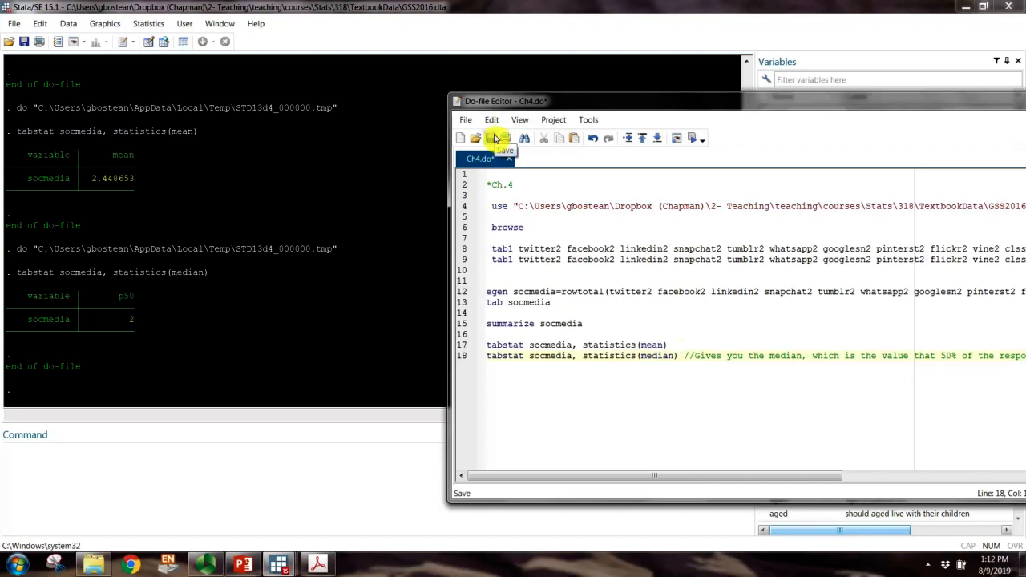
pyautogui.click(495, 138)
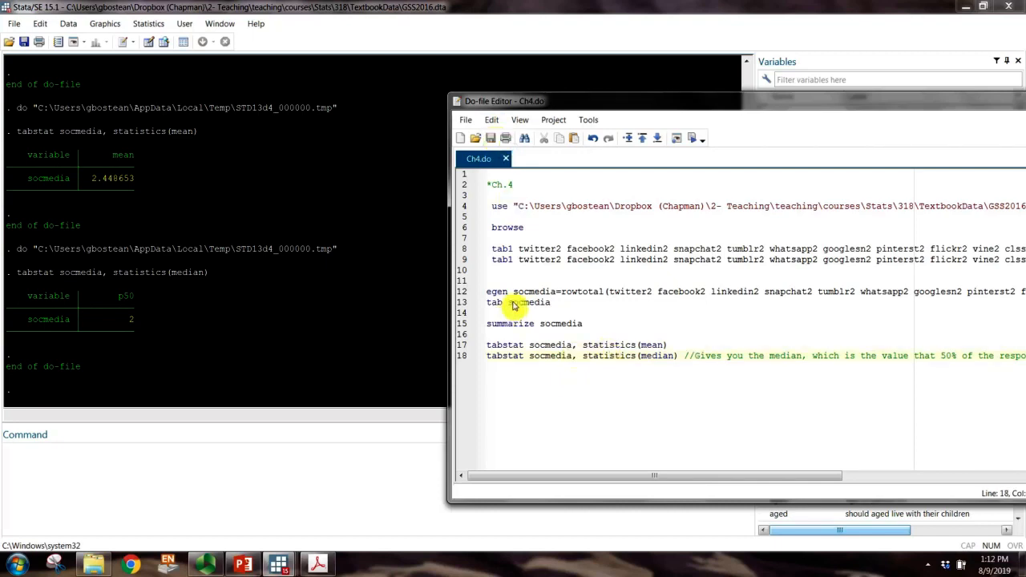
# Step: Add the comment "//Can ascertain the mode by finding the most frequently occurring response (in this case" after tab socmedia on line 13
pyautogui.click(564, 303)
pyautogui.write('/')
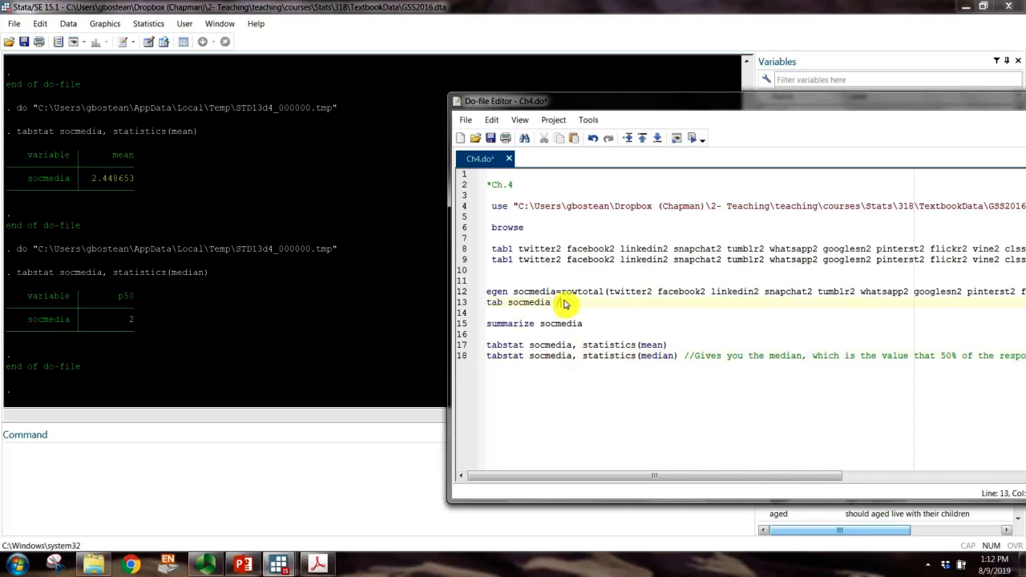
pyautogui.write('/Can ascertain the')
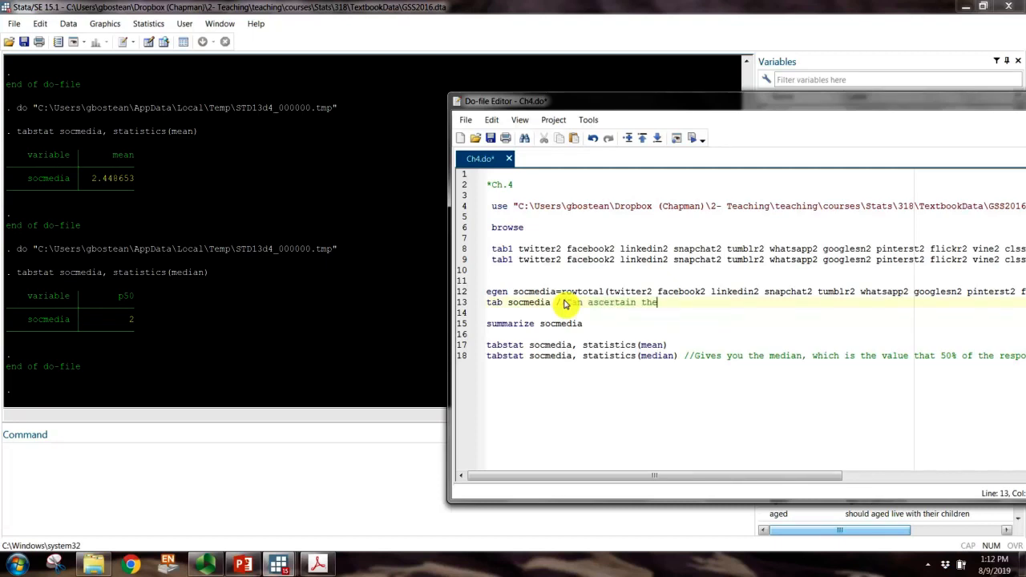
pyautogui.write(' mode by ')
pyautogui.write('looki')
pyautogui.press('BackSpace')
pyautogui.press('BackSpace')
pyautogui.press('BackSpace')
pyautogui.press('BackSpace')
pyautogui.press('BackSpace')
pyautogui.write('finding the most ')
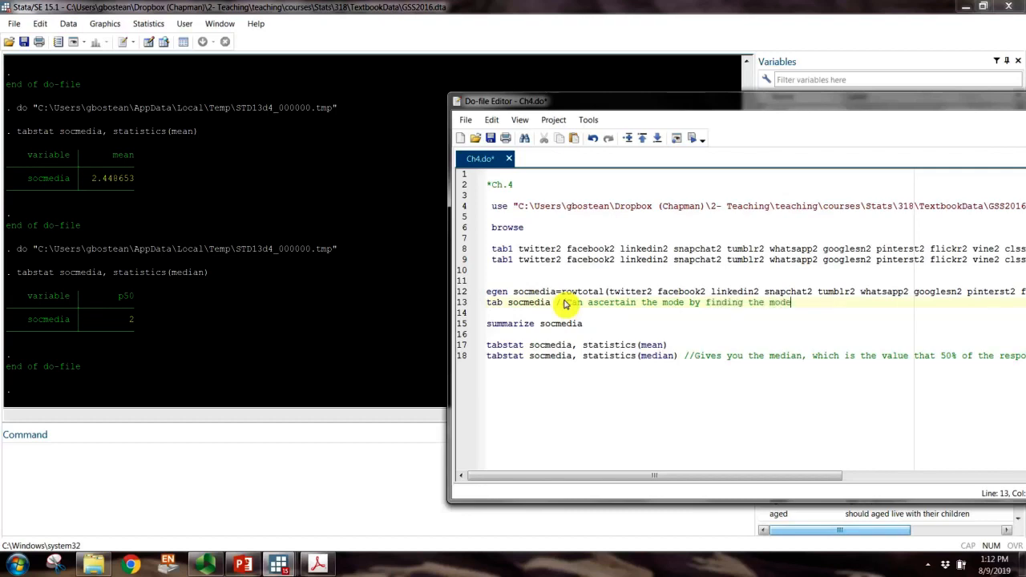
pyautogui.write('frequently')
pyautogui.write(' occurin')
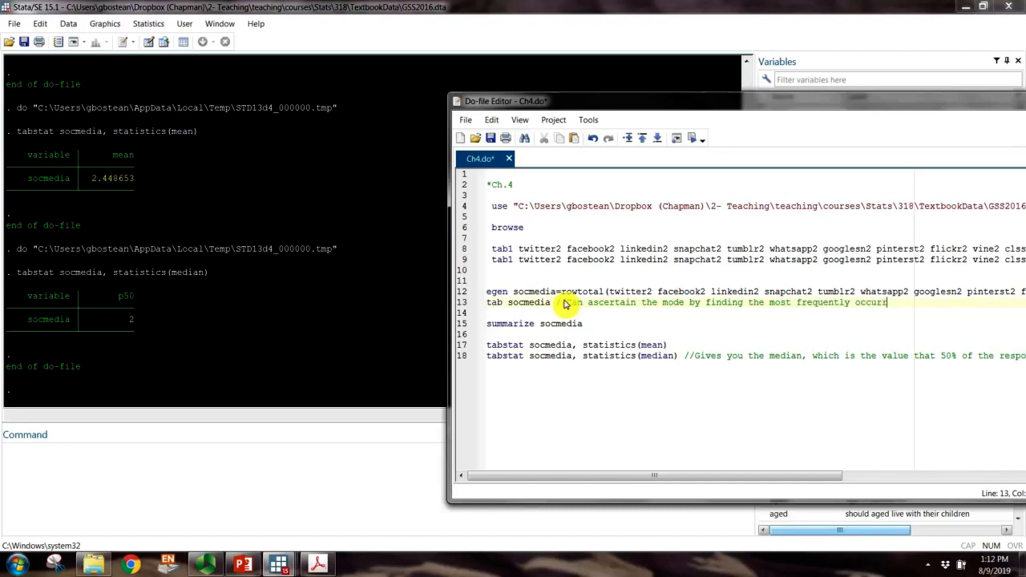
pyautogui.write('ing response (in this case')
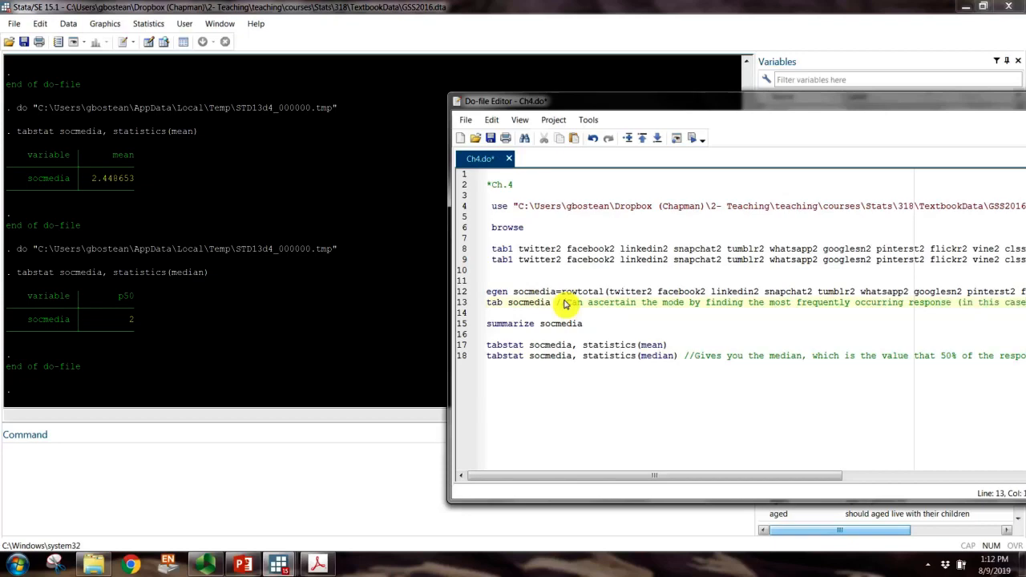
# Step: Check the row for value 2 in the socmedia frequency table and finish the line 13 comment with ", 2)"
pyautogui.click(137, 306)
pyautogui.scroll(13, 136, 306)
pyautogui.moveTo(52, 253); pyautogui.dragTo(233, 264)
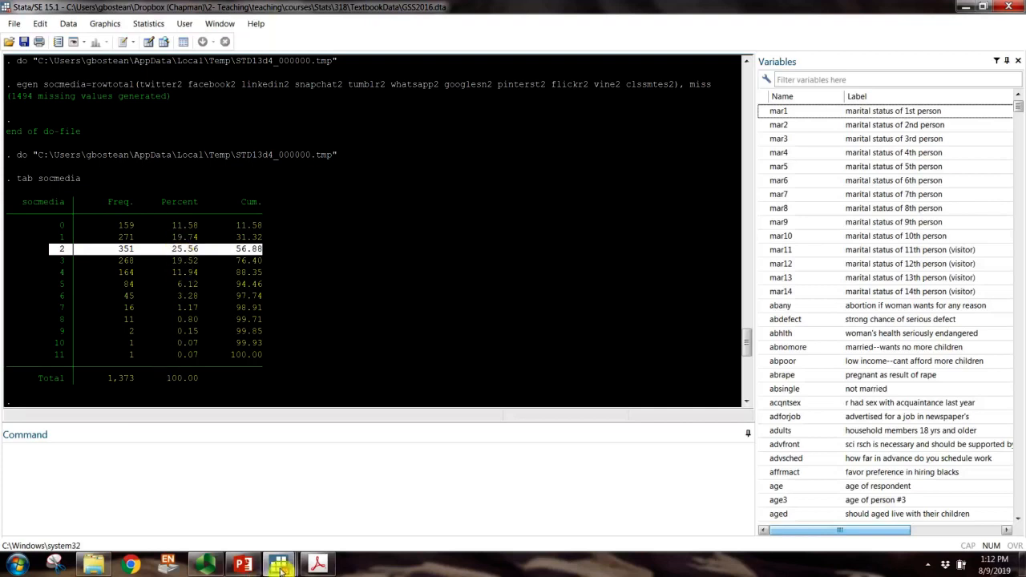
pyautogui.moveTo(279, 566)
pyautogui.click(275, 488)
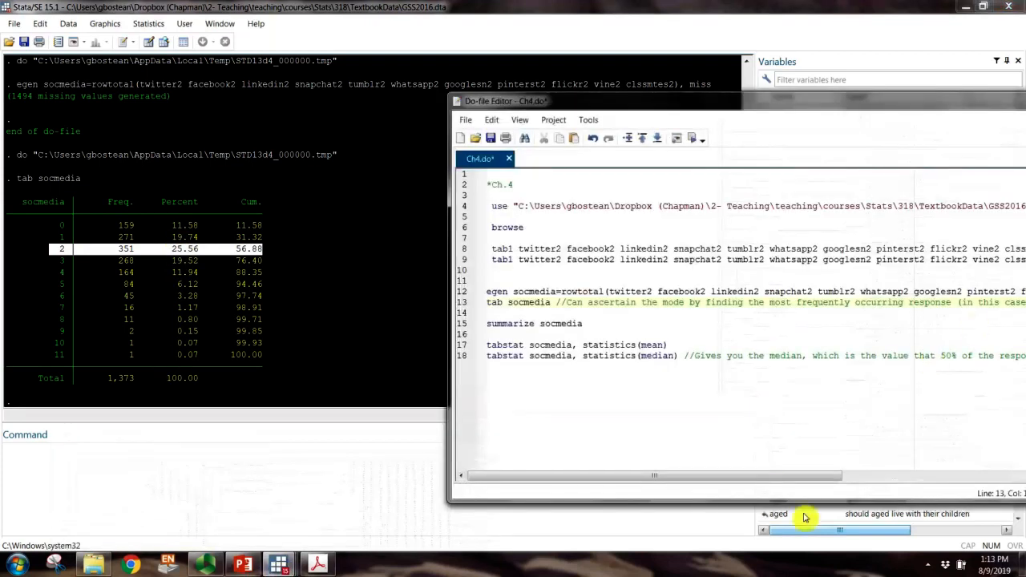
pyautogui.moveTo(797, 475); pyautogui.dragTo(839, 393)
pyautogui.write('2)')
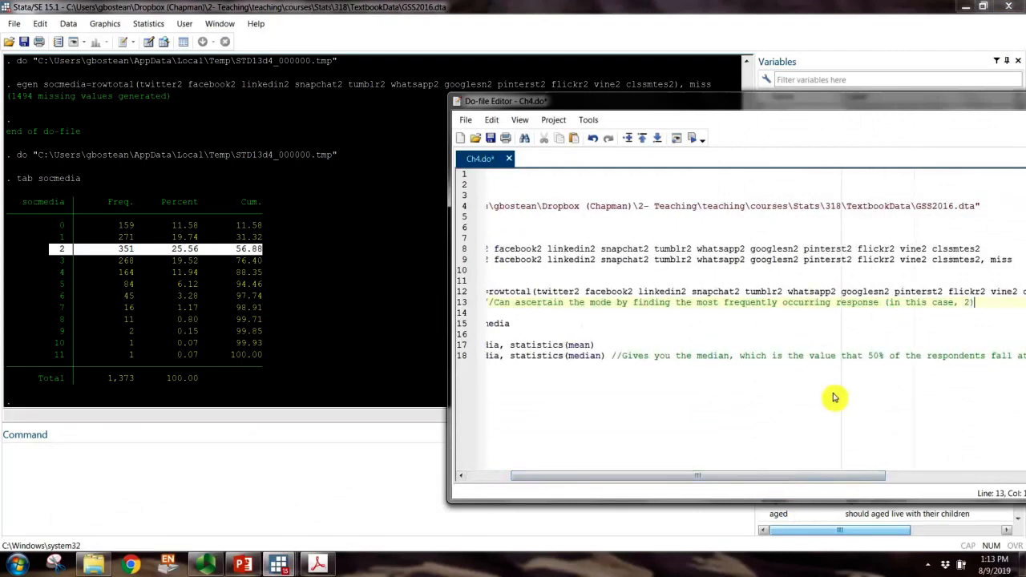
pyautogui.moveTo(820, 476); pyautogui.dragTo(591, 463)
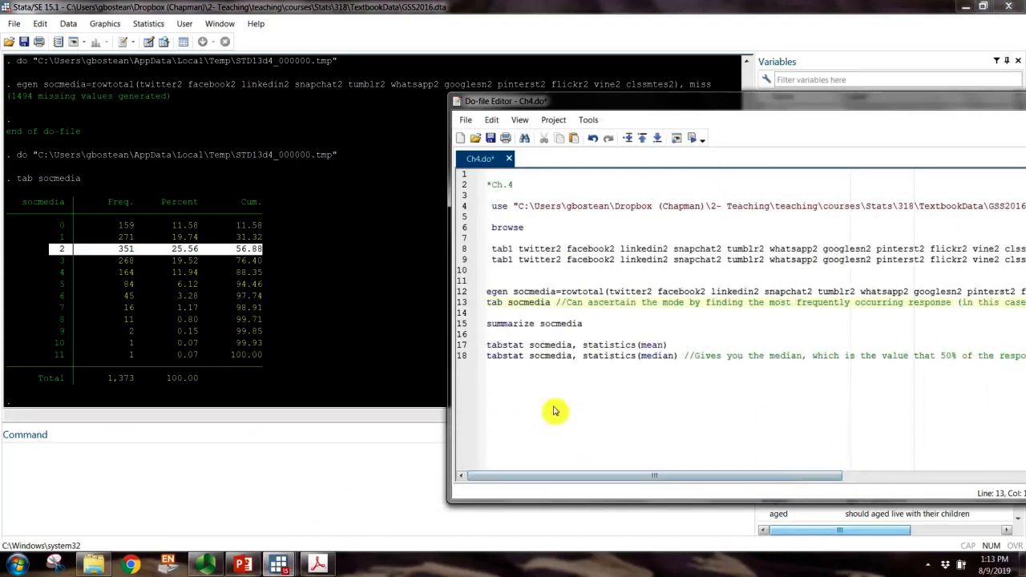
# Step: Return briefly to the frequency table output, and save the do-file with the mode comment
pyautogui.click(340, 291)
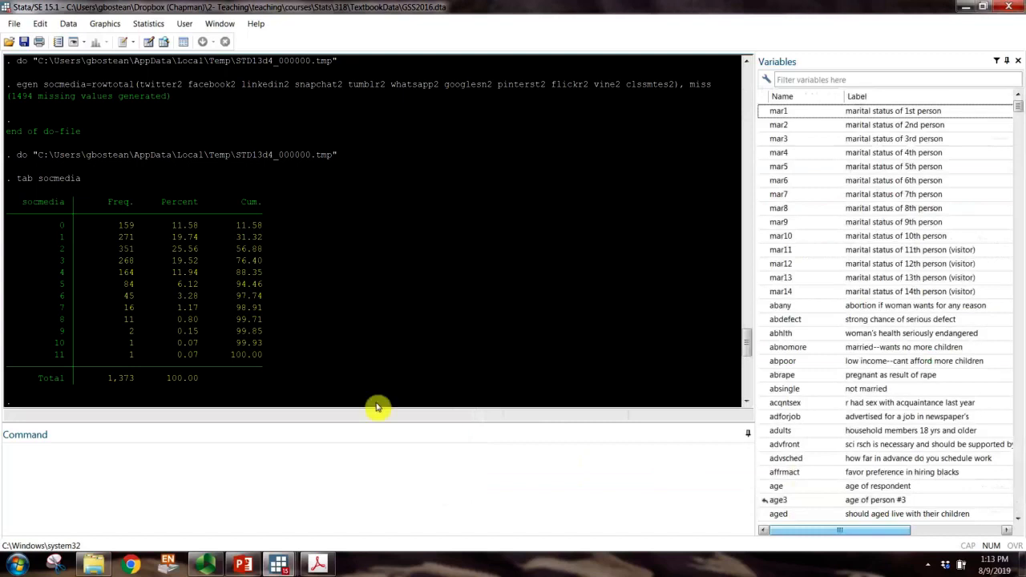
pyautogui.moveTo(290, 567)
pyautogui.click(401, 489)
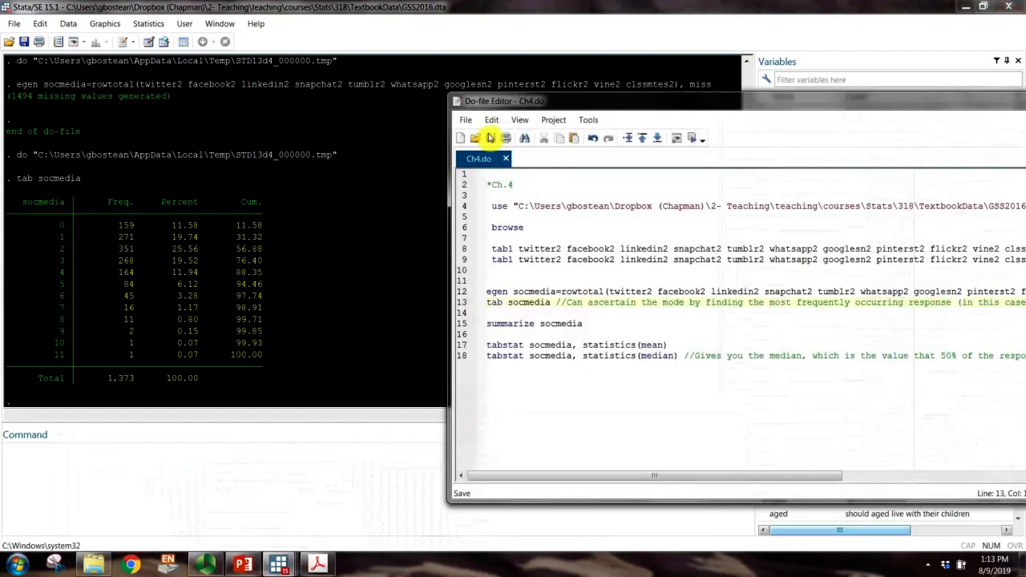
# Step: Add the command egen socmediamode=mode(socmedia) on line 20, leaving a blank line below the median command
pyautogui.click(510, 400)
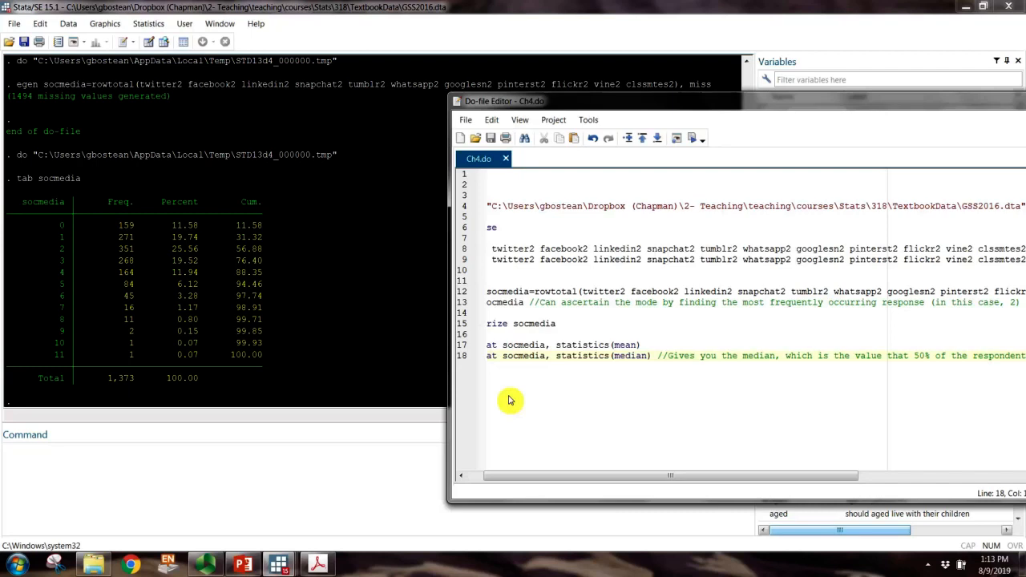
pyautogui.moveTo(515, 482); pyautogui.dragTo(499, 483)
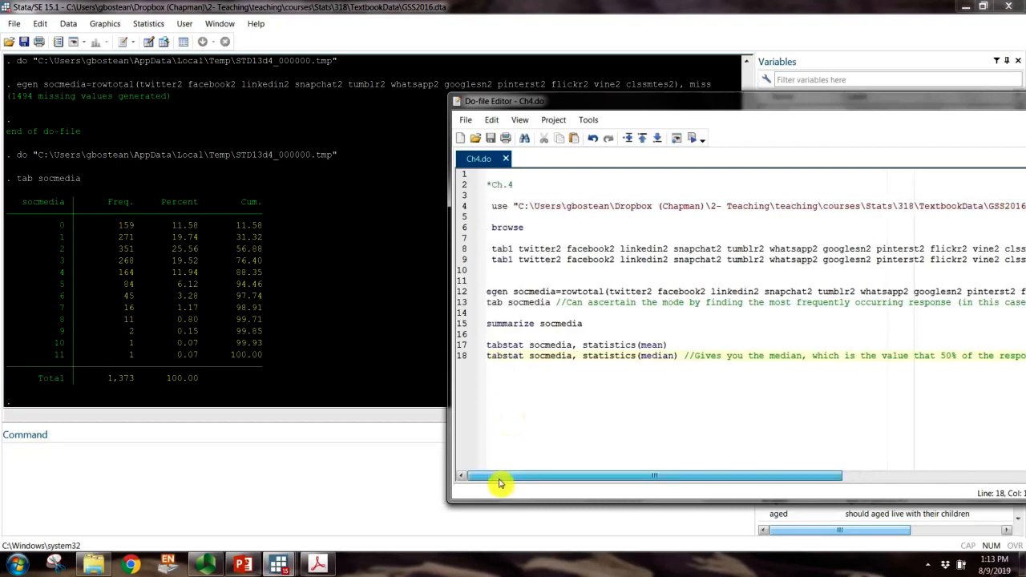
pyautogui.press('Return')
pyautogui.press('Return')
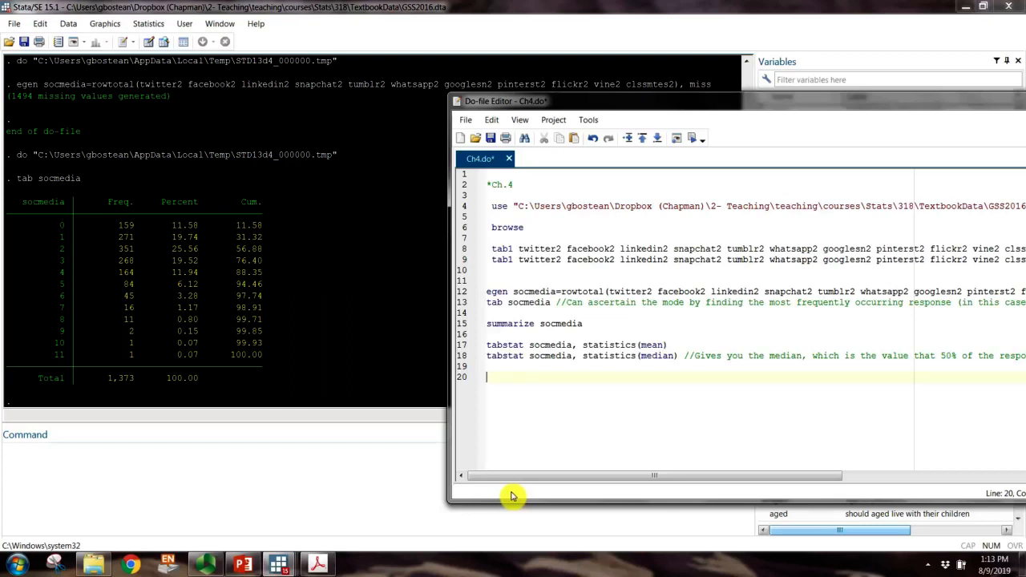
pyautogui.write('egen socmediam')
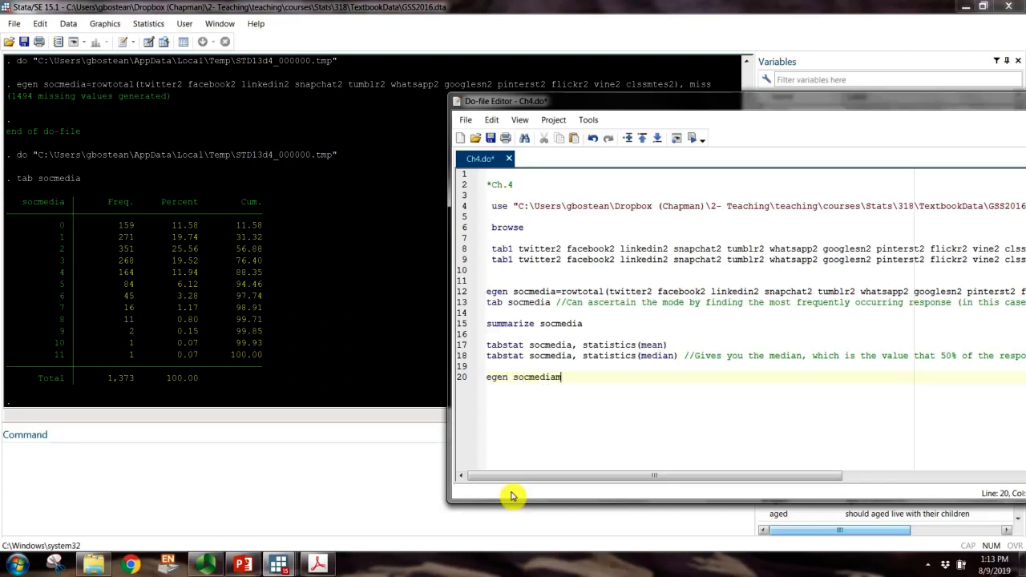
pyautogui.write('ode=mode(socmedia)')
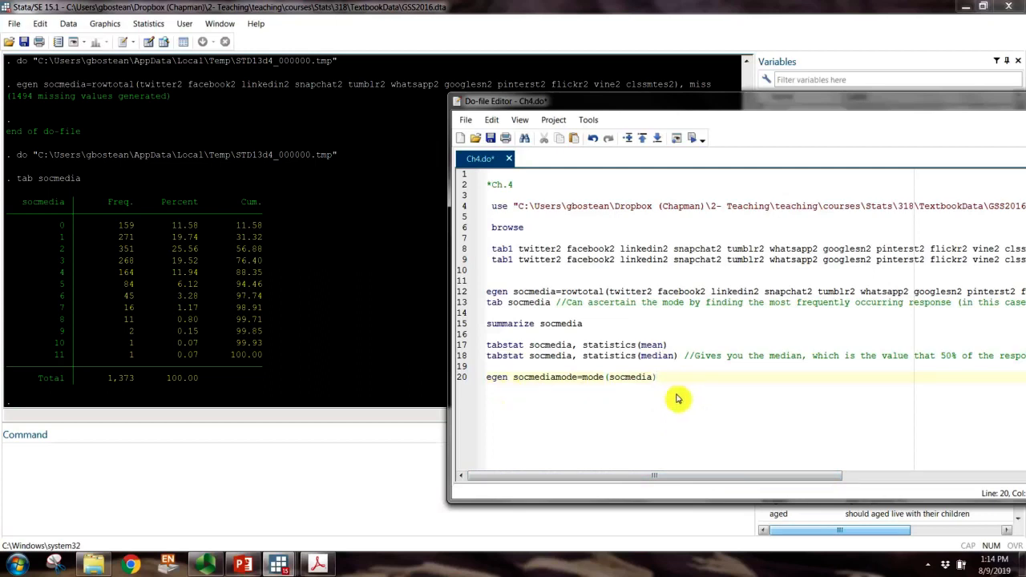
# Step: Add the command tab socmediamode on line 21, reusing the variable name from the egen command
pyautogui.press('Return')
pyautogui.write('tab')
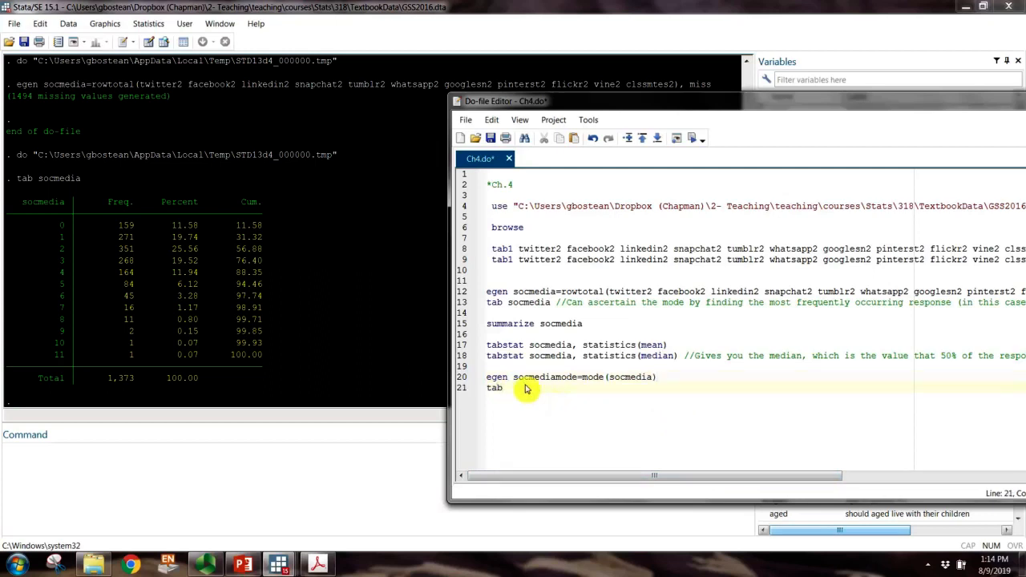
pyautogui.doubleClick(526, 380)
pyautogui.hotkey('ctrl', 'c')
pyautogui.click(520, 389)
pyautogui.hotkey('ctrl', 'v')
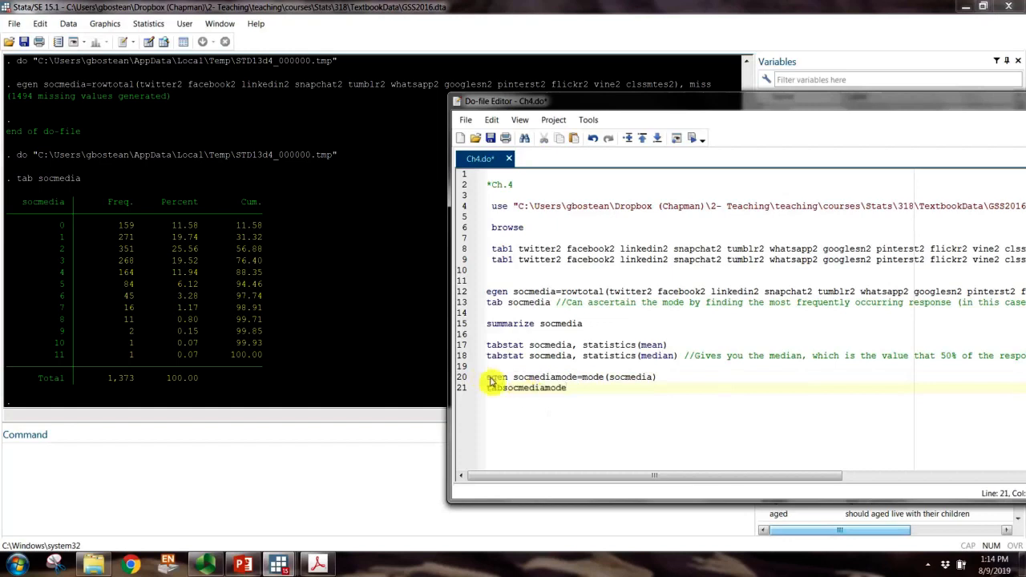
pyautogui.click(508, 389)
# Step: Run only lines 20 and 21 to generate socmediamode and tabulate it
pyautogui.moveTo(487, 377); pyautogui.dragTo(550, 389)
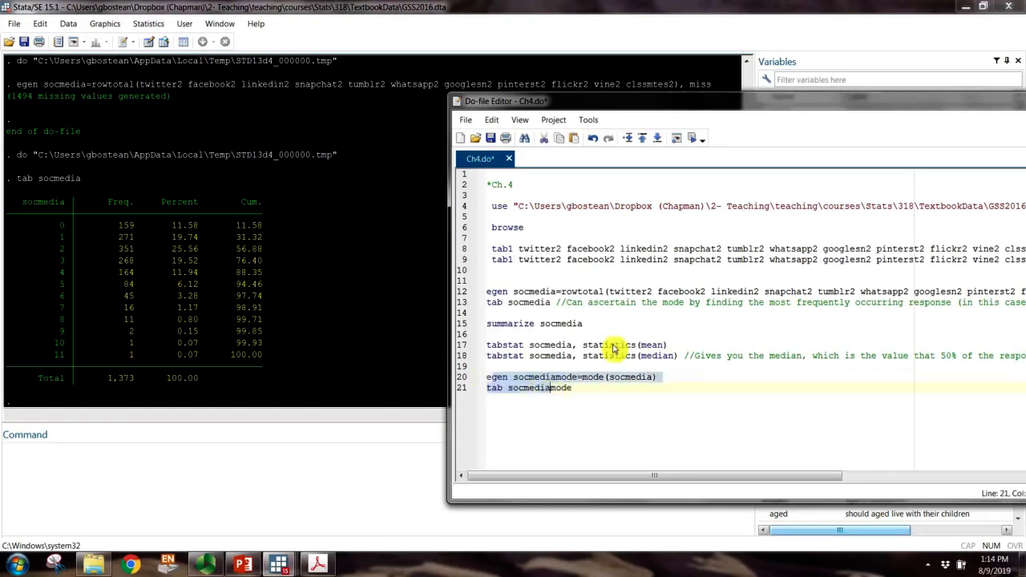
pyautogui.click(693, 138)
pyautogui.click(535, 388)
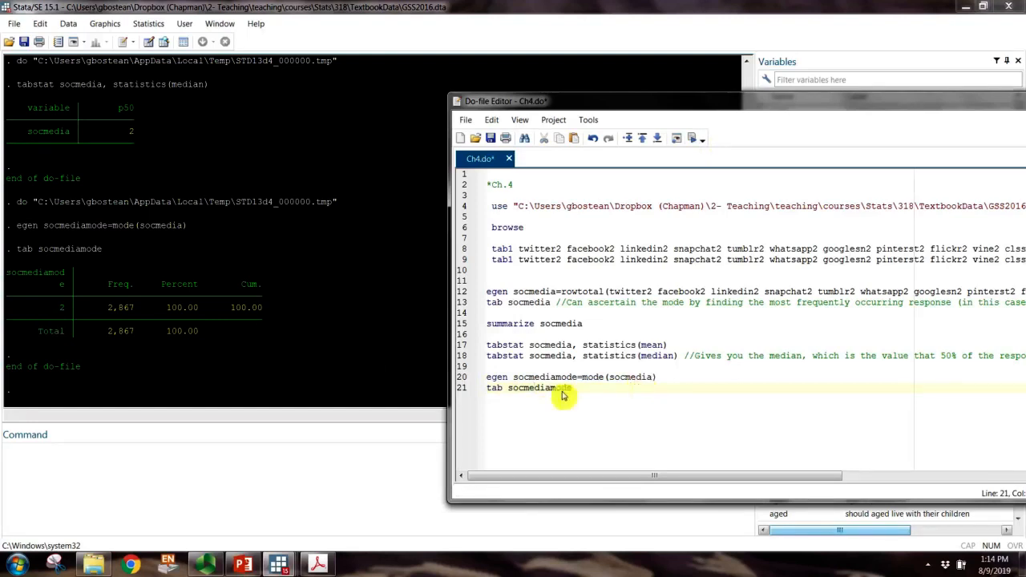
pyautogui.click(614, 389)
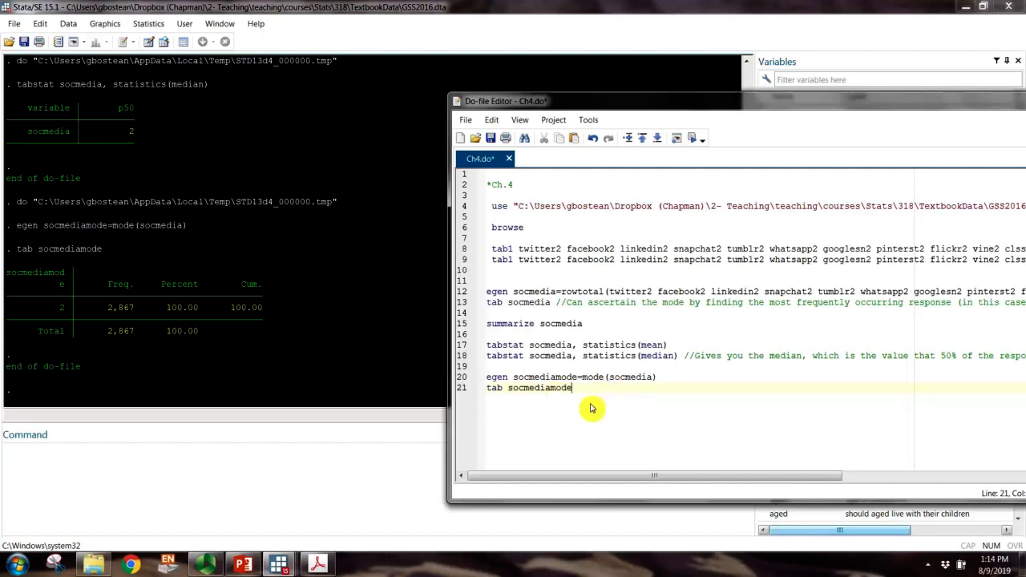
# Step: Compare the two ways of finding the mode, reviewing the tab socmedia line 13 and the egen and tab commands on lines 20 and 21
pyautogui.click(482, 304)
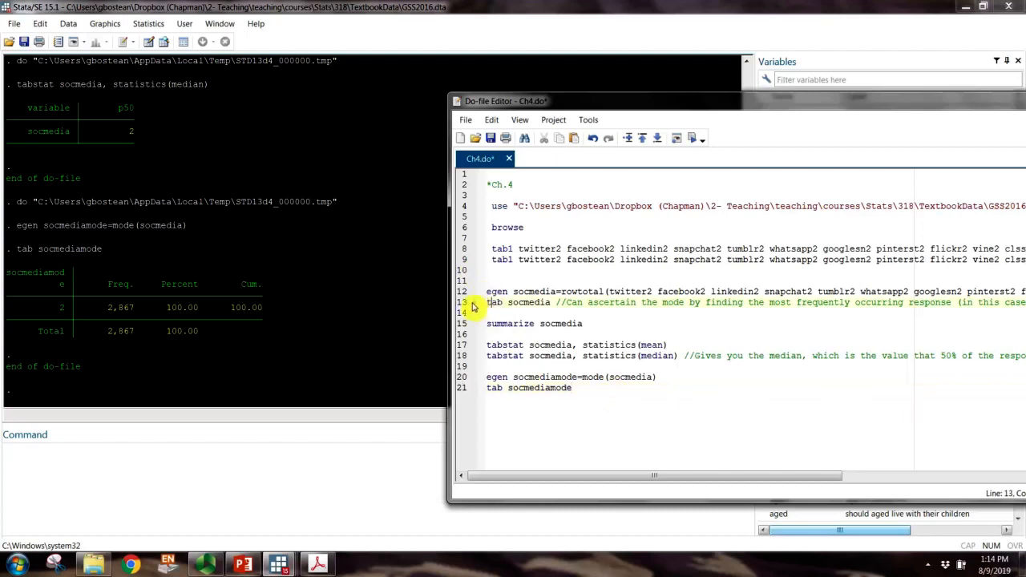
pyautogui.click(464, 307)
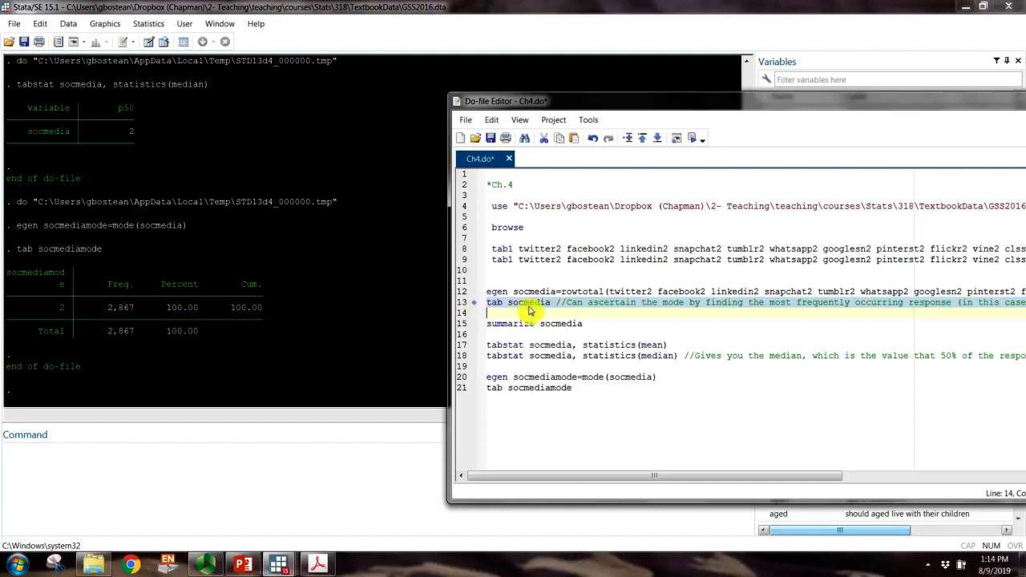
pyautogui.click(513, 407)
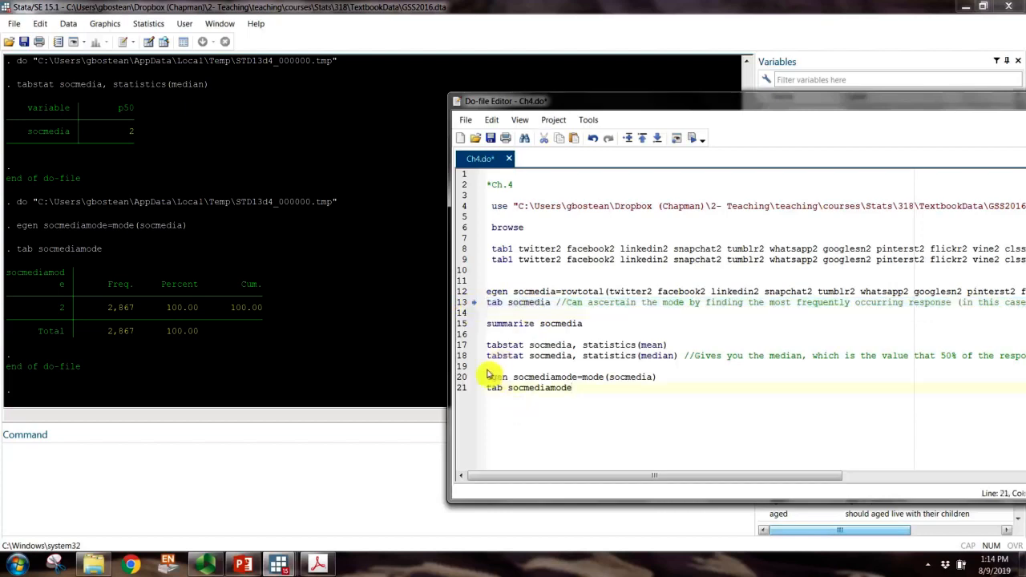
pyautogui.moveTo(487, 379); pyautogui.dragTo(591, 393)
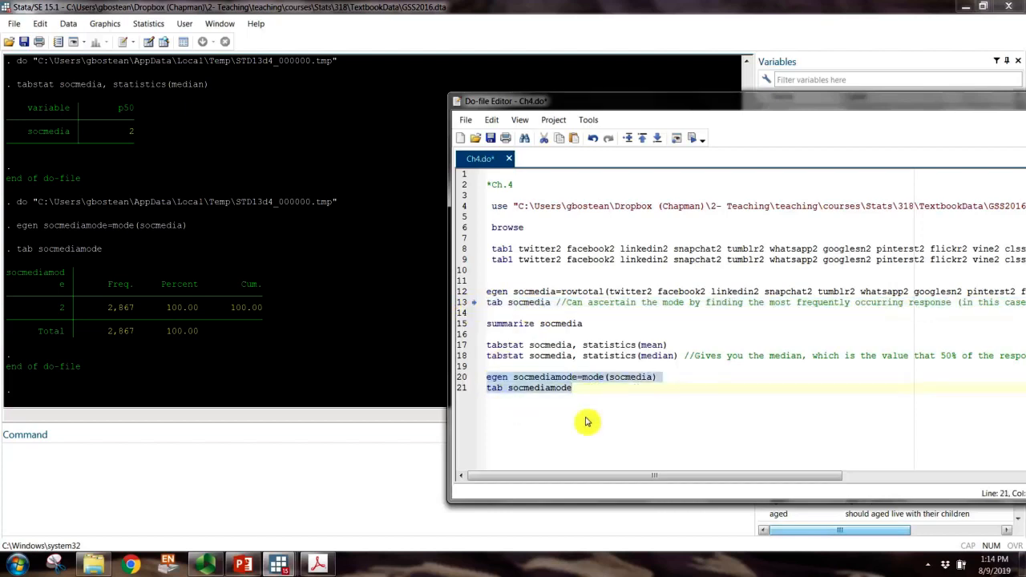
pyautogui.click(564, 413)
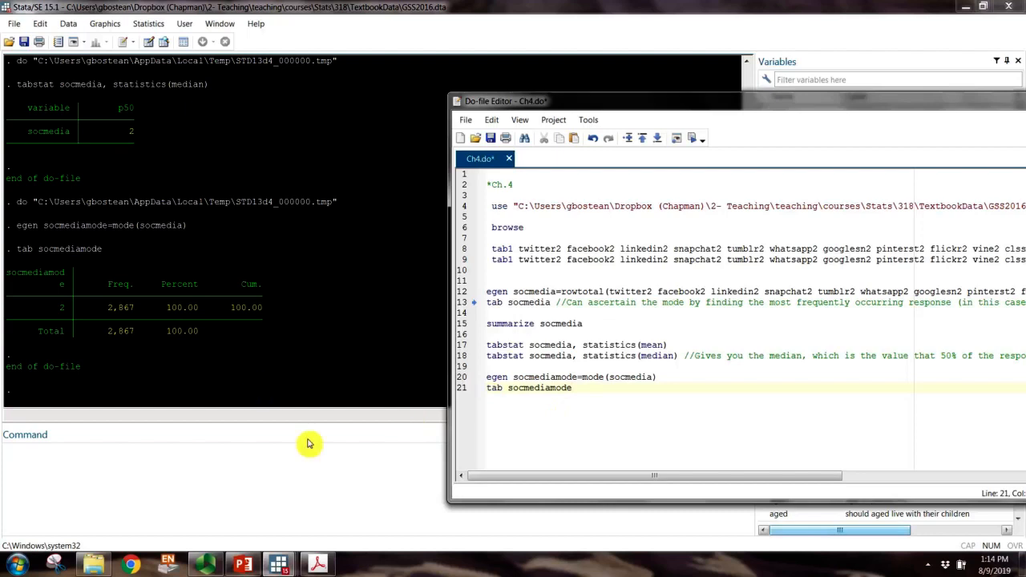
# Step: Review the central tendency commands in Ch4.do: tab socmedia on line 13, tabstat mean and median on lines 17 and 18, and mode on lines 20 and 21
pyautogui.click(470, 305)
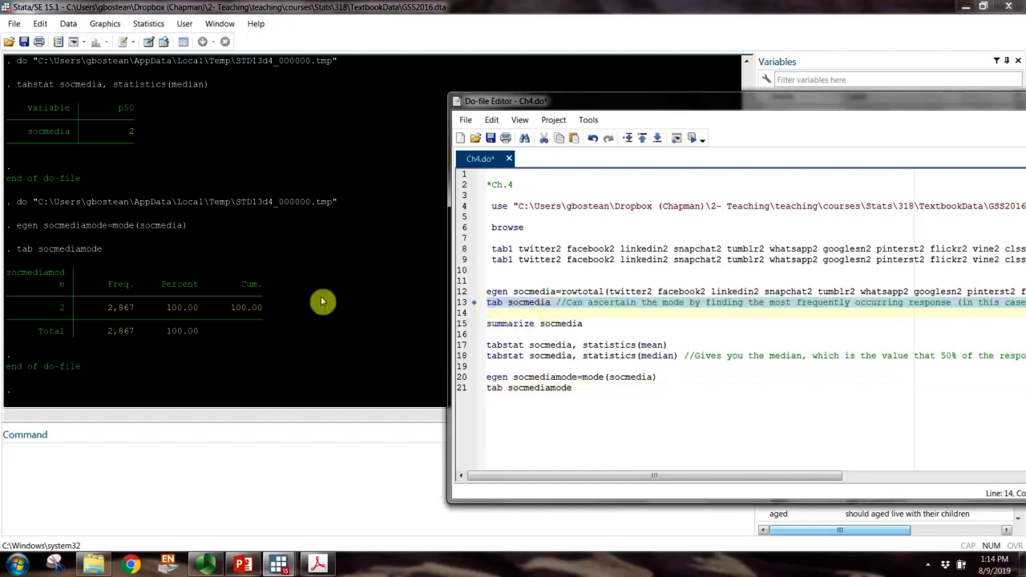
pyautogui.click(589, 387)
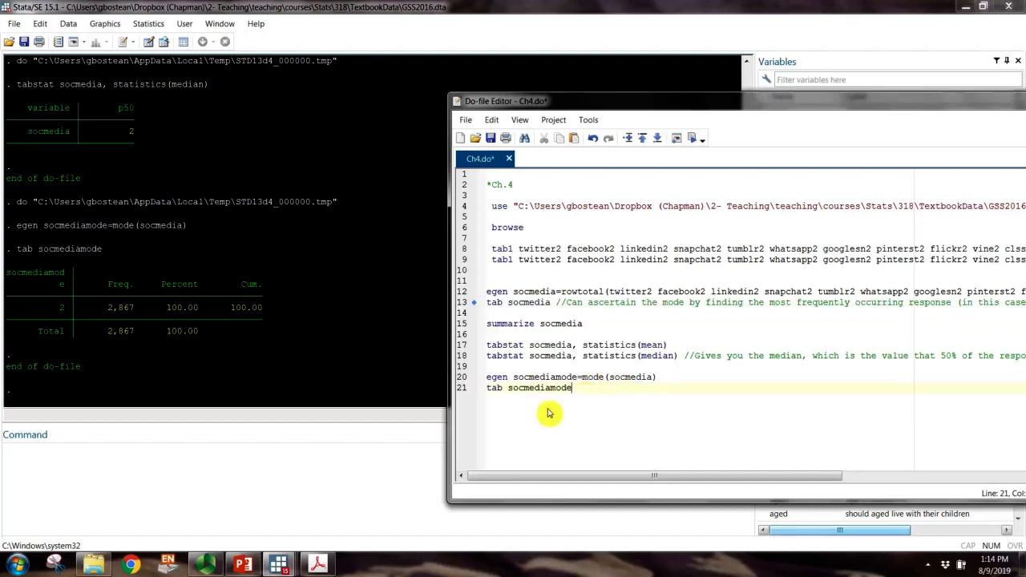
pyautogui.click(486, 349)
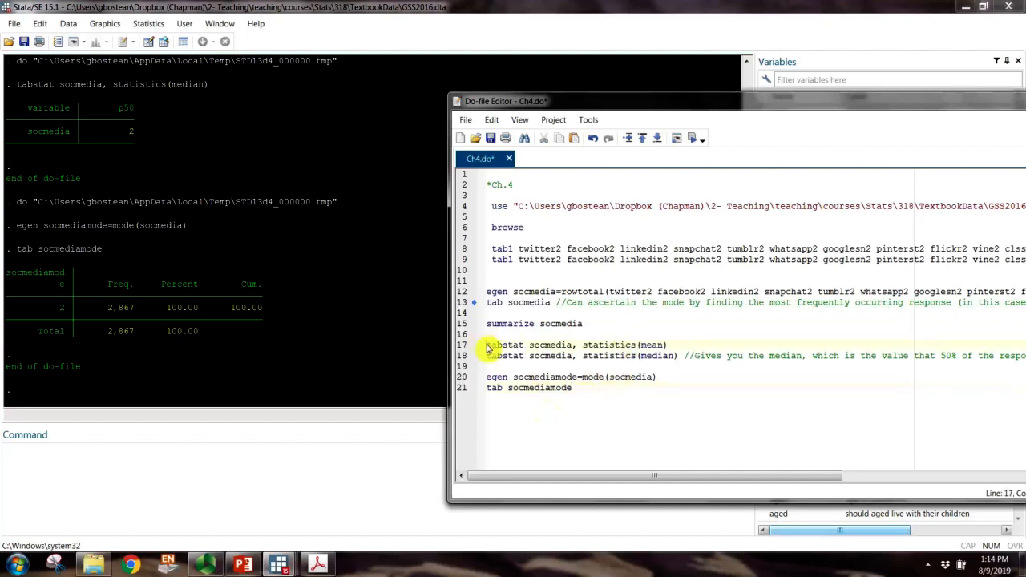
pyautogui.moveTo(487, 349); pyautogui.dragTo(681, 360)
pyautogui.click(681, 360)
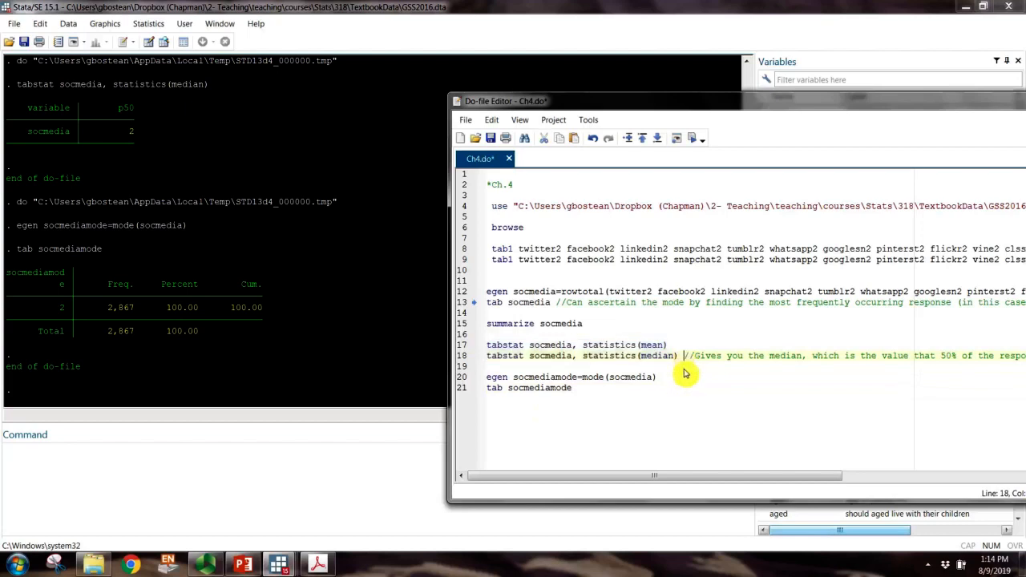
pyautogui.click(539, 417)
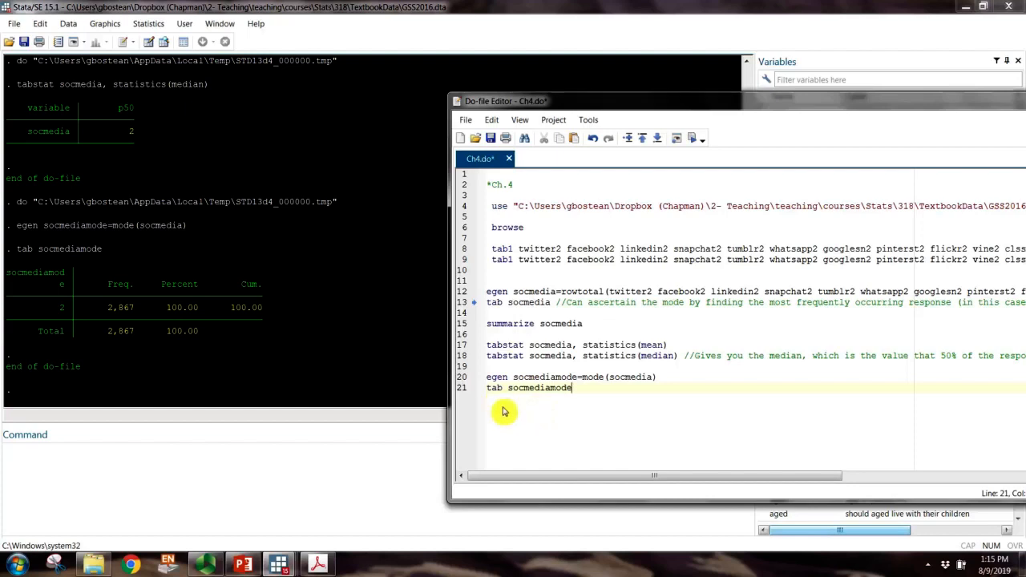
pyautogui.click(611, 366)
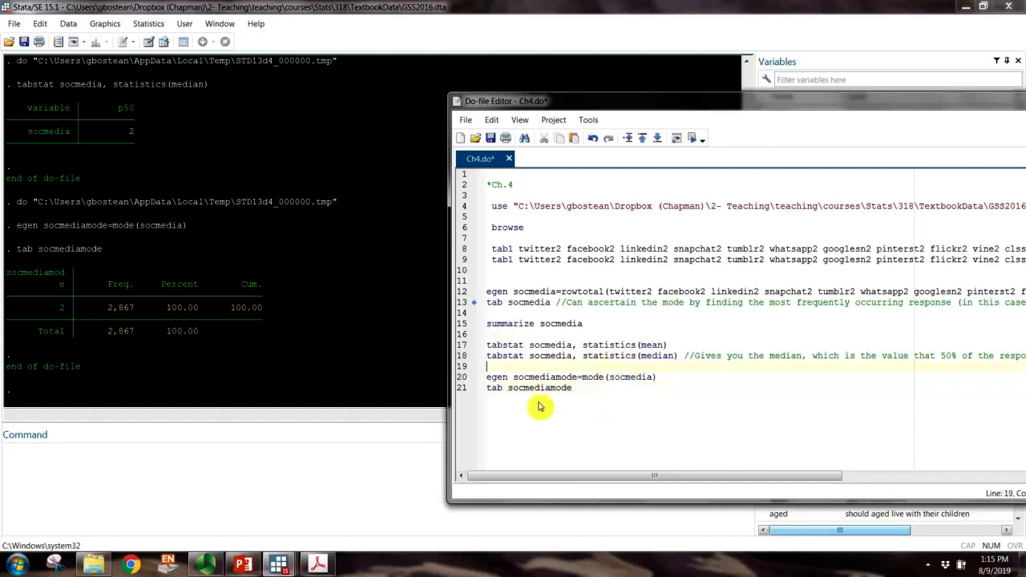
# Step: Reposition and widen the Do-file Editor window to show the full egen rowtotal command on line 12, and save Ch4.do
pyautogui.click(490, 137)
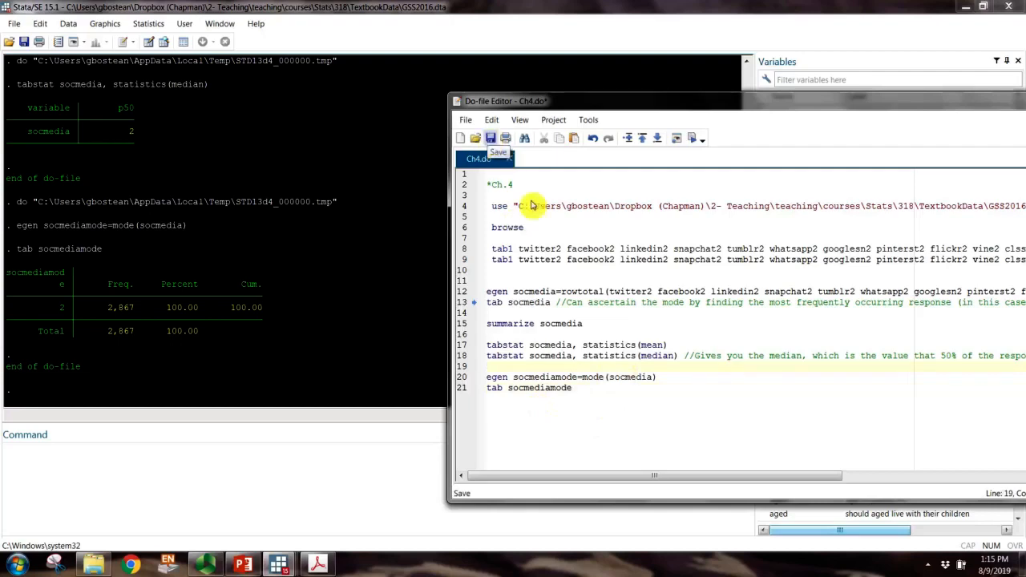
pyautogui.moveTo(584, 101); pyautogui.dragTo(453, 86)
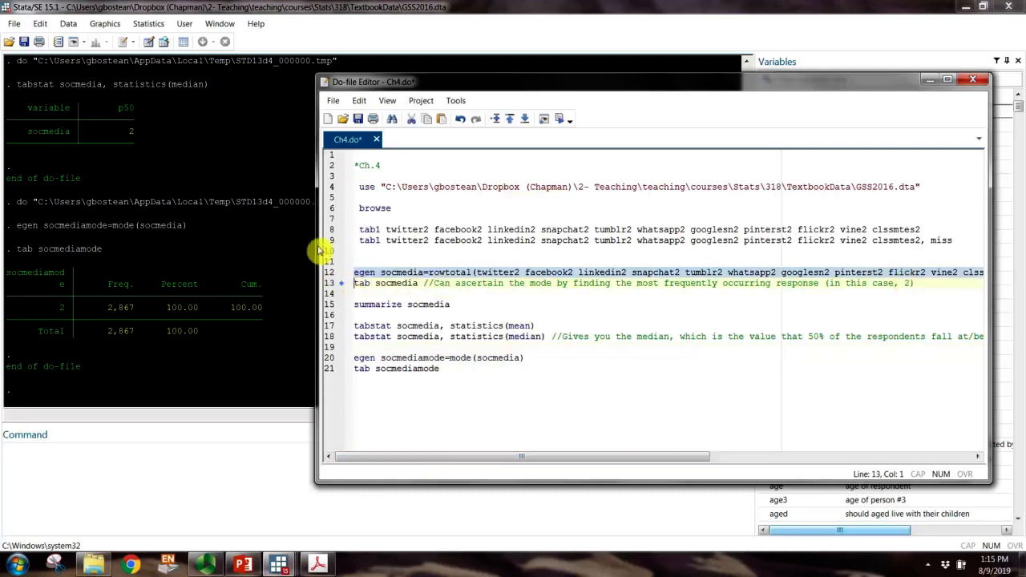
pyautogui.moveTo(320, 253); pyautogui.dragTo(153, 252)
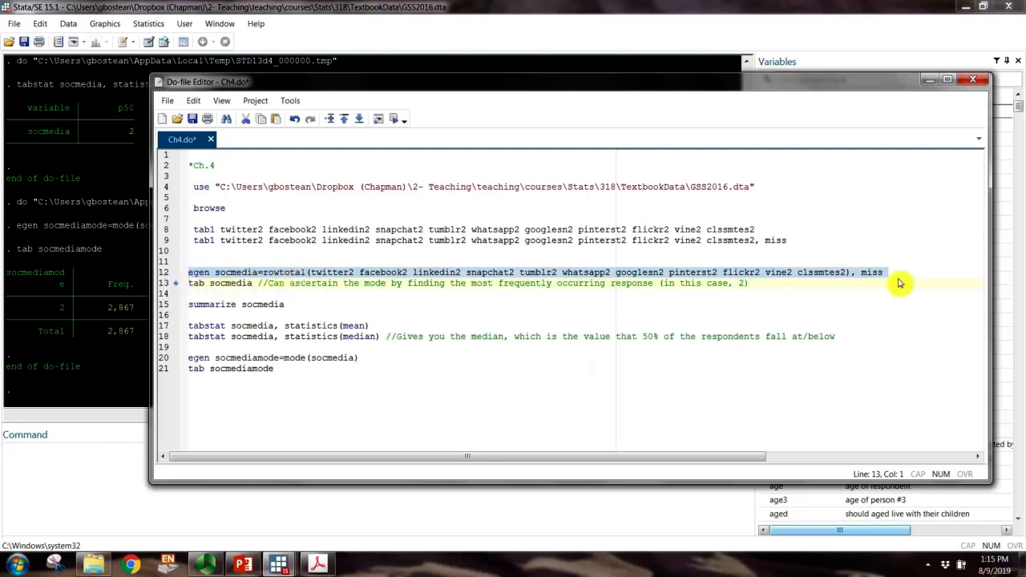
pyautogui.click(193, 120)
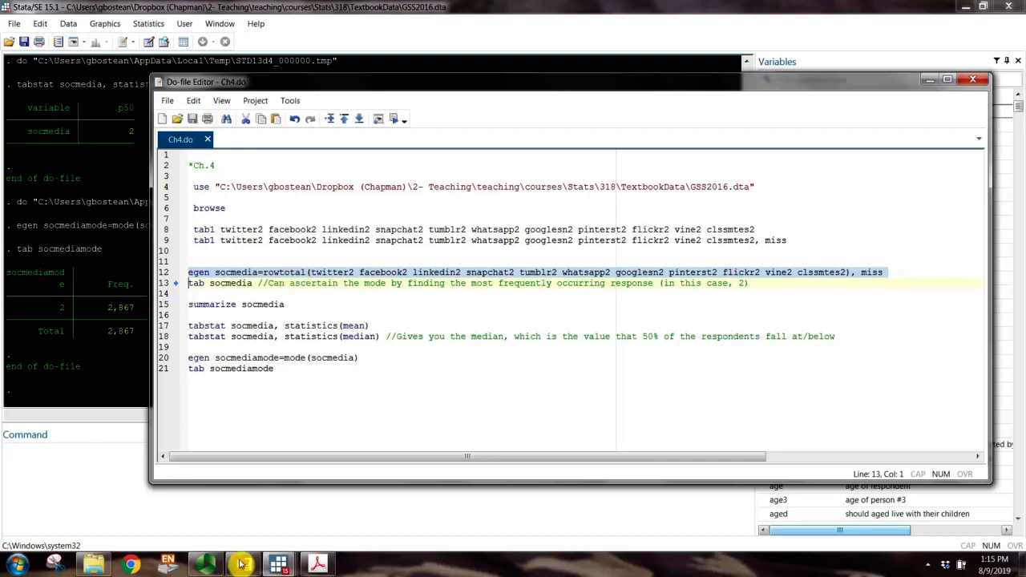
pyautogui.click(211, 569)
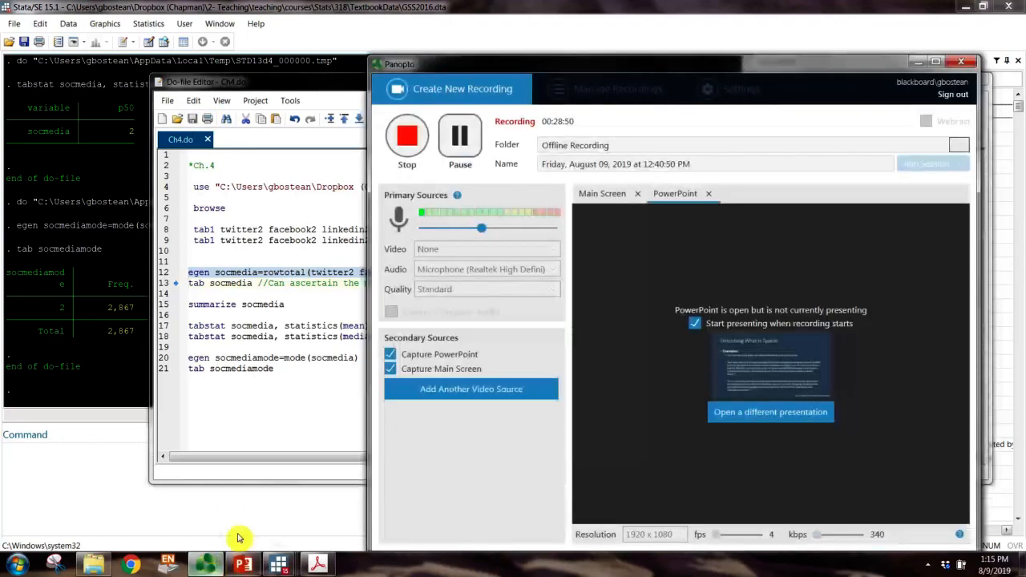